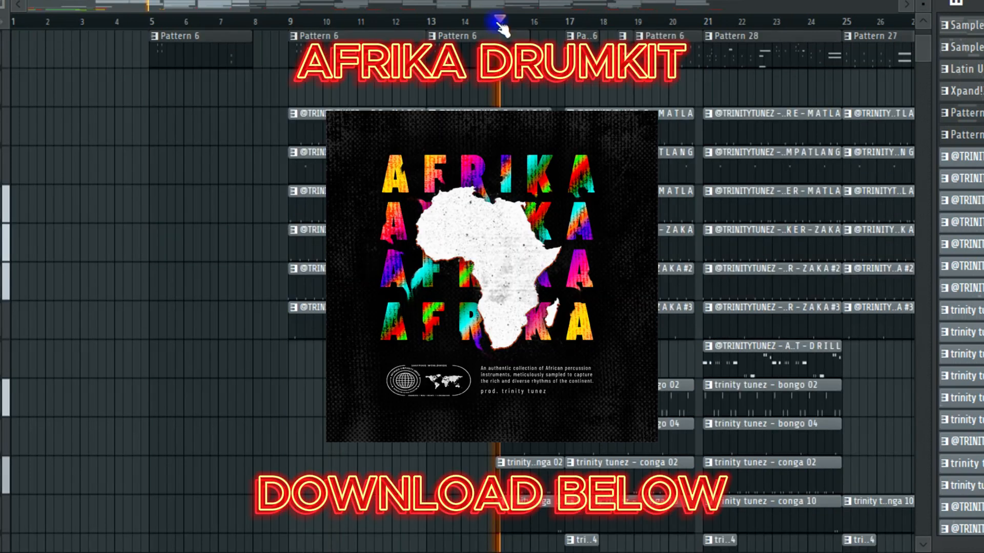
- Review the percussion clips in the playlist and stop playback
{"action": "scroll", "coordinate": [530, 97], "scroll_direction": "down", "scroll_amount": 2}
{"action": "scroll", "coordinate": [531, 97], "scroll_direction": "down", "scroll_amount": 2}
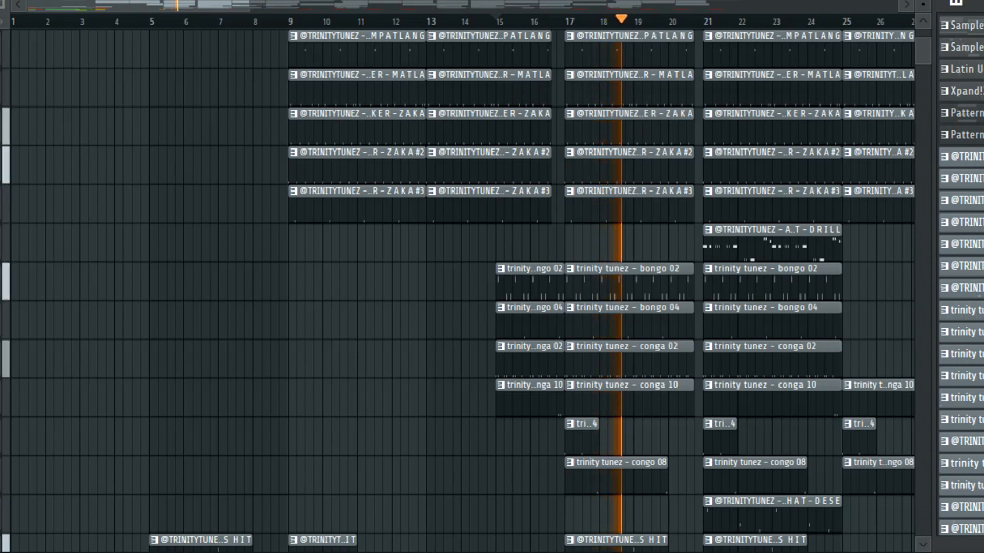
{"action": "key", "text": "space"}
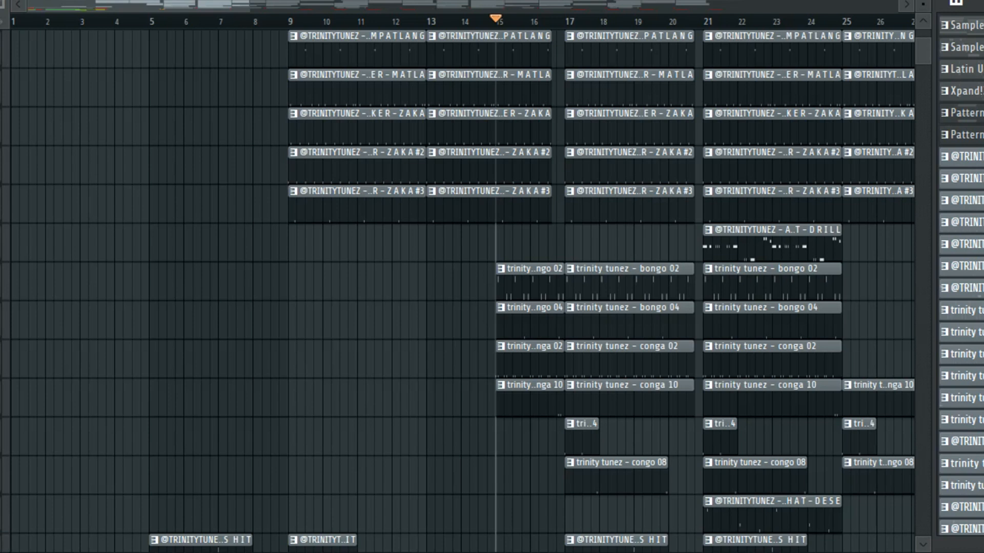
- Select the Pattern 1, choir 31, Latin Urban VSTi and Xpand!2 channels and assign them to mixer tracks starting at insert 3
{"action": "key", "text": "F6"}
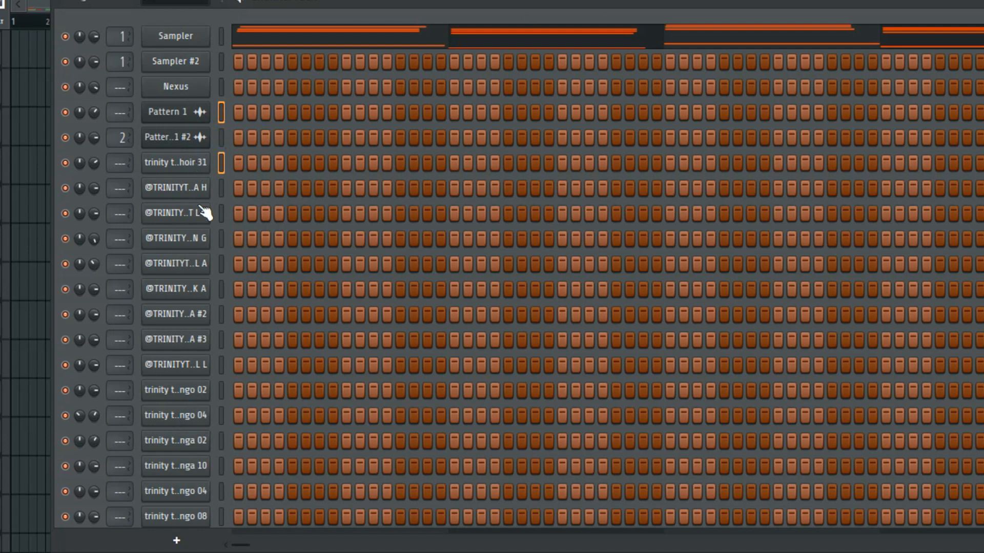
{"action": "scroll", "coordinate": [194, 318], "scroll_direction": "down", "scroll_amount": 4}
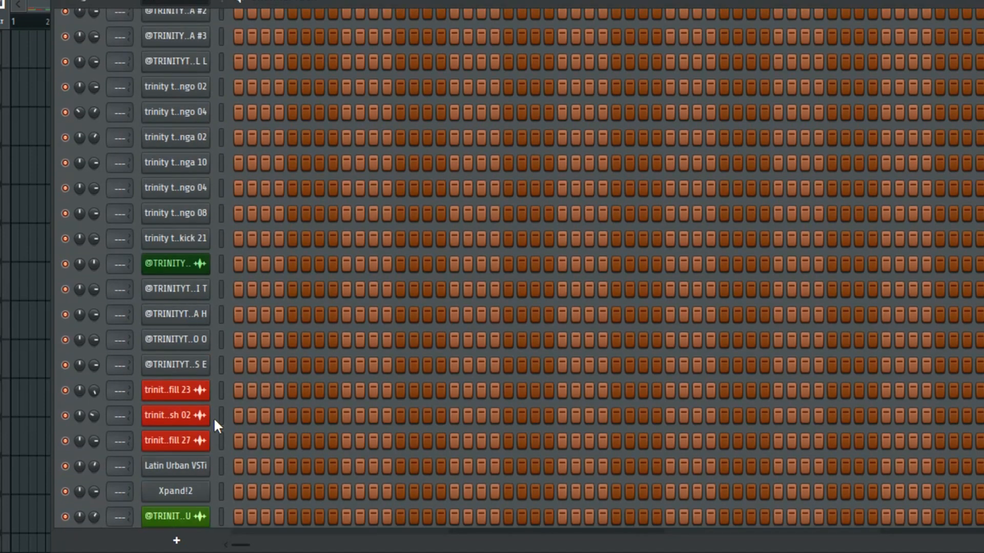
{"action": "scroll", "coordinate": [263, 270], "scroll_direction": "down", "scroll_amount": 4}
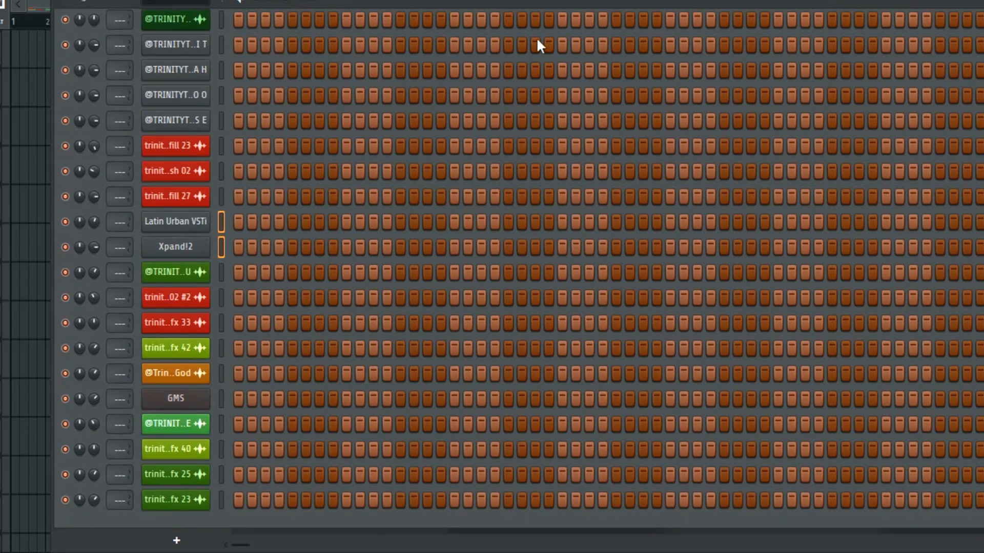
{"action": "key", "text": "F9"}
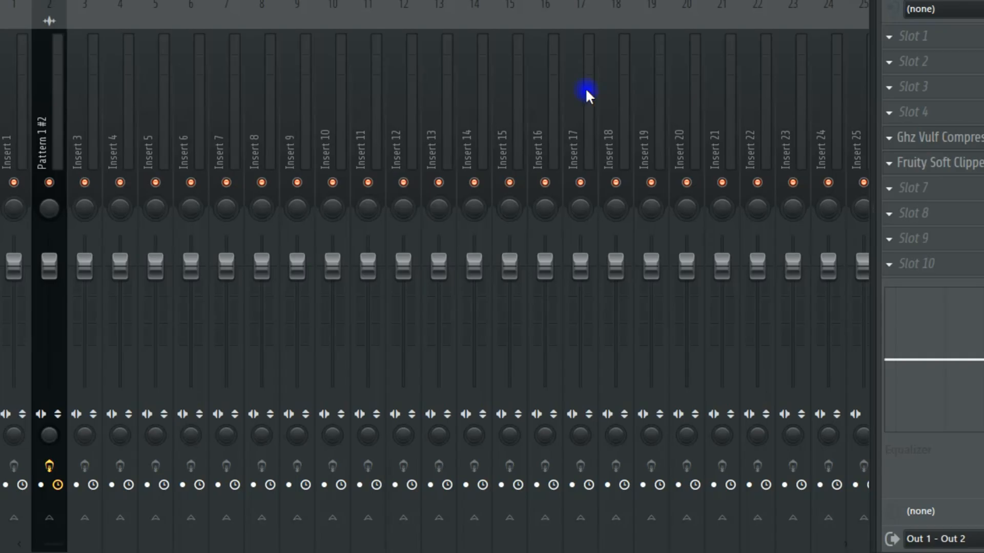
{"action": "left_click", "coordinate": [92, 156]}
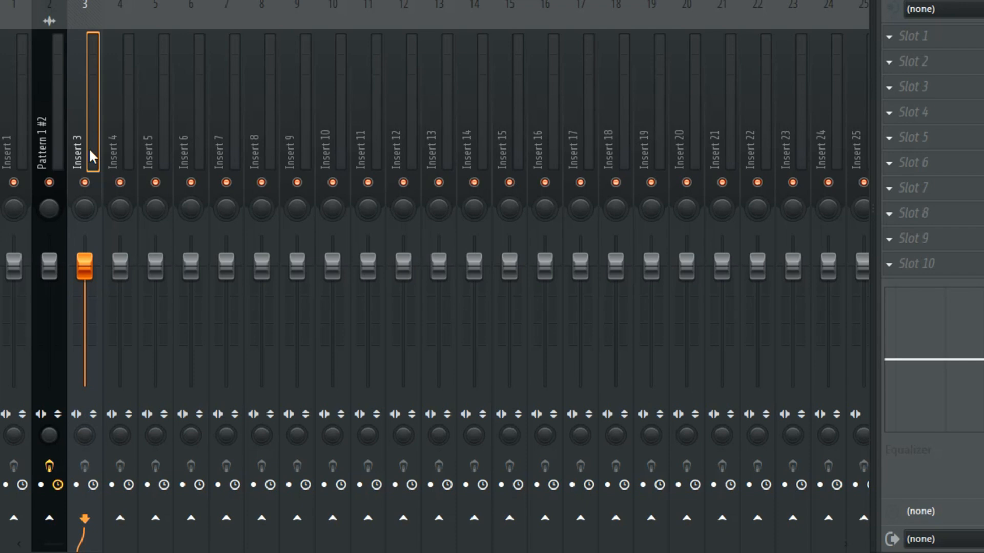
{"action": "key", "text": "ctrl+shift+l"}
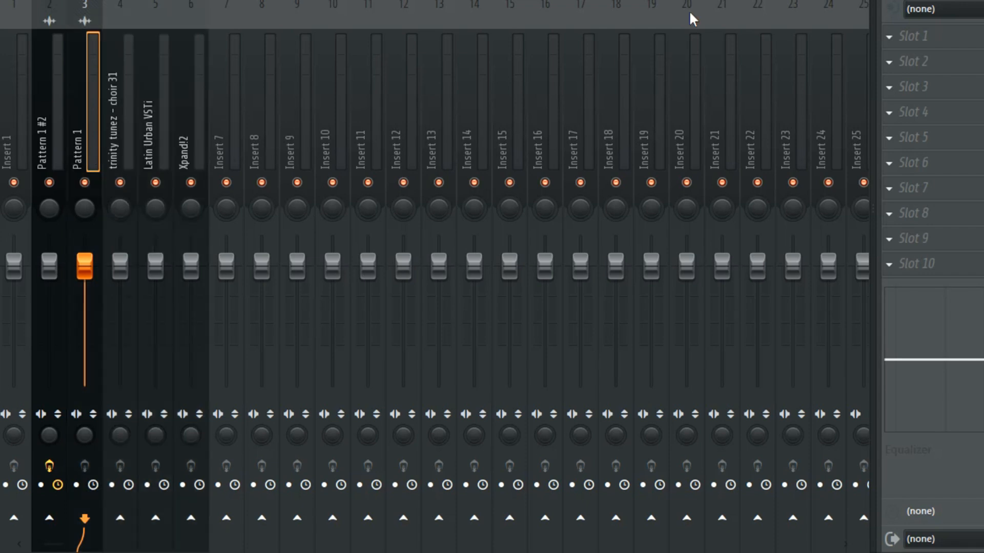
- Sort the channel rack by mixer track number and route the Xpand!2 channel to mixer insert 7
{"action": "key", "text": "F6"}
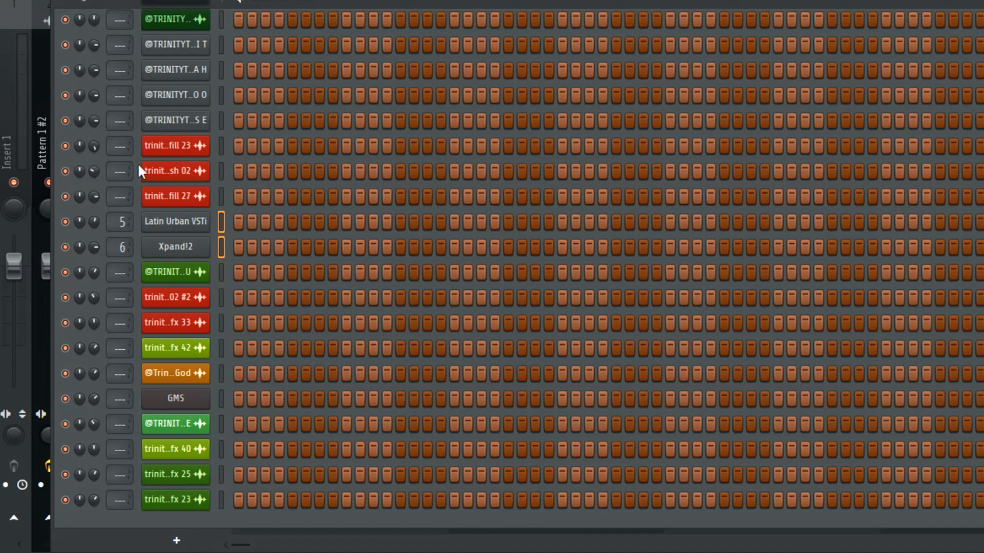
{"action": "scroll", "coordinate": [139, 171], "scroll_direction": "up", "scroll_amount": 5}
{"action": "left_click", "coordinate": [62, 2]}
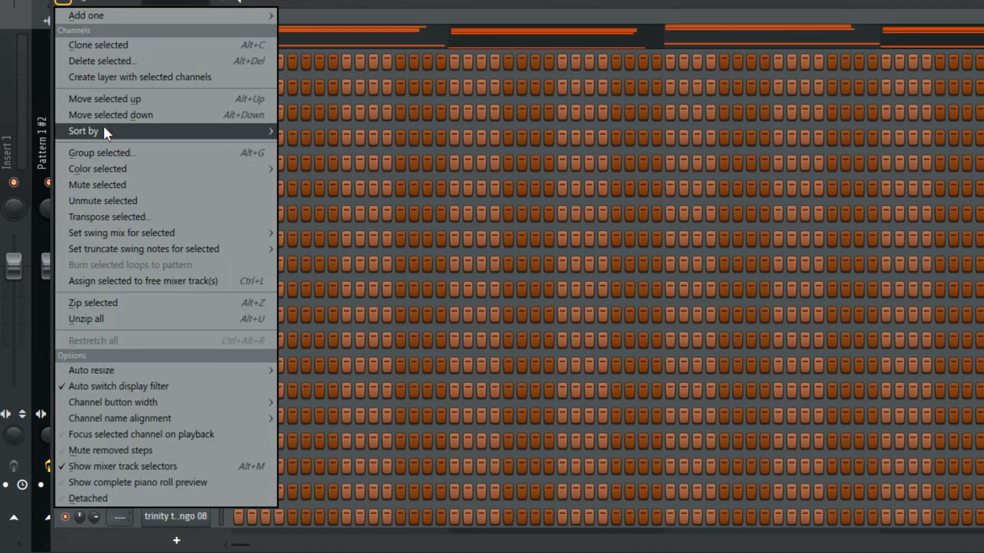
{"action": "mouse_move", "coordinate": [105, 129]}
{"action": "left_click", "coordinate": [310, 165]}
{"action": "key", "text": "F6"}
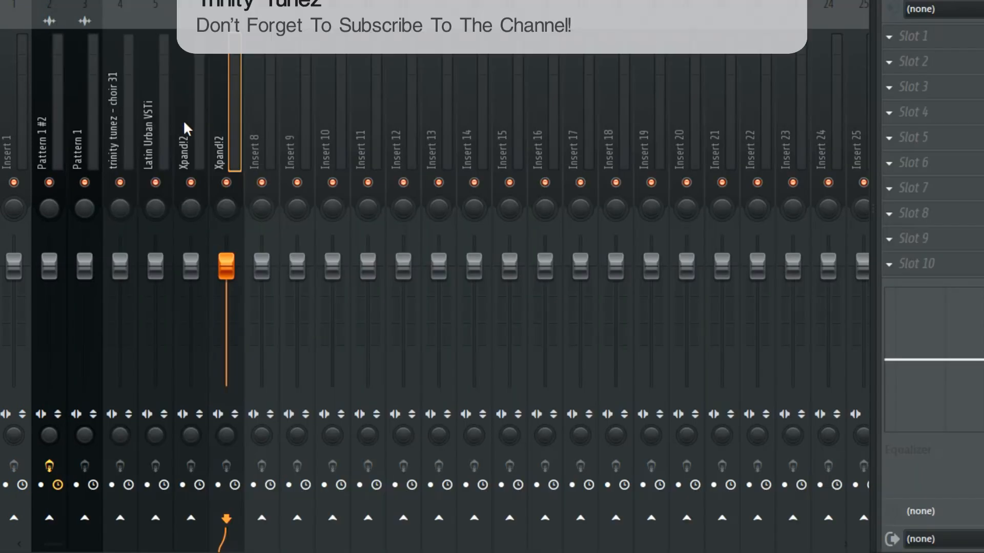
- Select mixer tracks 2 to 7 and route them only to insert 1
{"action": "left_click_drag", "start_coordinate": [53, 131], "coordinate": [213, 119]}
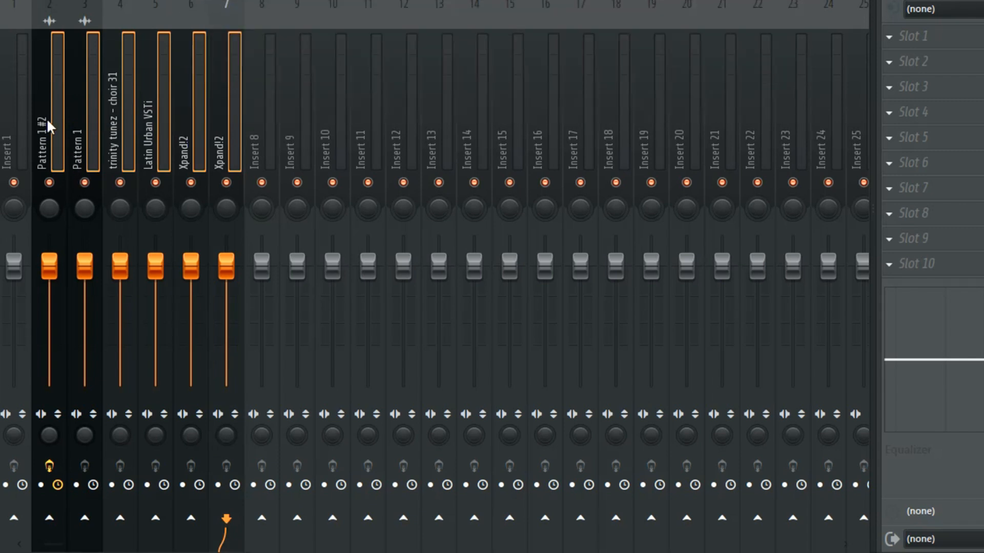
{"action": "left_click_drag", "start_coordinate": [47, 121], "coordinate": [47, 144]}
{"action": "right_click", "coordinate": [14, 518]}
{"action": "left_click", "coordinate": [75, 494]}
- Rename mixer insert 1 as Melody and dock it to the left side of the mixer
{"action": "right_click", "coordinate": [20, 103]}
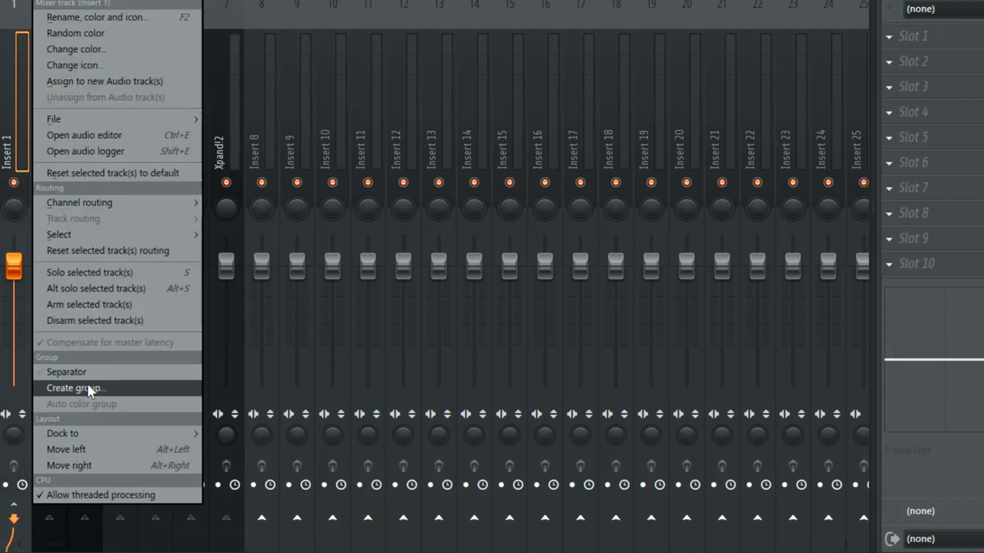
{"action": "left_click", "coordinate": [72, 18]}
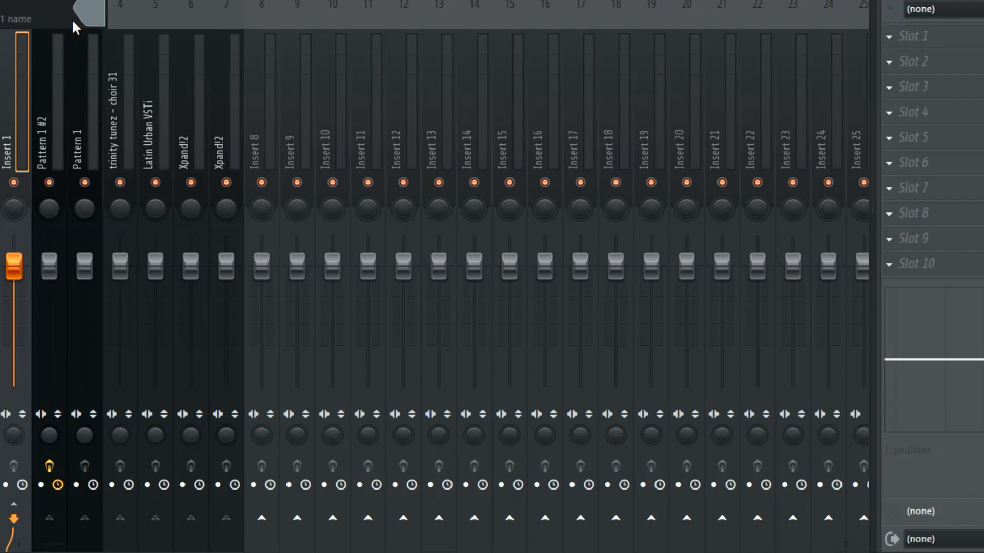
{"action": "type", "text": "Melody"}
{"action": "key", "text": "Return"}
{"action": "right_click", "coordinate": [13, 149]}
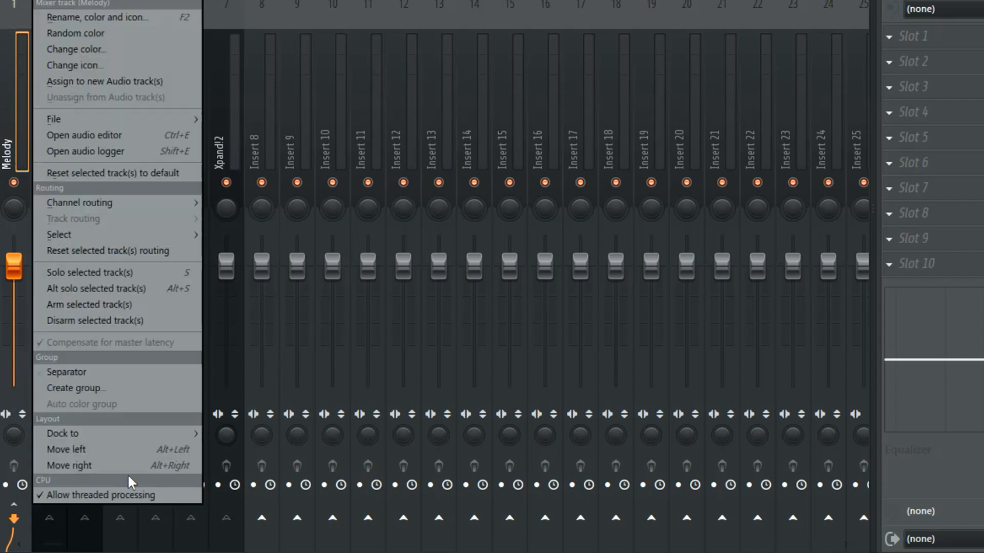
{"action": "mouse_move", "coordinate": [124, 435]}
{"action": "left_click", "coordinate": [225, 432]}
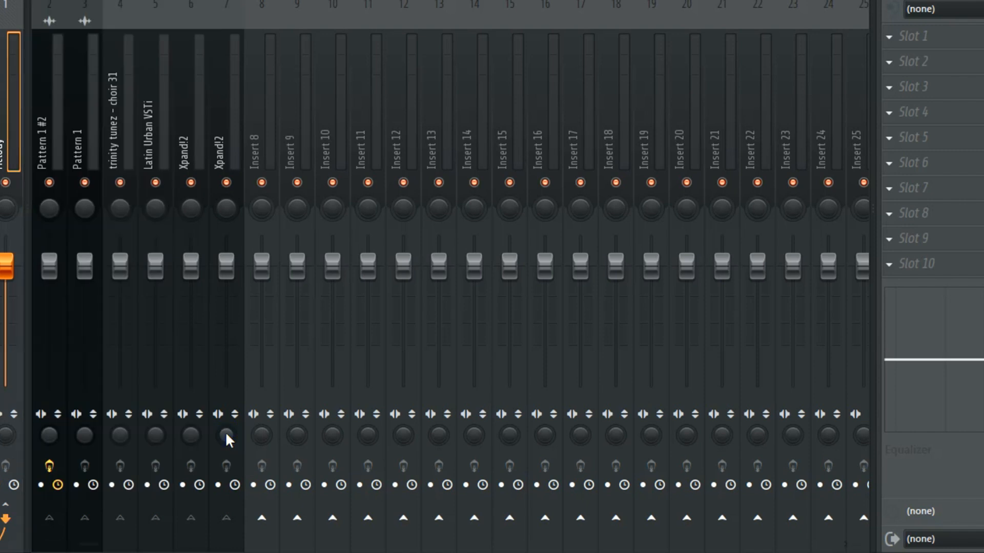
- Sort the channel rack by mixer track number again to group the unrouted channels
{"action": "key", "text": "F6"}
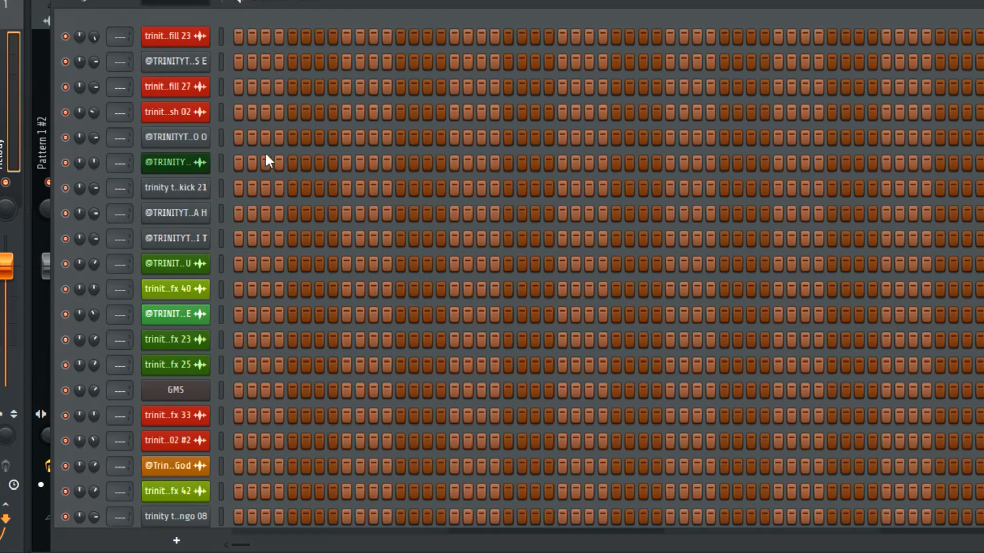
{"action": "left_click", "coordinate": [58, 3]}
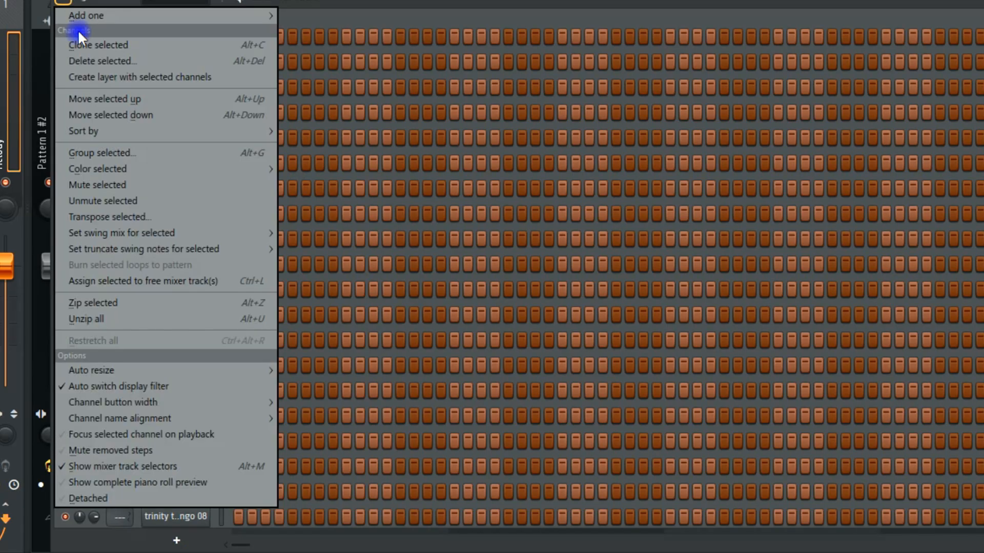
{"action": "mouse_move", "coordinate": [104, 125]}
{"action": "left_click", "coordinate": [298, 159]}
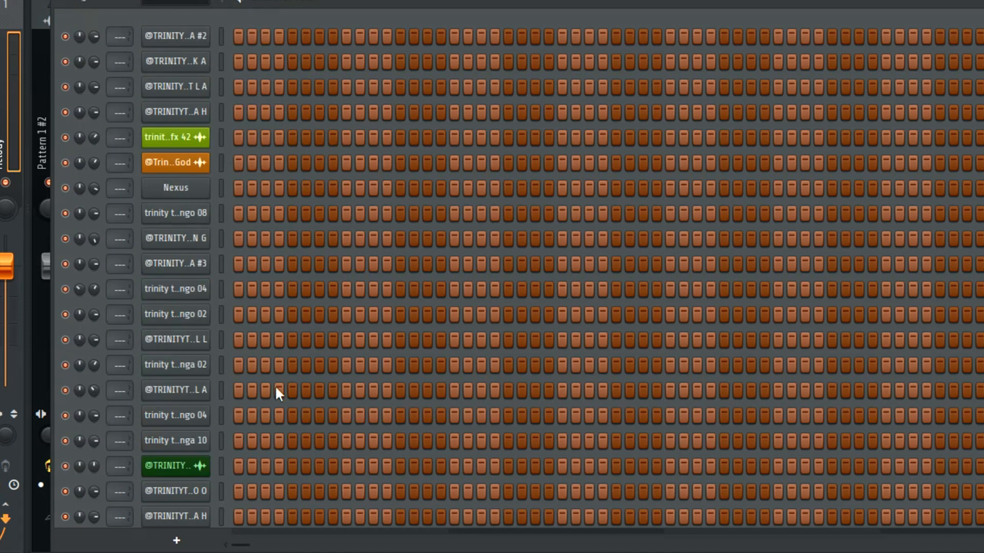
- Route Nexus to insert 6, then select all remaining unrouted drum and effect channels and assign them to mixer tracks starting at insert 10
{"action": "scroll", "coordinate": [282, 342], "scroll_direction": "down", "scroll_amount": 15}
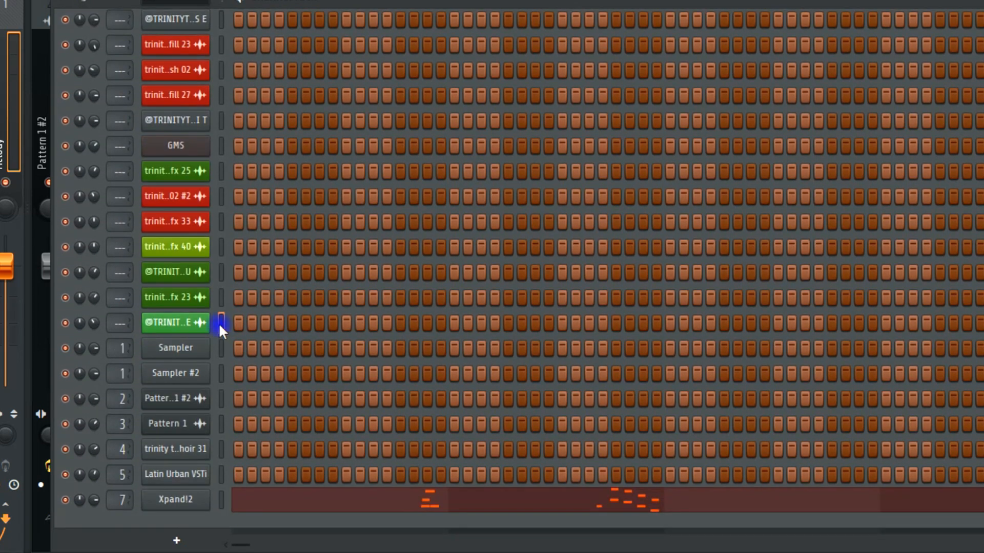
{"action": "left_click_drag", "start_coordinate": [221, 323], "coordinate": [221, 19]}
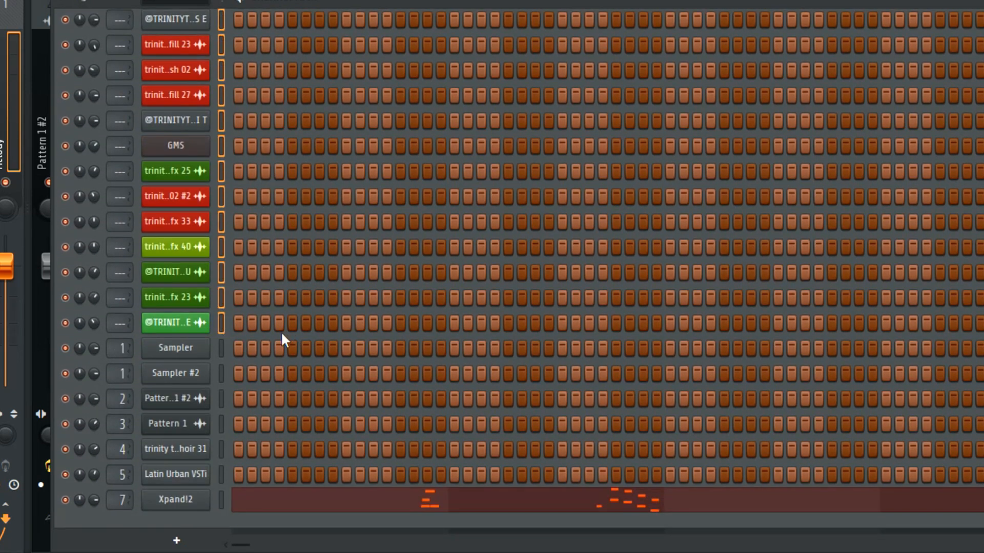
{"action": "scroll", "coordinate": [279, 331], "scroll_direction": "up", "scroll_amount": 8}
{"action": "scroll", "coordinate": [226, 79], "scroll_direction": "up", "scroll_amount": 8}
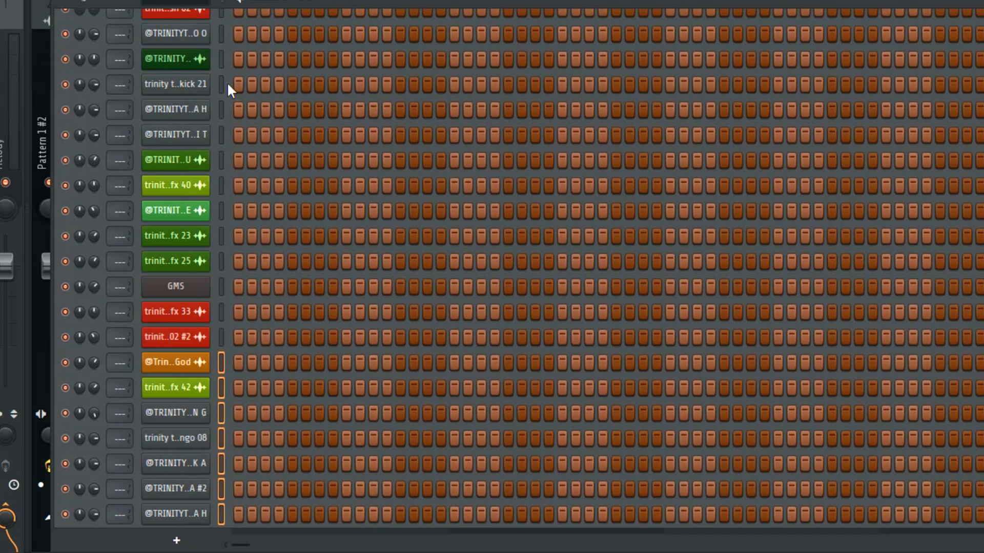
{"action": "scroll", "coordinate": [228, 88], "scroll_direction": "up", "scroll_amount": 3}
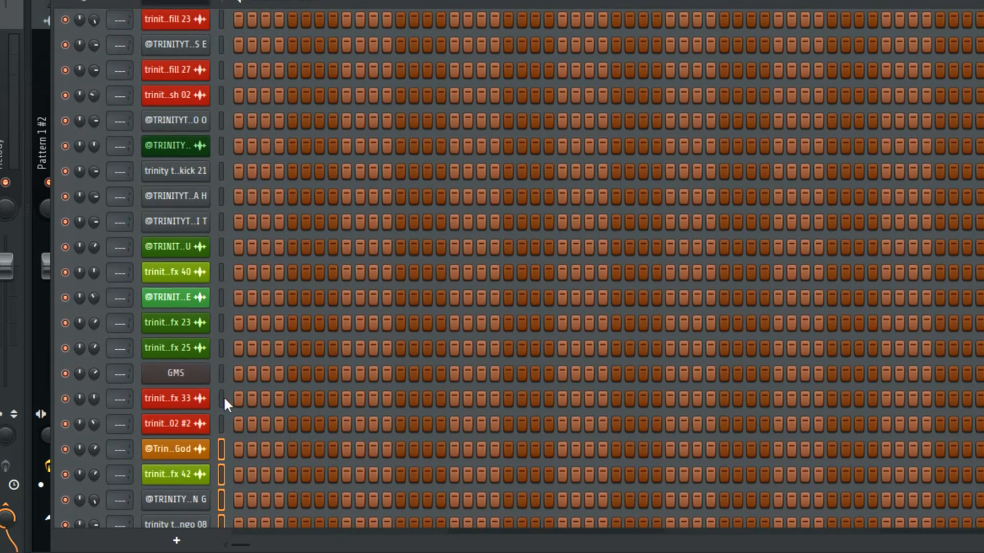
{"action": "left_click_drag", "start_coordinate": [222, 420], "coordinate": [221, 20]}
{"action": "scroll", "coordinate": [228, 179], "scroll_direction": "up", "scroll_amount": 1}
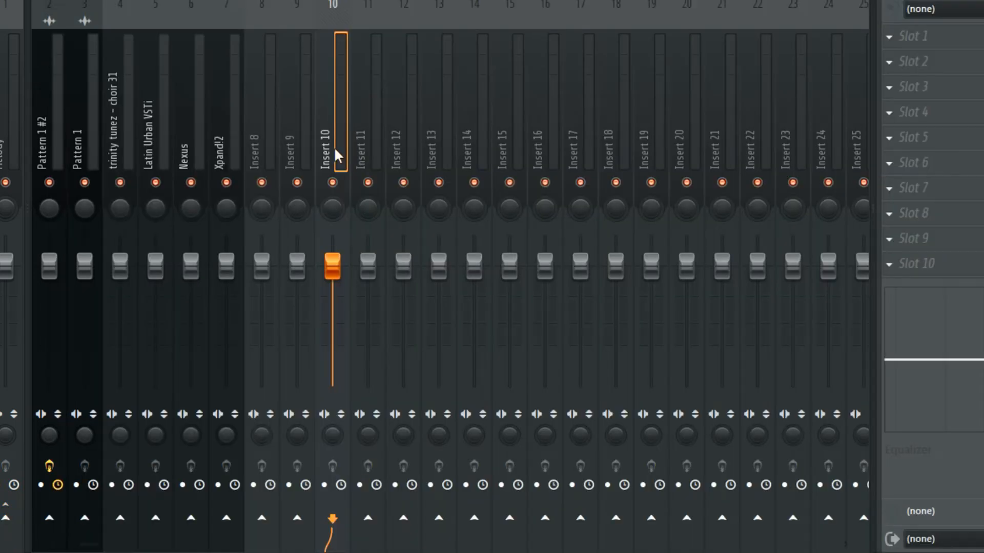
{"action": "key", "text": "ctrl+l"}
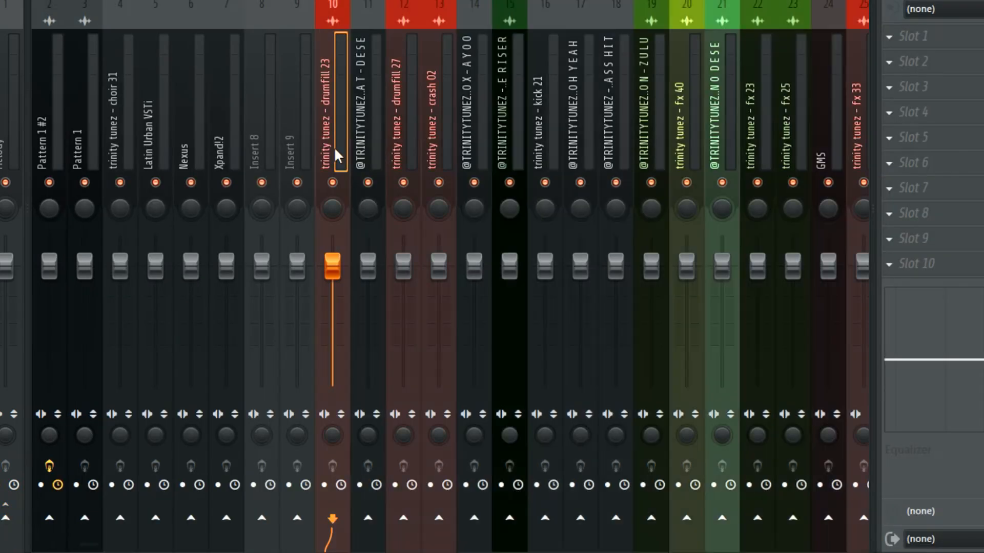
- Select mixer tracks 10 to 42, excluding insert 43, and route them only to insert 8
{"action": "left_click_drag", "start_coordinate": [367, 123], "coordinate": [800, 128]}
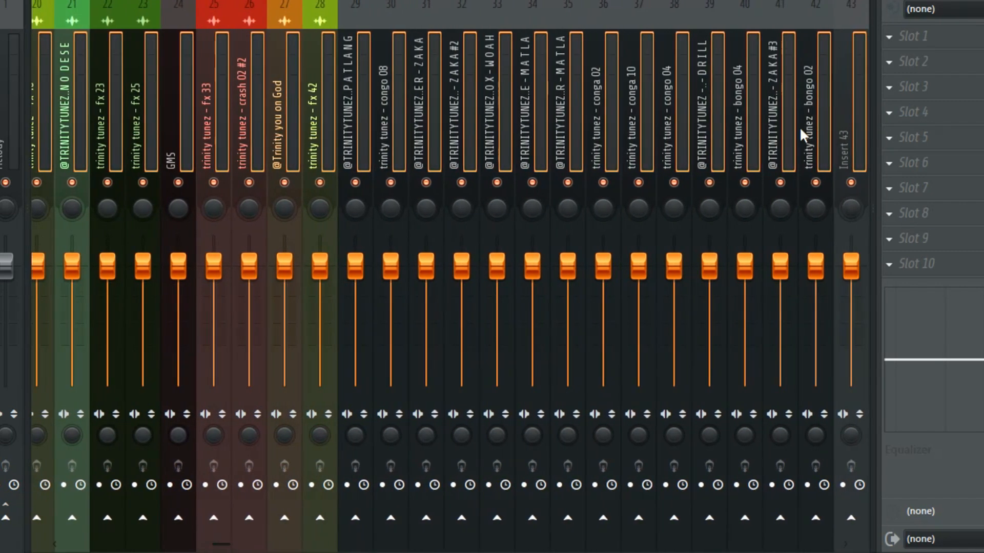
{"action": "left_click", "coordinate": [839, 130], "text": "ctrl+shift"}
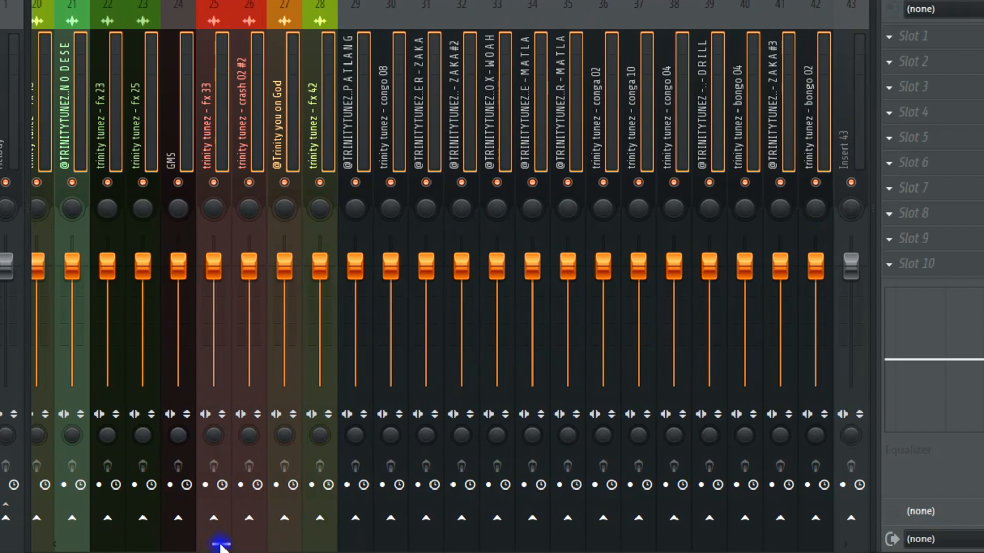
{"action": "left_click_drag", "start_coordinate": [220, 546], "coordinate": [87, 544]}
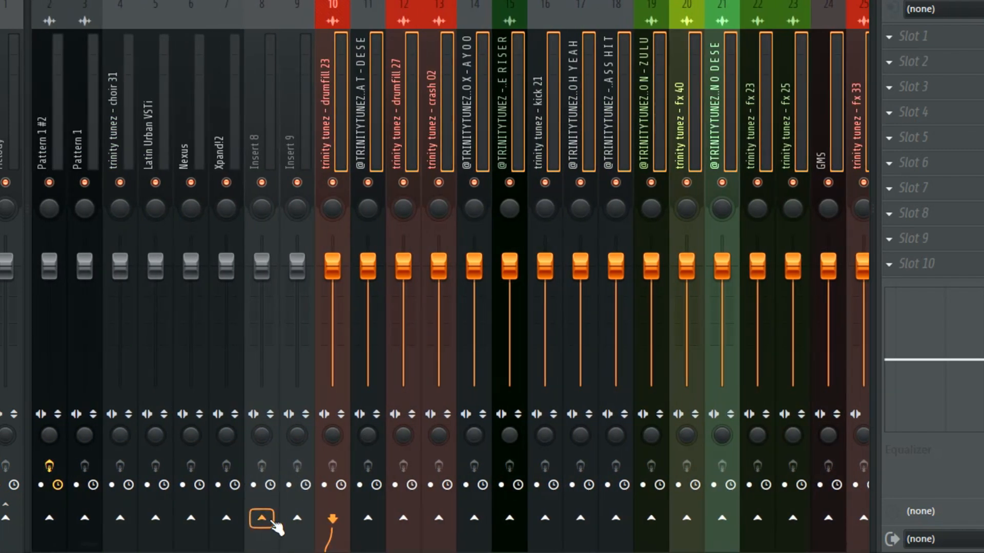
{"action": "right_click", "coordinate": [273, 523]}
{"action": "left_click", "coordinate": [303, 505]}
- Rename mixer insert 8 as Drums and dock it to the left side beside the Melody track
{"action": "double_click", "coordinate": [254, 127]}
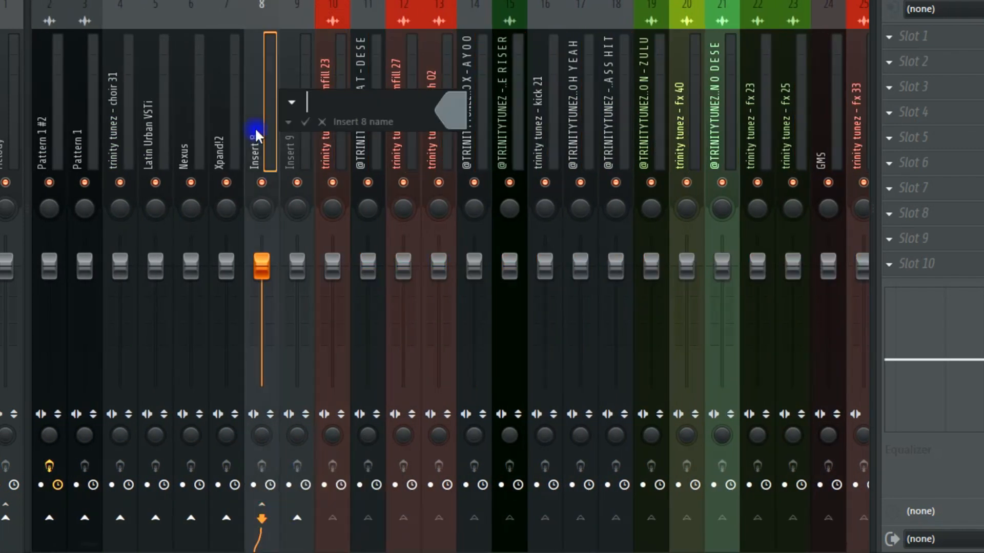
{"action": "type", "text": "d"}
{"action": "key", "text": "BackSpace"}
{"action": "type", "text": "Drums"}
{"action": "key", "text": "Return"}
{"action": "left_click_drag", "start_coordinate": [254, 127], "coordinate": [268, 107]}
{"action": "right_click", "coordinate": [260, 157]}
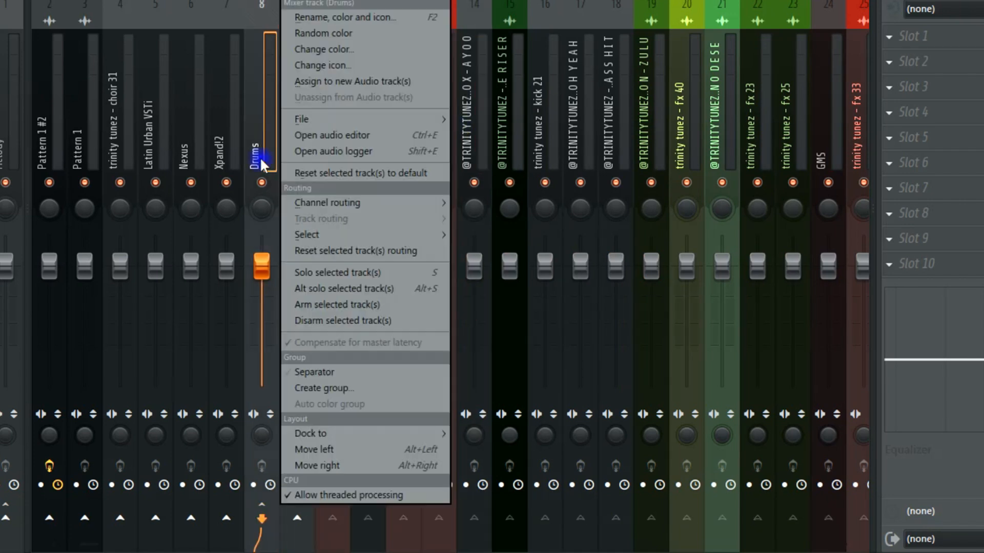
{"action": "mouse_move", "coordinate": [338, 432]}
{"action": "left_click", "coordinate": [476, 444]}
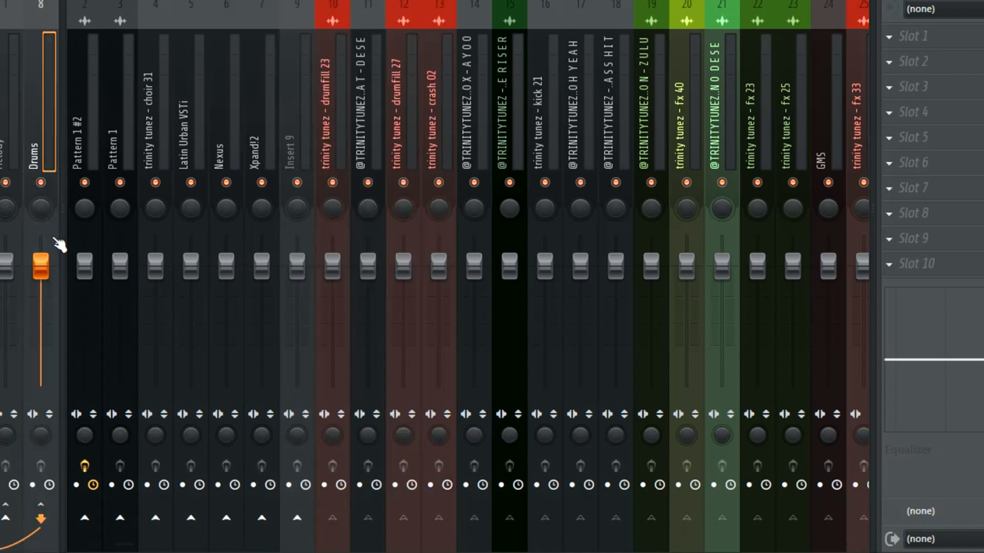
- Mute the Melody bus track in the mixer, leaving the Drums bus enabled
{"action": "left_click", "coordinate": [40, 183]}
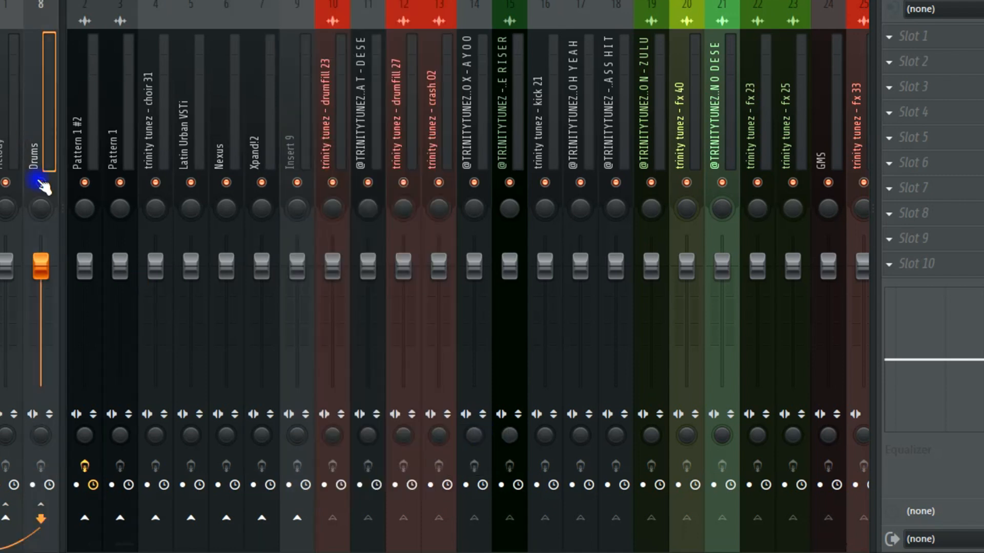
{"action": "left_click", "coordinate": [11, 183]}
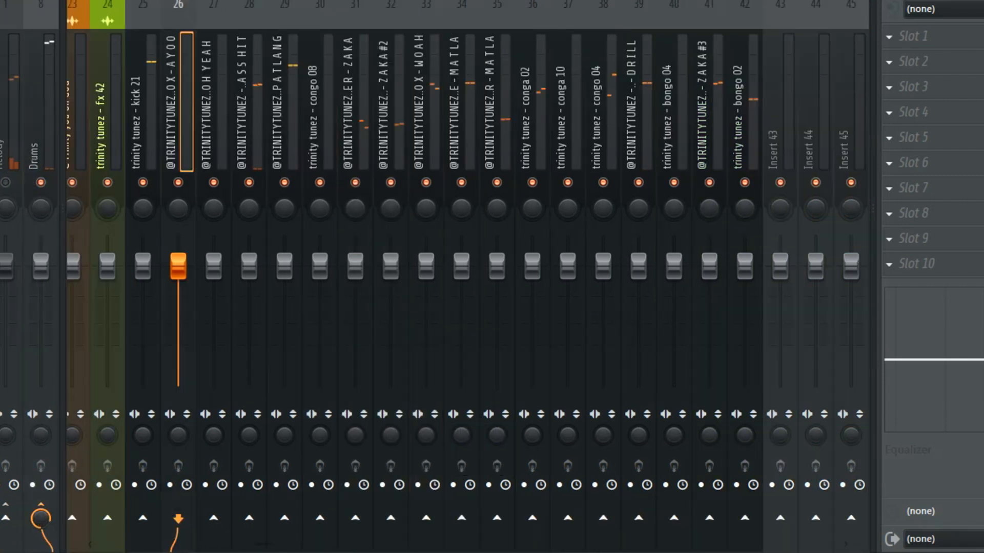
{"action": "right_click", "coordinate": [2, 266]}
{"action": "left_click", "coordinate": [2, 276]}
- Play the beat, briefly mute and re-enable the kick 21 track to hear its contribution, and select that track
{"action": "key", "text": "space"}
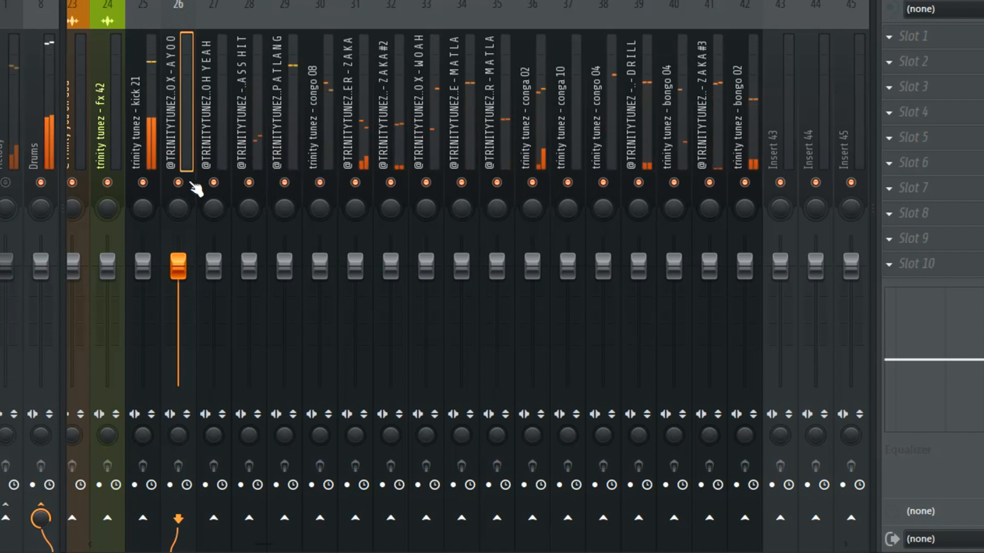
{"action": "left_click", "coordinate": [142, 183]}
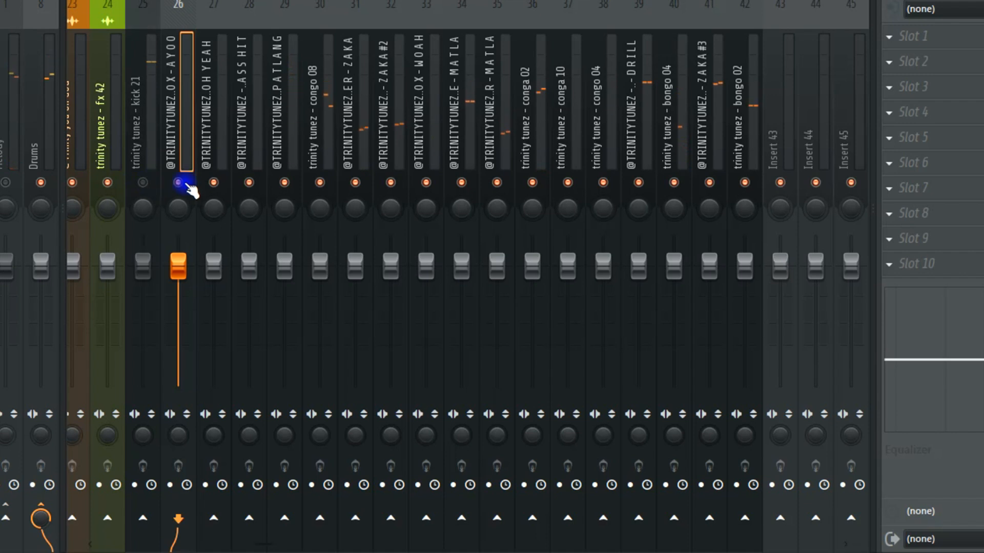
{"action": "left_click", "coordinate": [143, 182]}
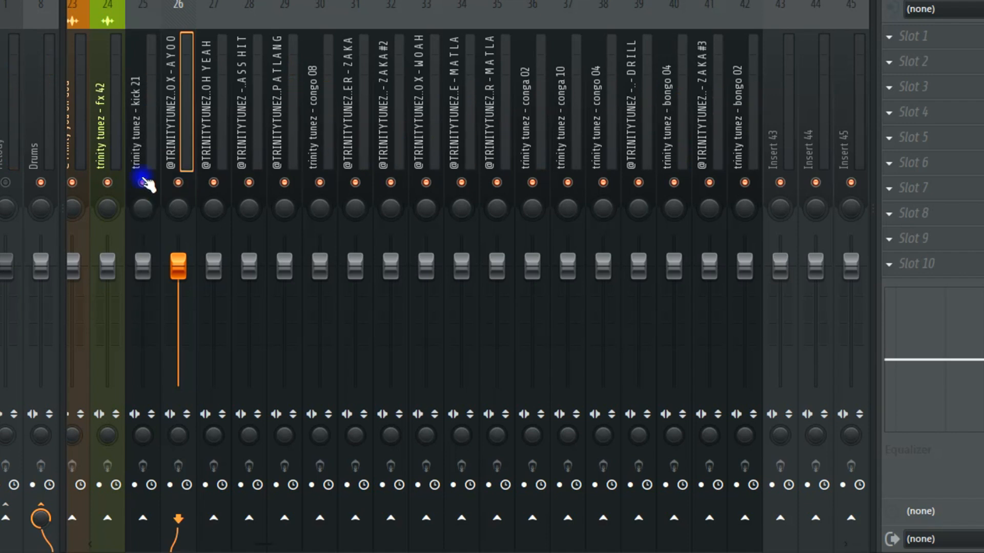
{"action": "right_click", "coordinate": [187, 90]}
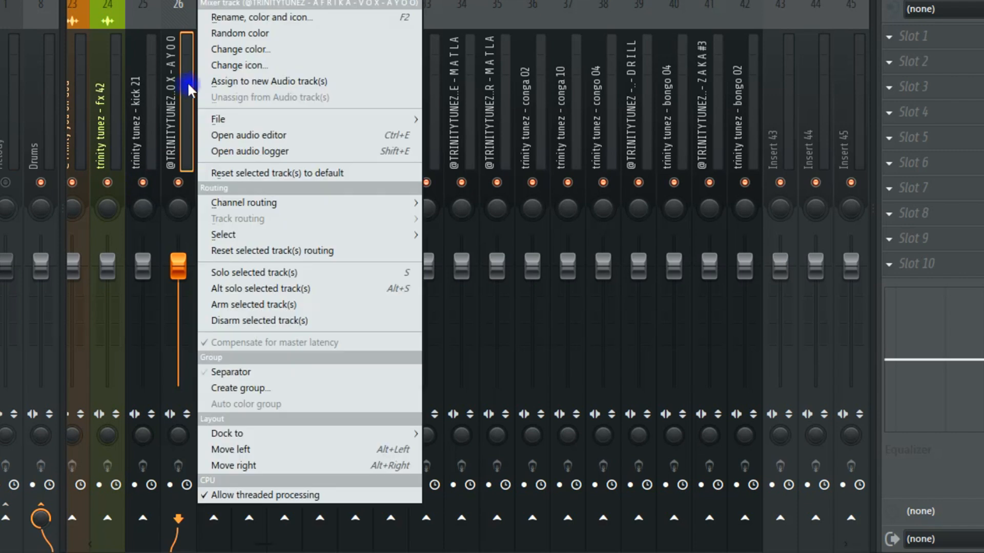
{"action": "left_click", "coordinate": [143, 182]}
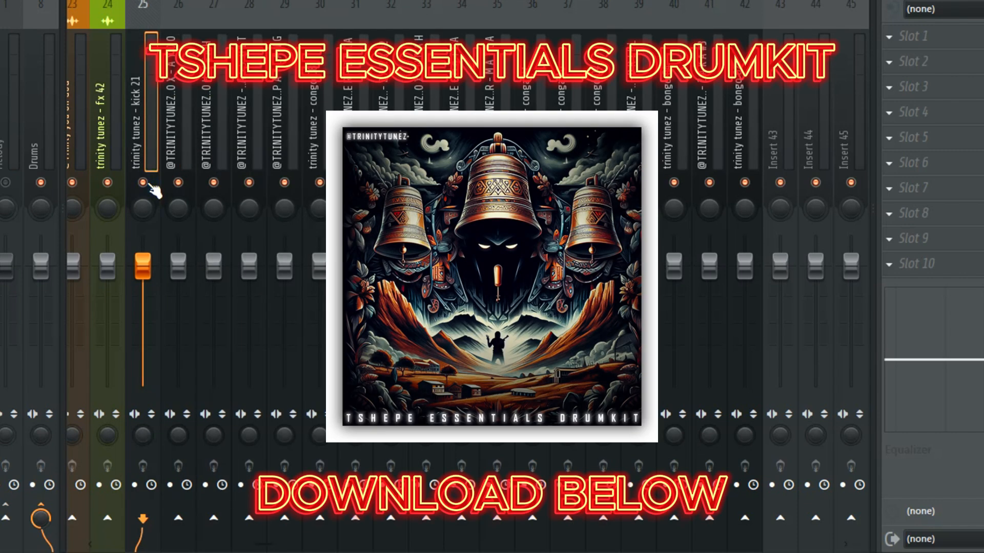
- Mute the percussion and vocal tracks from insert 42 back to insert 26, keeping kick 21 enabled
{"action": "left_click_drag", "start_coordinate": [744, 182], "coordinate": [545, 183]}
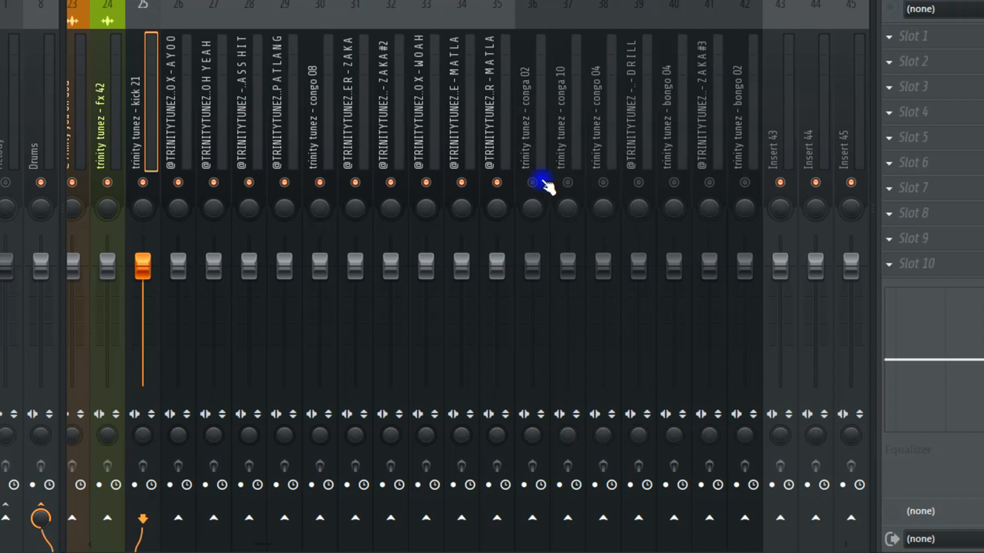
{"action": "left_click", "coordinate": [496, 182]}
{"action": "left_click", "coordinate": [461, 183]}
- Move the uncoloured track on insert 11 along the mixer to insert 25, directly after kick 21
{"action": "left_click", "coordinate": [133, 137]}
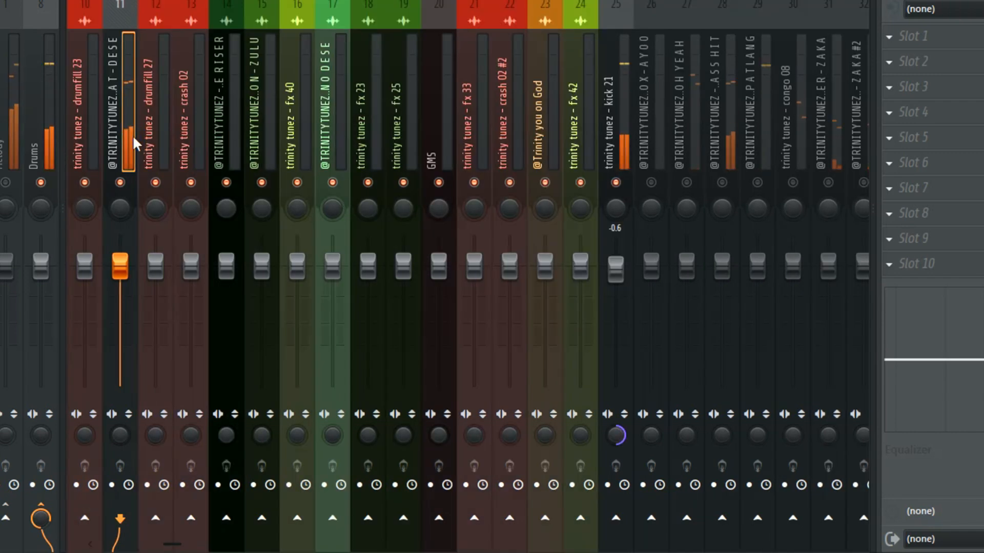
{"action": "key", "text": "alt+Right"}
{"action": "key", "text": "alt+Right"}
{"action": "key", "text": "alt+Right"}
{"action": "key", "text": "alt+Right"}
{"action": "key", "text": "alt+Right"}
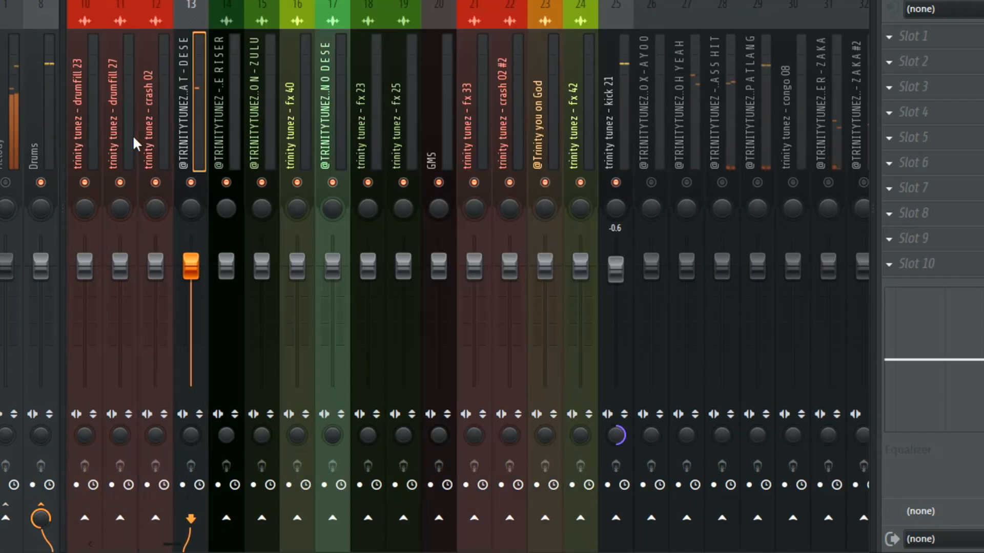
{"action": "key", "text": "alt+Right"}
{"action": "key", "text": "alt+Right"}
{"action": "key", "text": "alt+Right"}
{"action": "key", "text": "alt+Right"}
{"action": "key", "text": "alt+Right"}
{"action": "key", "text": "alt+Right"}
{"action": "key", "text": "alt+Right"}
{"action": "key", "text": "alt+Right"}
{"action": "key", "text": "alt+Right"}
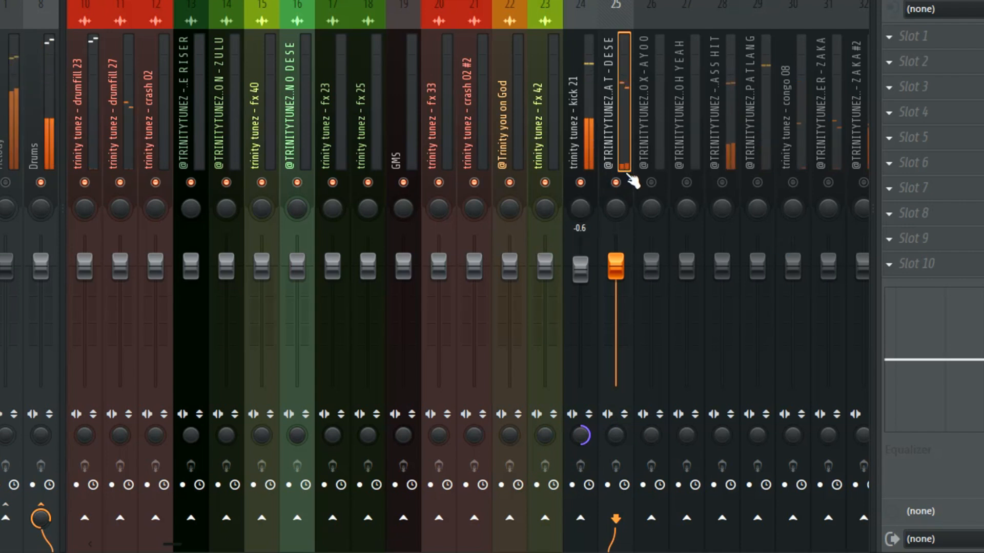
- Mute the moved track on insert 25 and the drum fill, crash and effect tracks on inserts 10 to 16
{"action": "left_click", "coordinate": [615, 182]}
{"action": "left_click", "coordinate": [84, 183]}
{"action": "left_click", "coordinate": [121, 182]}
{"action": "left_click", "coordinate": [156, 182]}
{"action": "left_click", "coordinate": [191, 182]}
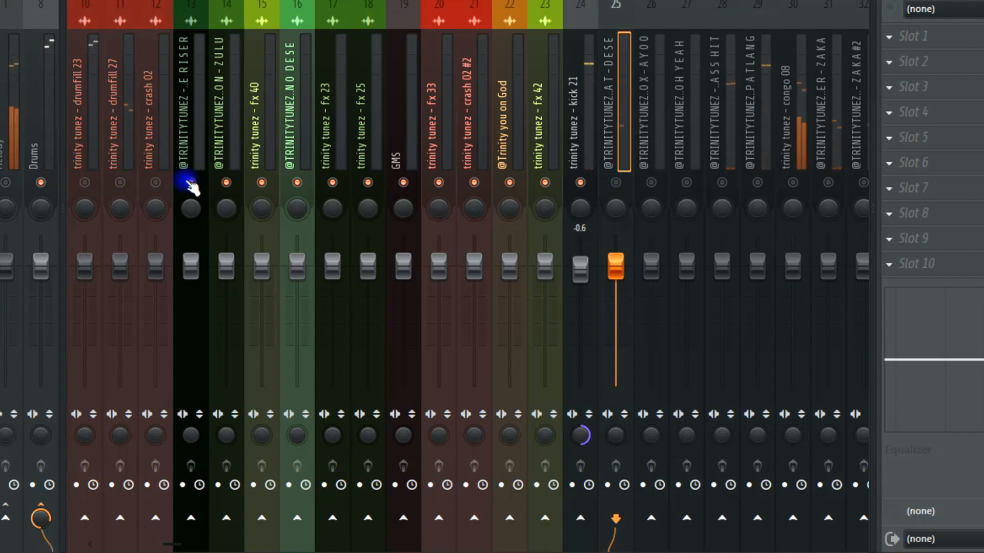
{"action": "left_click", "coordinate": [226, 182]}
{"action": "left_click", "coordinate": [261, 183]}
{"action": "left_click", "coordinate": [297, 183]}
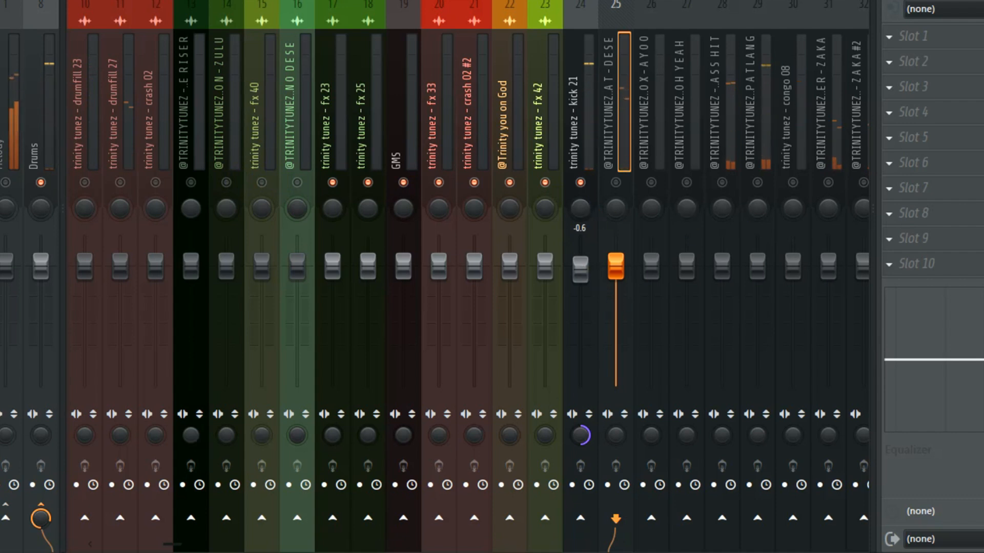
- Load Fruity Parametric EQ 2 from the Filter category into slot 4 of the kick 21 track
{"action": "left_click_drag", "start_coordinate": [823, 138], "coordinate": [891, 129]}
{"action": "left_click", "coordinate": [428, 182]}
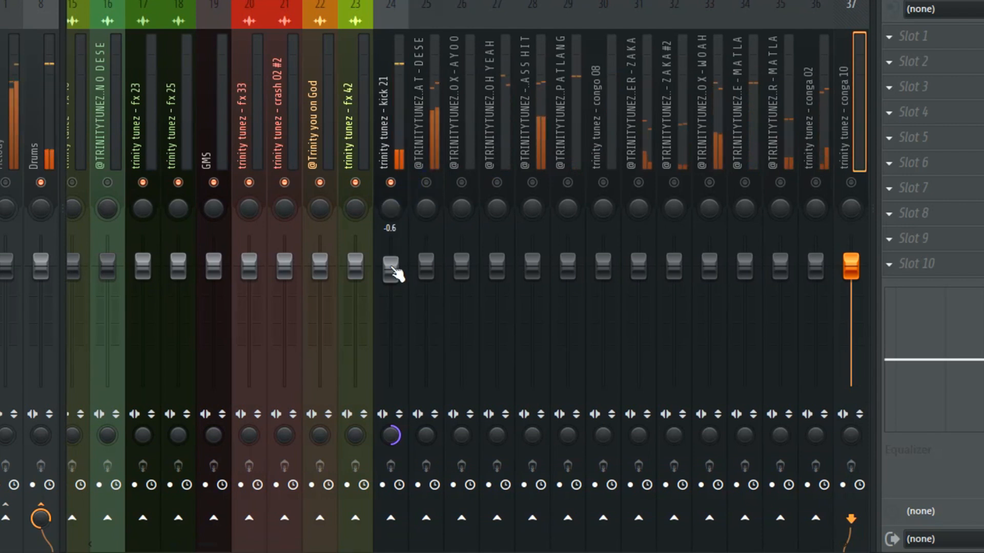
{"action": "left_click", "coordinate": [393, 149]}
{"action": "left_click", "coordinate": [889, 112]}
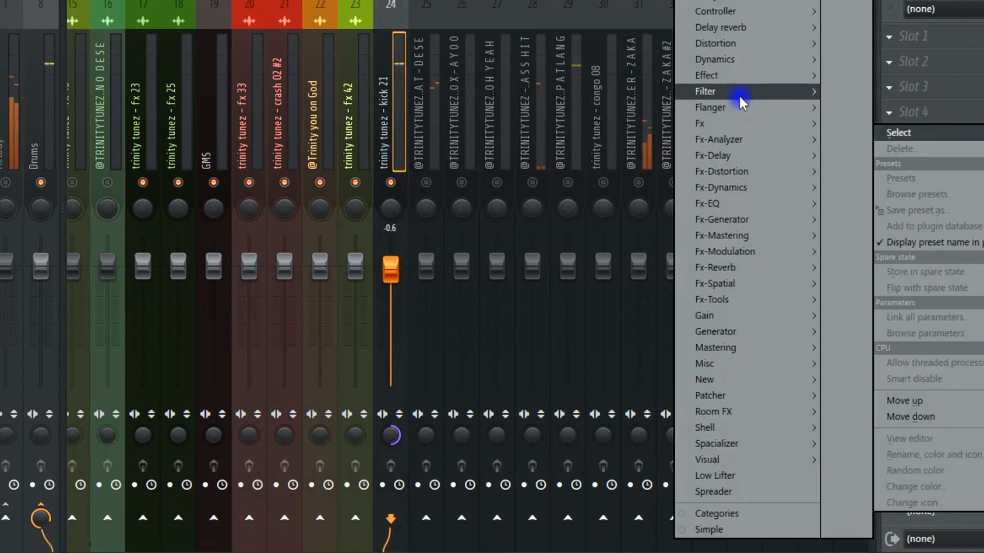
{"action": "mouse_move", "coordinate": [709, 97]}
{"action": "left_click", "coordinate": [633, 156]}
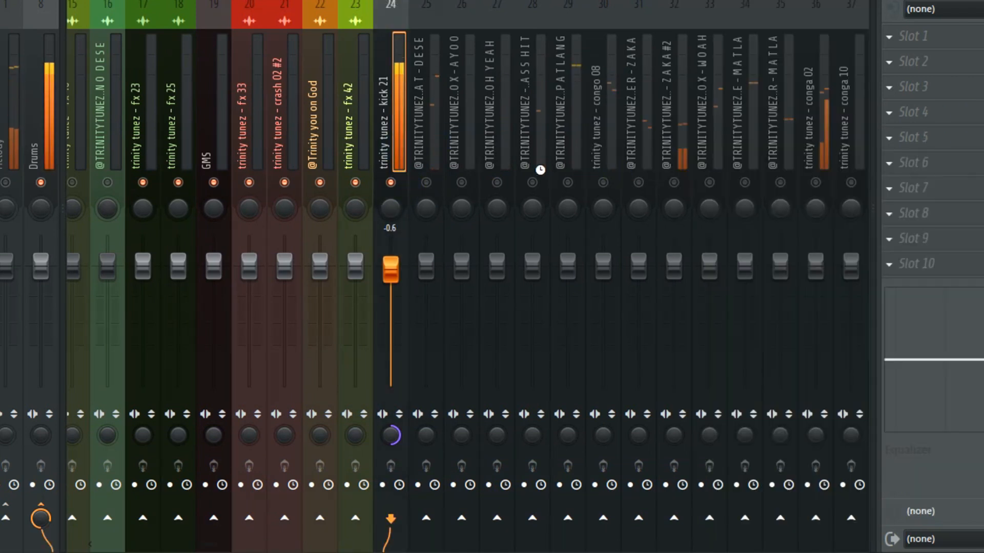
- Cut the kick's high end with EQ bands 3, 6 and 7, raise band 5 around 2888 Hz, and close the equalizer
{"action": "left_click_drag", "start_coordinate": [205, 246], "coordinate": [449, 345]}
{"action": "left_click_drag", "start_coordinate": [394, 247], "coordinate": [406, 348]}
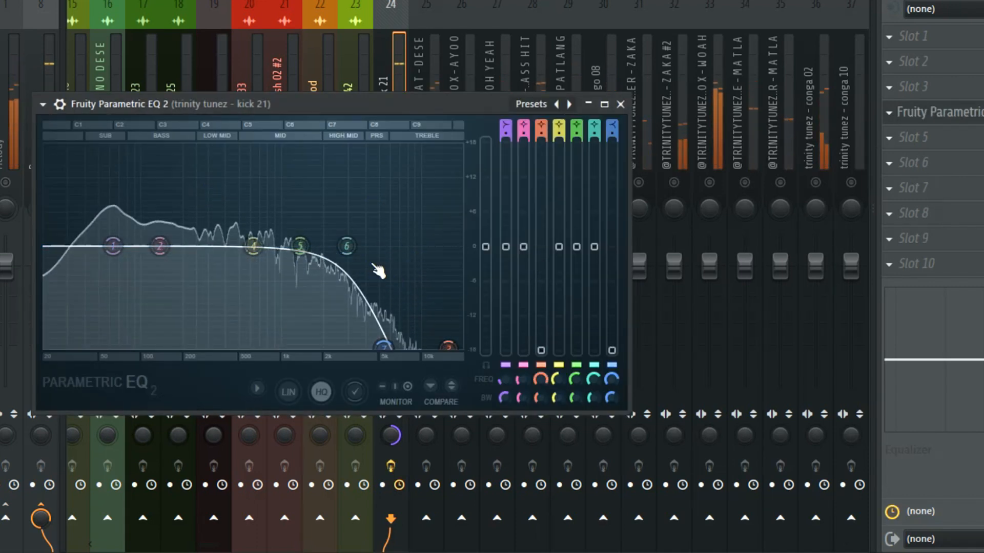
{"action": "left_click_drag", "start_coordinate": [346, 246], "coordinate": [395, 336]}
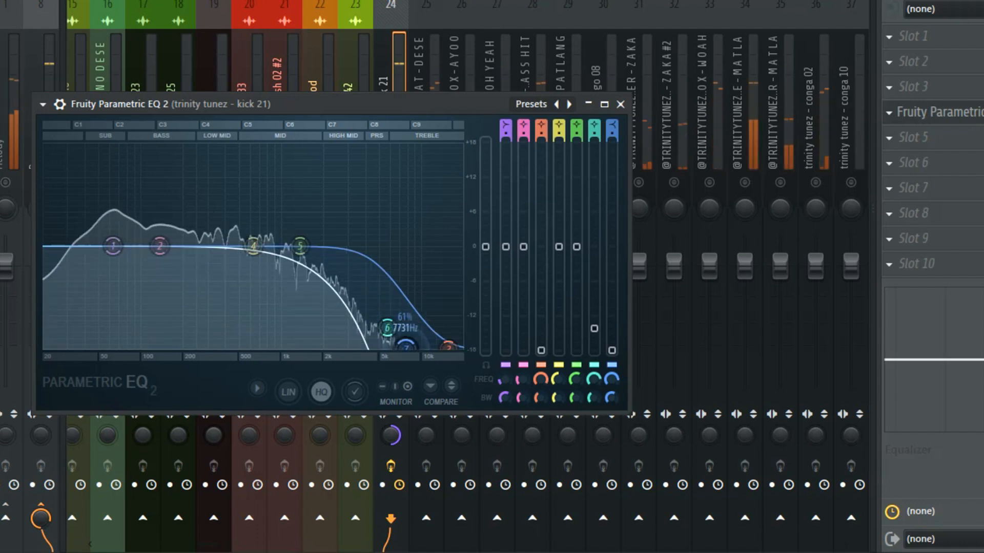
{"action": "left_click_drag", "start_coordinate": [300, 246], "coordinate": [345, 211]}
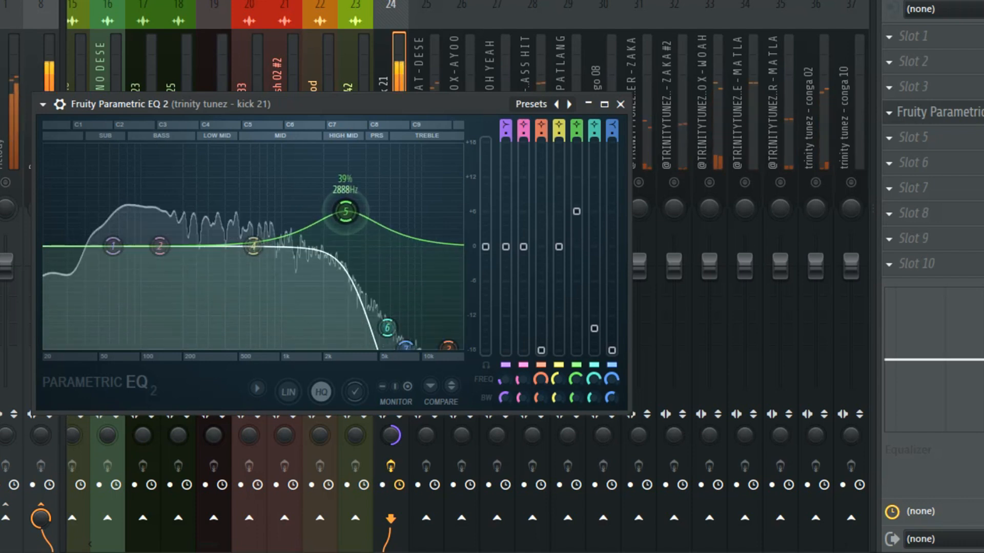
{"action": "key", "text": "Escape"}
- Load Fruity Delay 2 into slot 4 of the OH YEAH vocal track on insert 27 and collapse its window
{"action": "left_click", "coordinate": [493, 87]}
{"action": "left_click", "coordinate": [916, 116]}
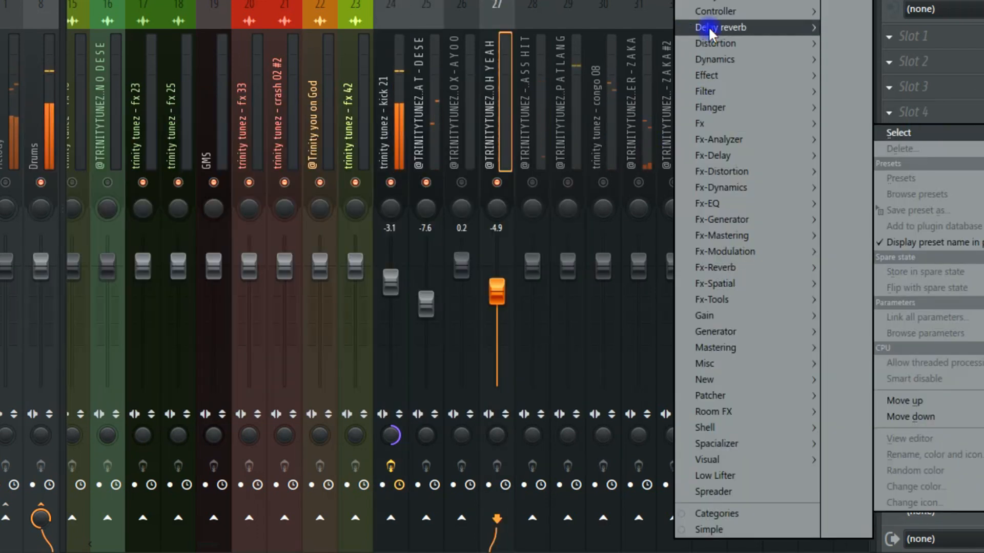
{"action": "mouse_move", "coordinate": [708, 28]}
{"action": "left_click", "coordinate": [631, 45]}
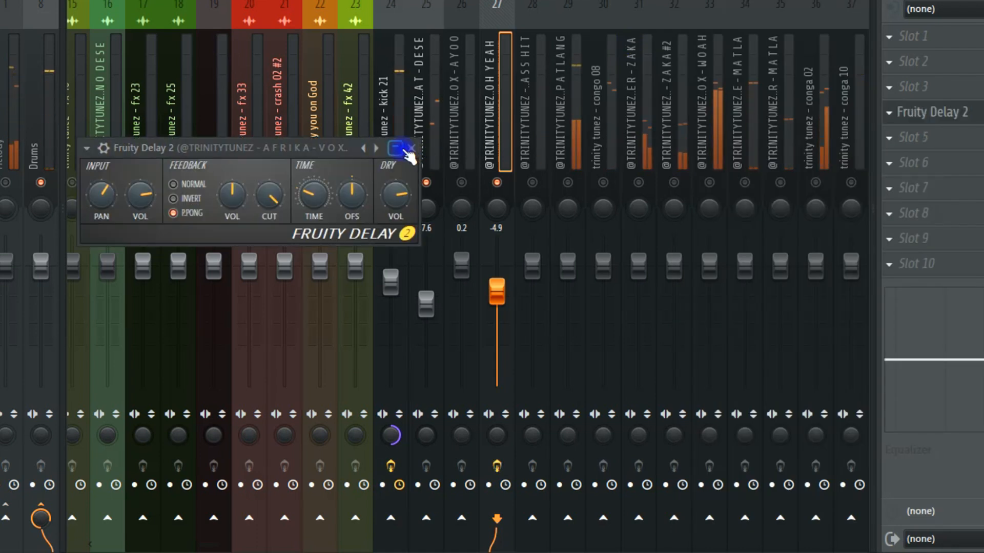
{"action": "left_click", "coordinate": [399, 149]}
- Lower the insert 29 fader to -3.1 and roll off its low frequencies with band 1 of Fruity Parametric EQ 2
{"action": "left_click", "coordinate": [571, 255]}
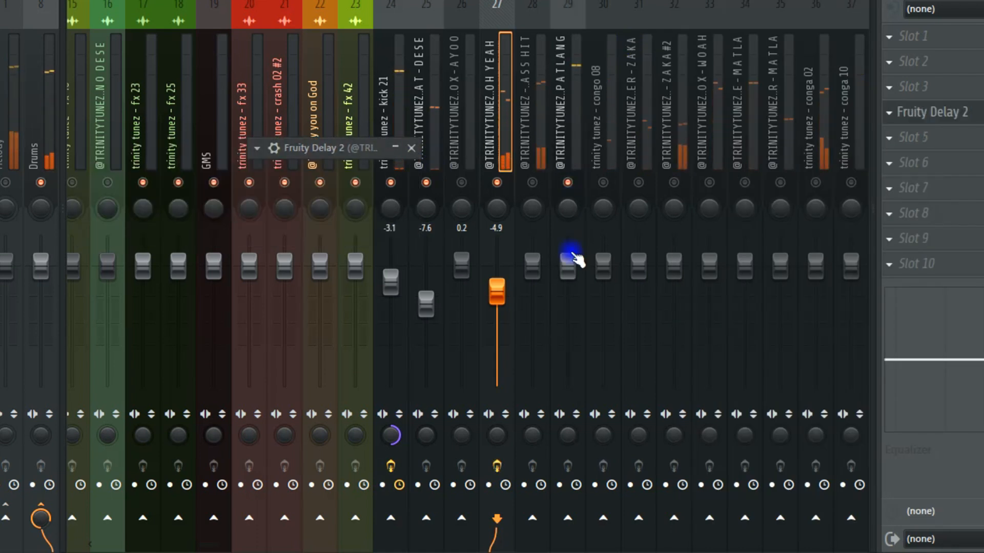
{"action": "left_click_drag", "start_coordinate": [576, 259], "coordinate": [566, 271]}
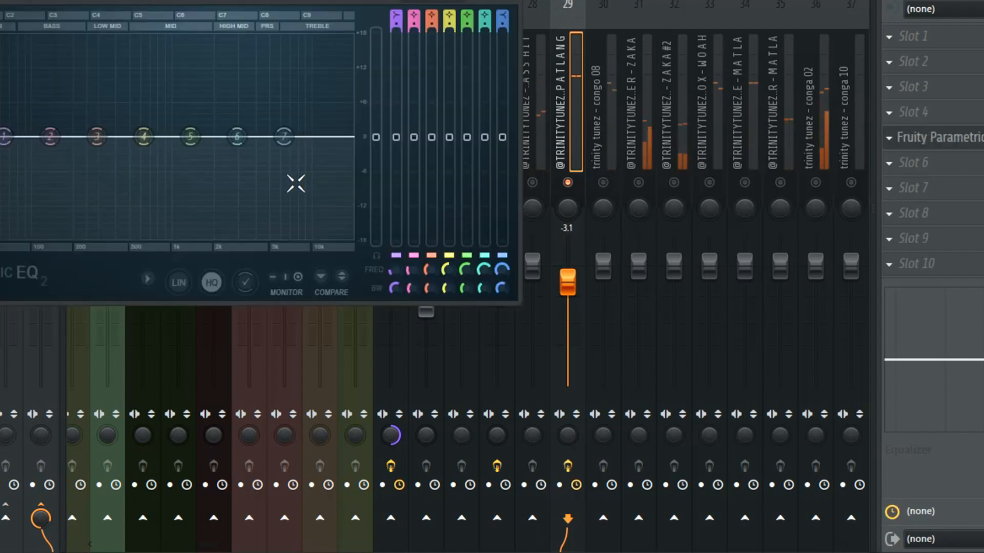
{"action": "left_click_drag", "start_coordinate": [4, 136], "coordinate": [14, 196]}
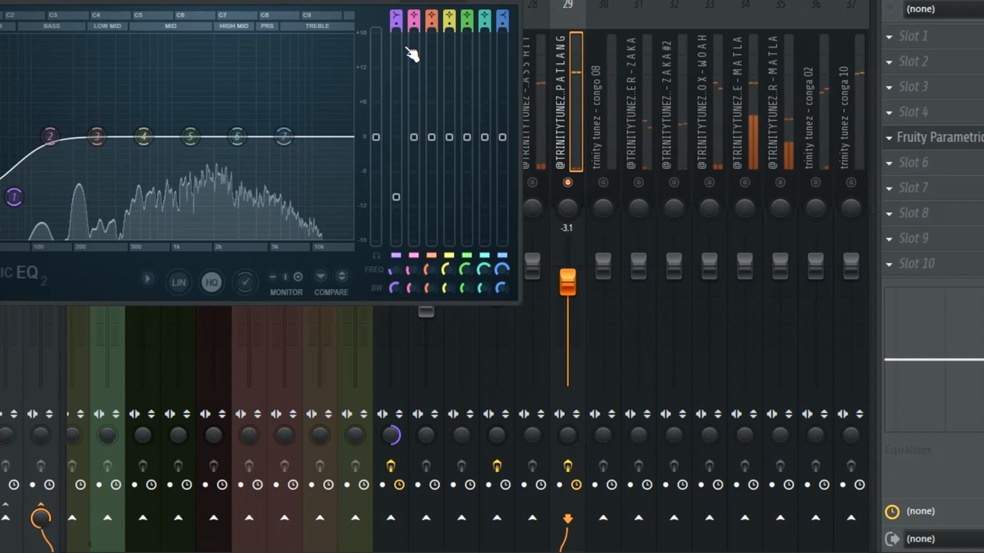
{"action": "left_click", "coordinate": [512, 4]}
- Select the enabled tracks on inserts 27 to 29, 31, 32, 35 and 36 and shift them one position towards the kick
{"action": "left_click_drag", "start_coordinate": [496, 148], "coordinate": [592, 146]}
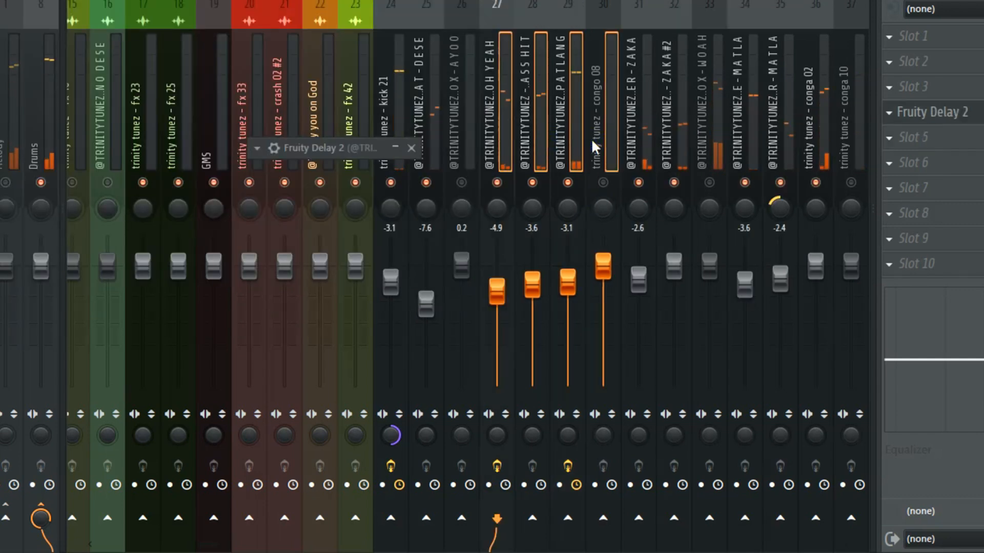
{"action": "left_click", "coordinate": [610, 149], "text": "ctrl+shift"}
{"action": "left_click", "coordinate": [639, 158], "text": "ctrl+shift"}
{"action": "left_click", "coordinate": [685, 156], "text": "ctrl+shift"}
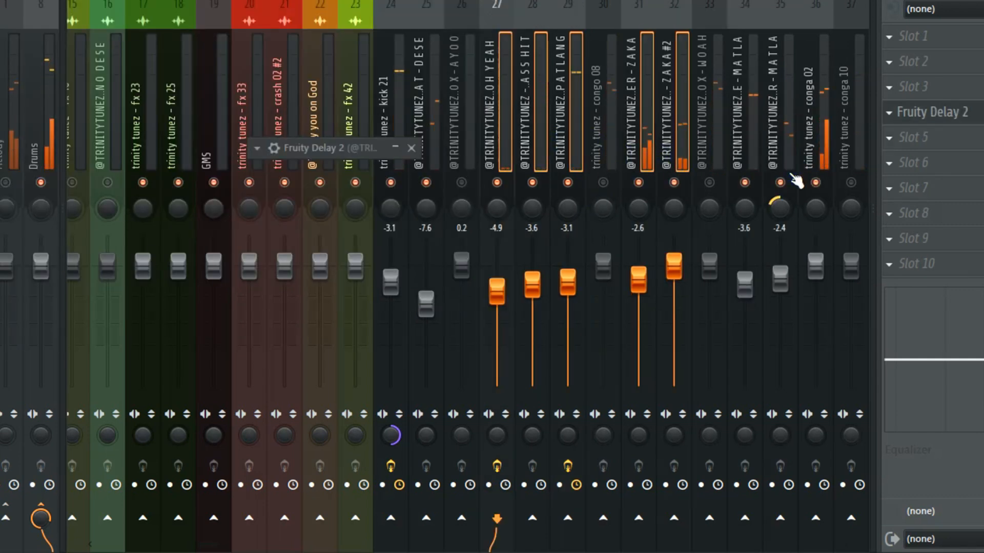
{"action": "left_click", "coordinate": [778, 137], "text": "ctrl+shift"}
{"action": "left_click", "coordinate": [817, 152], "text": "ctrl+shift"}
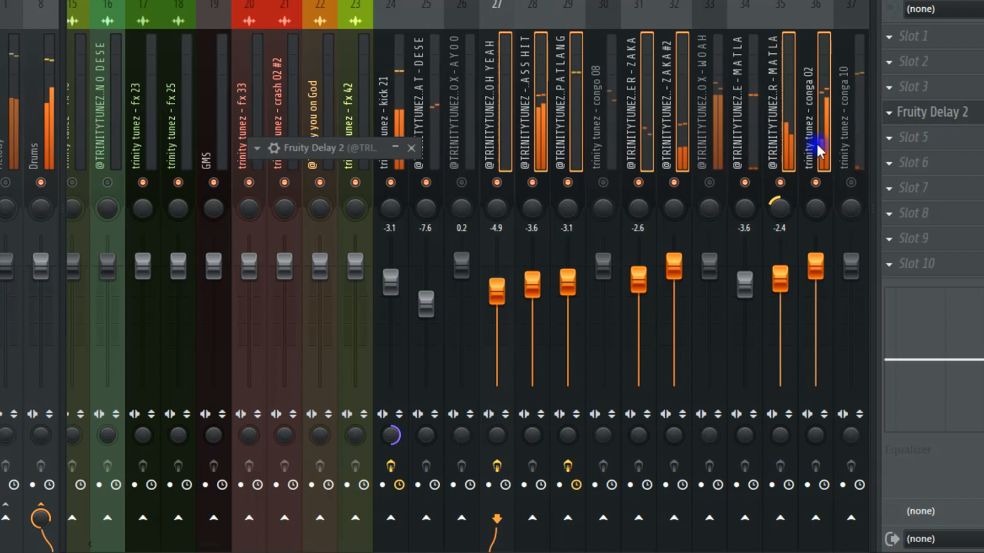
{"action": "key", "text": "alt+Left"}
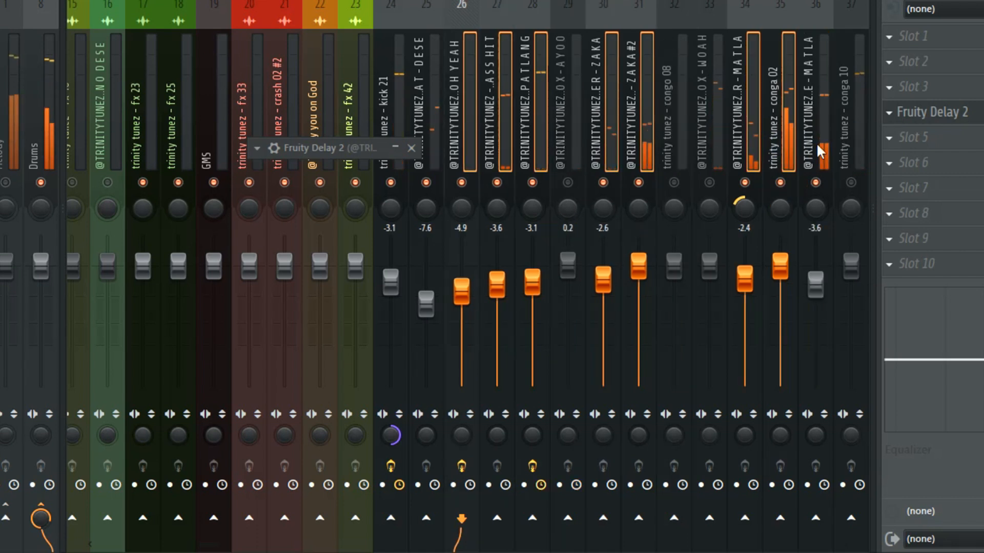
- Select the muted tracks on inserts 29, 32 and 33 together and move them five positions away from the kick
{"action": "left_click", "coordinate": [565, 131]}
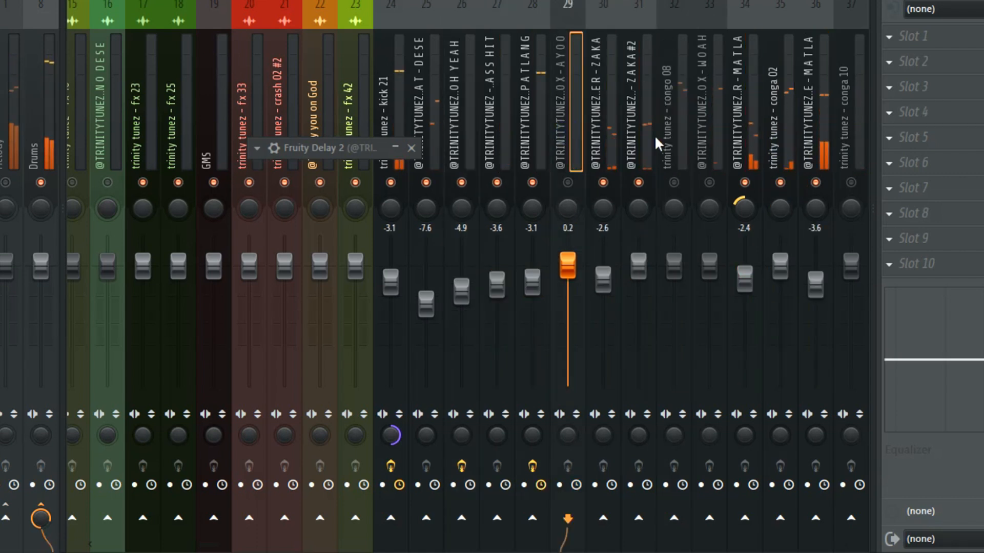
{"action": "left_click", "coordinate": [665, 148]}
{"action": "key", "text": "F2"}
{"action": "left_click", "coordinate": [734, 122]}
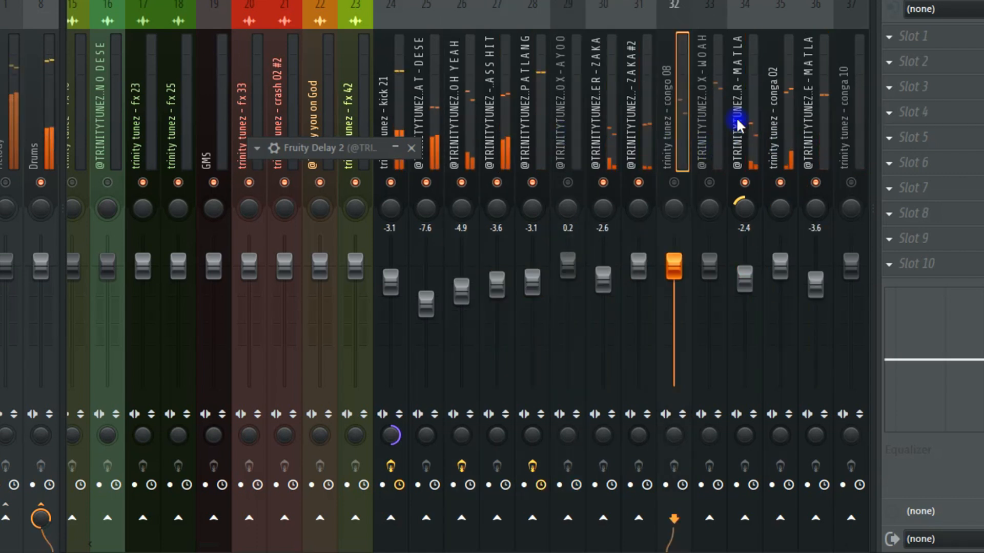
{"action": "left_click", "coordinate": [718, 148], "text": "ctrl"}
{"action": "left_click", "coordinate": [576, 154], "text": "ctrl"}
{"action": "left_click", "coordinate": [669, 154], "text": "ctrl"}
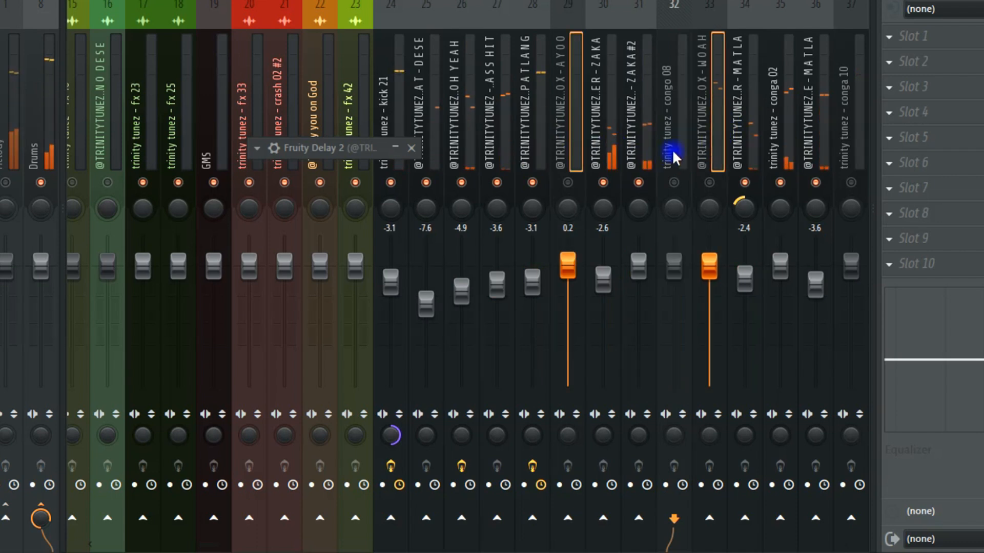
{"action": "left_click", "coordinate": [675, 156], "text": "ctrl"}
{"action": "key", "text": "alt+Right"}
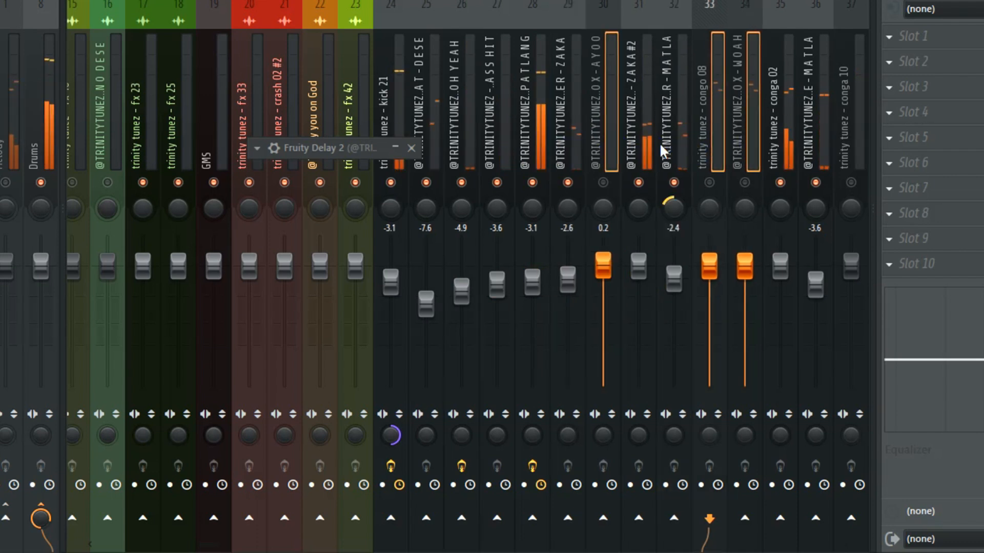
{"action": "key", "text": "alt+Right"}
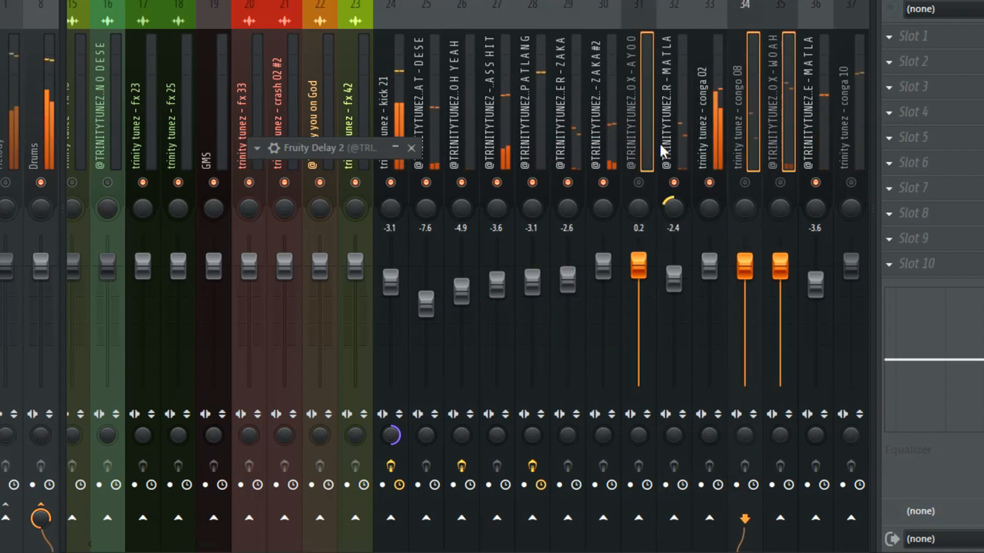
{"action": "key", "text": "alt+Right"}
{"action": "key", "text": "alt+Right"}
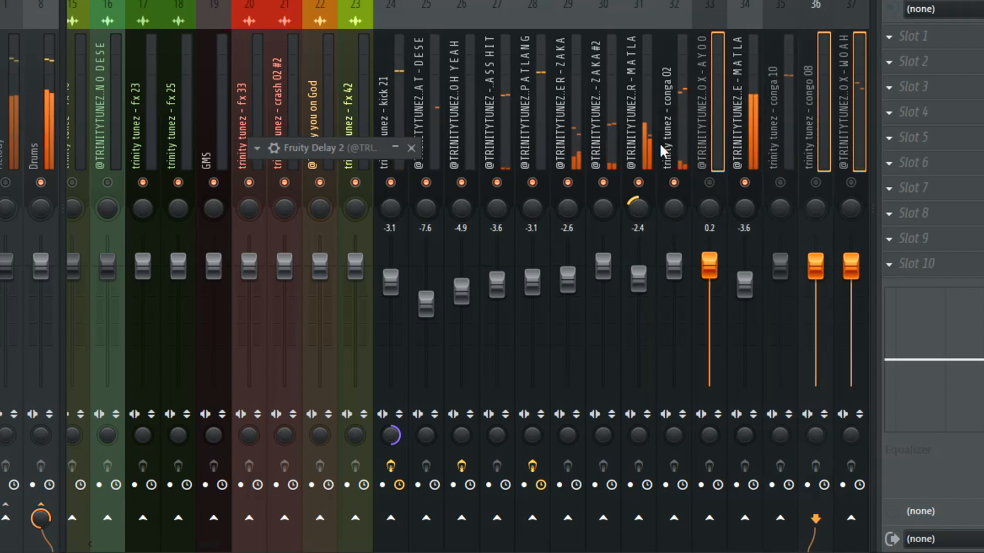
{"action": "key", "text": "alt+Right"}
- Select the drill, bongo 04, ZAKA #3 and bongo 02 tracks on inserts 39 to 42 and move them to inserts 35 to 38
{"action": "left_click_drag", "start_coordinate": [743, 82], "coordinate": [758, 117]}
{"action": "left_click", "coordinate": [852, 122], "text": "ctrl"}
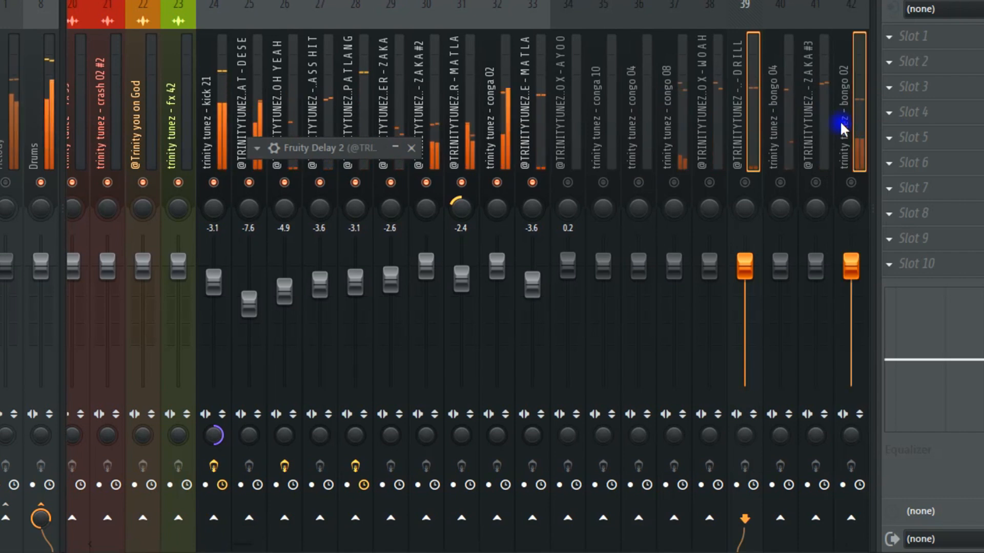
{"action": "left_click", "coordinate": [801, 128], "text": "ctrl"}
{"action": "left_click", "coordinate": [801, 128], "text": "ctrl"}
{"action": "left_click_drag", "start_coordinate": [781, 131], "coordinate": [843, 132]}
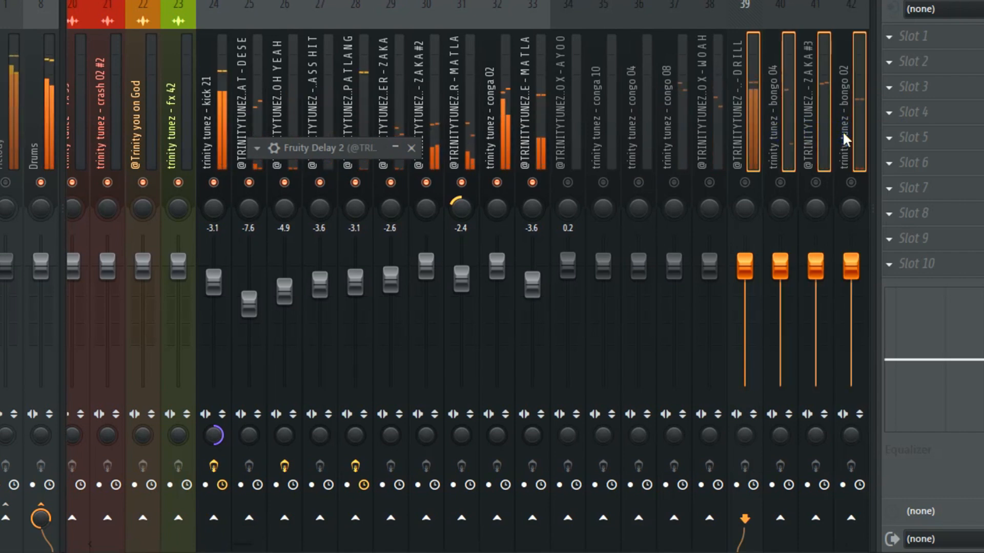
{"action": "scroll", "coordinate": [843, 131], "scroll_direction": "up", "scroll_amount": 5}
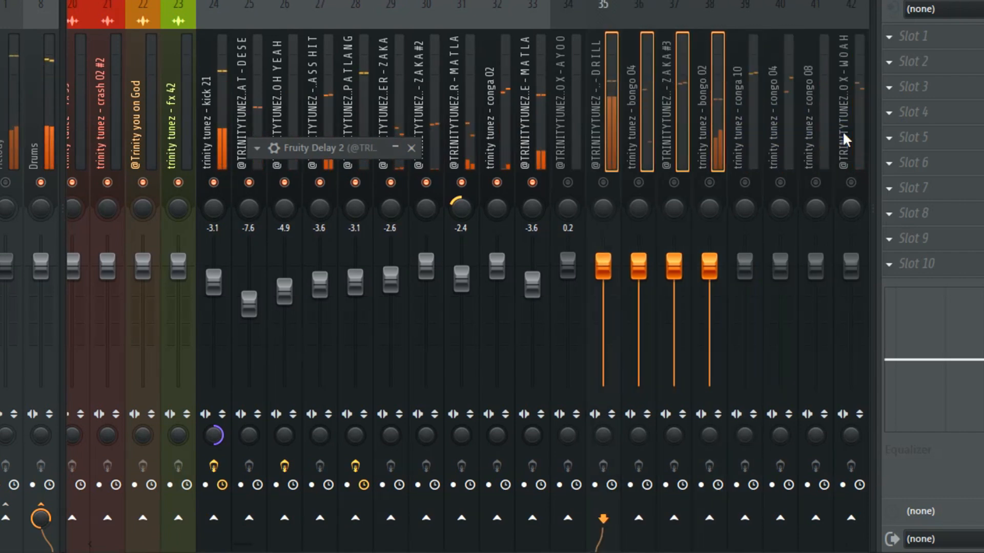
- Enable the drill track on insert 34, lower its fader, and enable the bongo 04 track on insert 35
{"action": "left_click", "coordinate": [567, 184]}
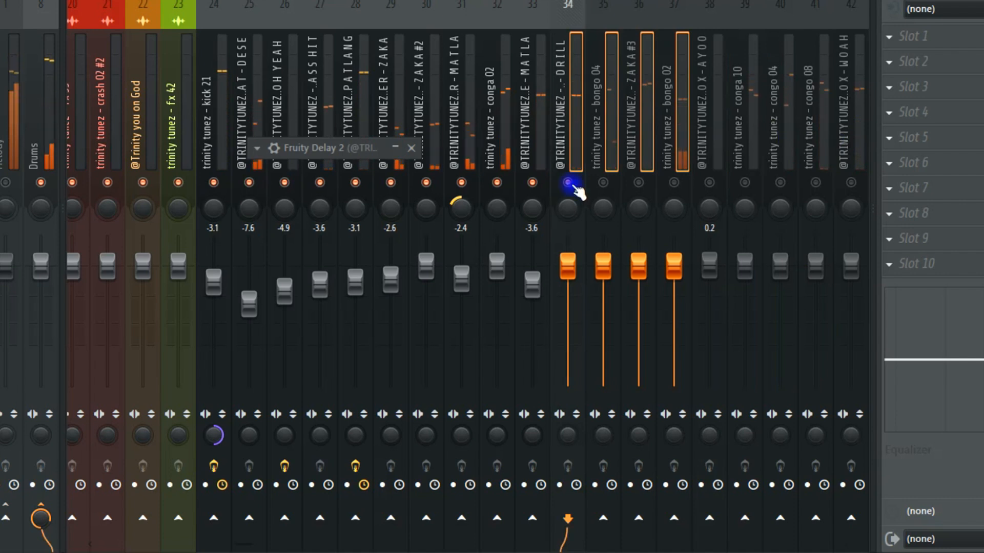
{"action": "left_click", "coordinate": [660, 128]}
{"action": "left_click_drag", "start_coordinate": [568, 266], "coordinate": [580, 296]}
{"action": "left_click", "coordinate": [600, 182]}
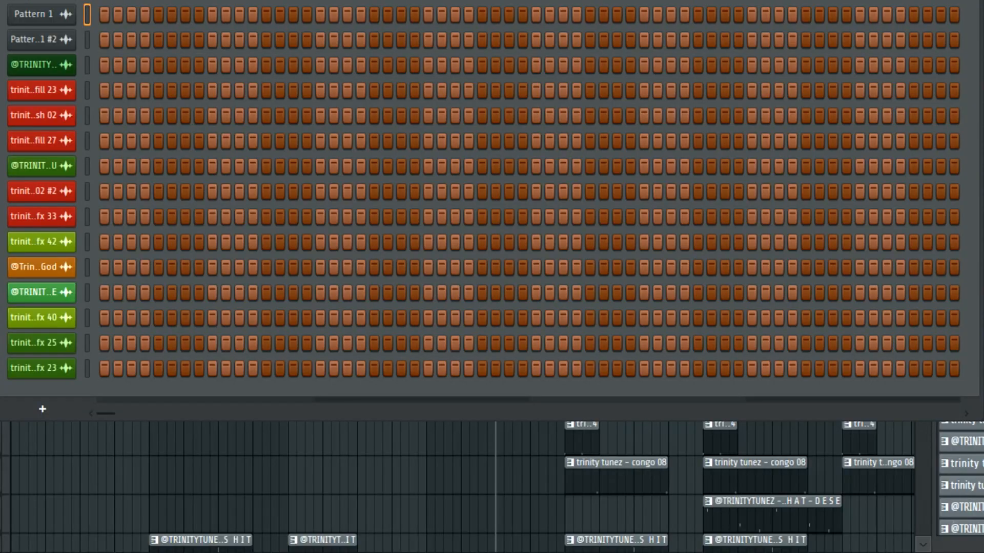
- Select the ululation track on insert 14 and play the arrangement from the orange vocal tag clips just before bar 17
{"action": "key", "text": "Page_Down"}
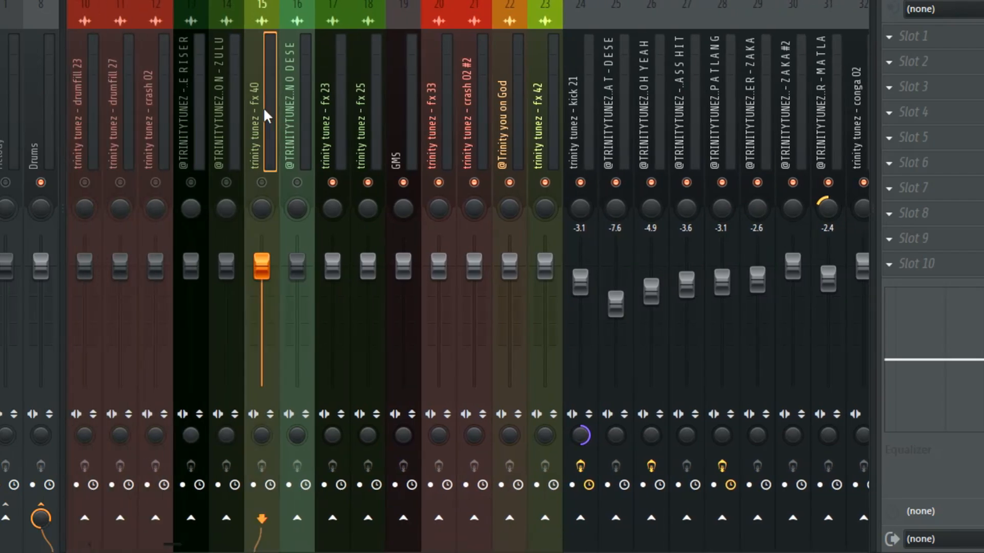
{"action": "left_click", "coordinate": [218, 127]}
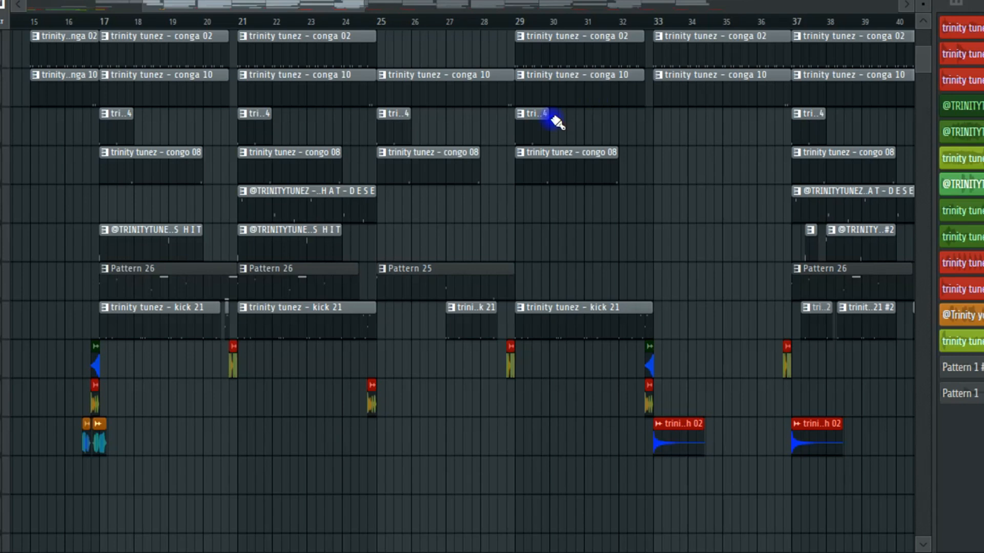
{"action": "left_click", "coordinate": [93, 22]}
{"action": "left_click", "coordinate": [83, 23]}
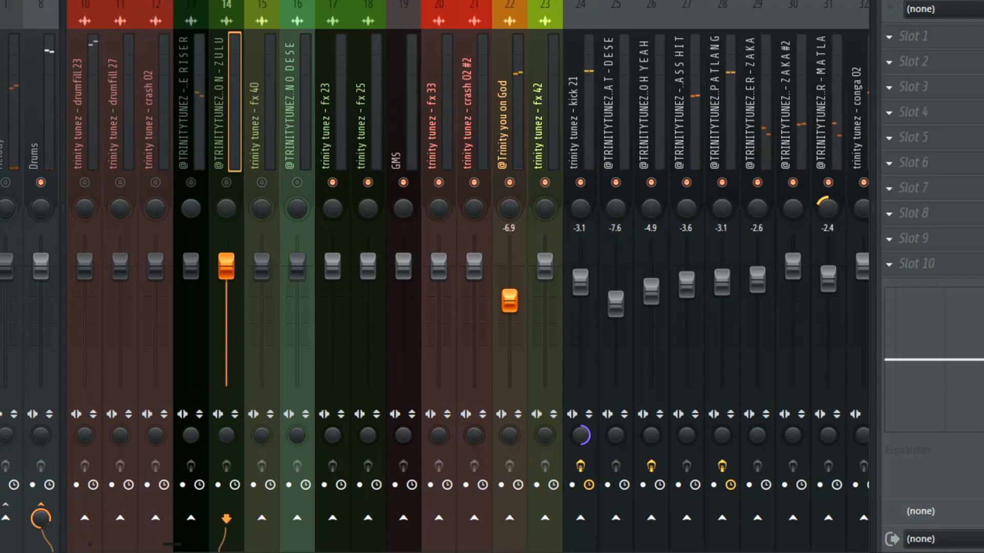
- Add Fruity Parametric EQ 2 to slot 4 of the ululation track on insert 14 and load its Tag preset
{"action": "left_click", "coordinate": [894, 123]}
{"action": "mouse_move", "coordinate": [704, 90]}
{"action": "left_click", "coordinate": [648, 170]}
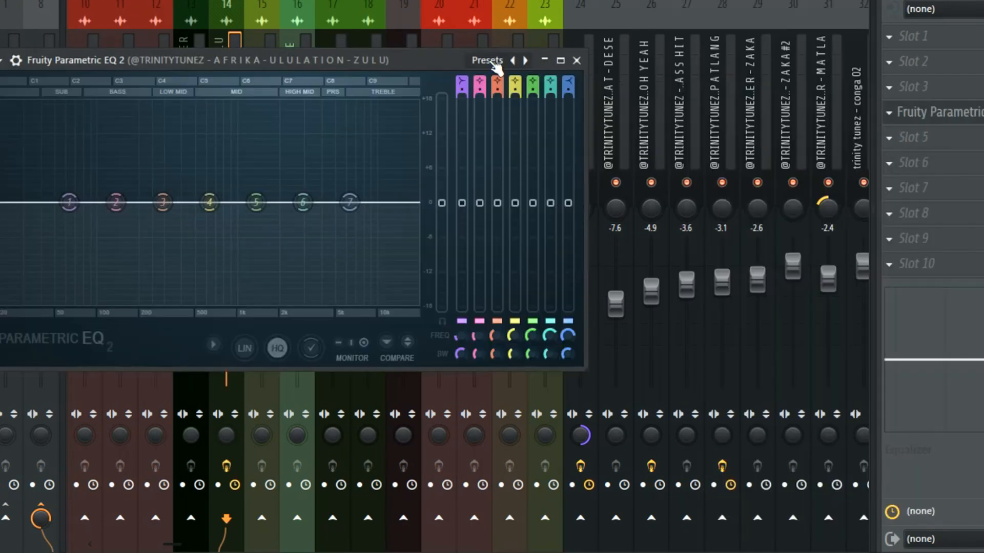
{"action": "left_click", "coordinate": [495, 61]}
{"action": "left_click", "coordinate": [512, 309]}
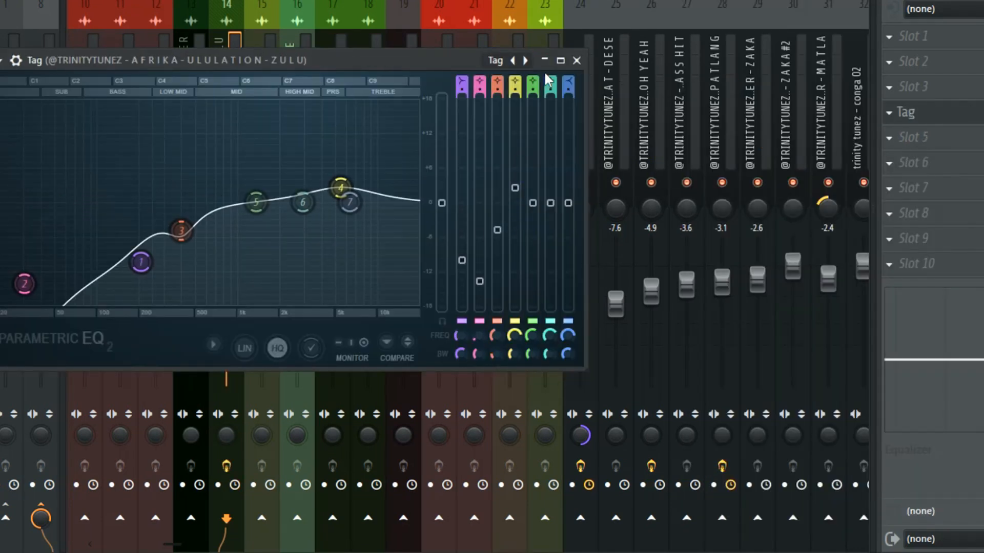
{"action": "left_click", "coordinate": [577, 61]}
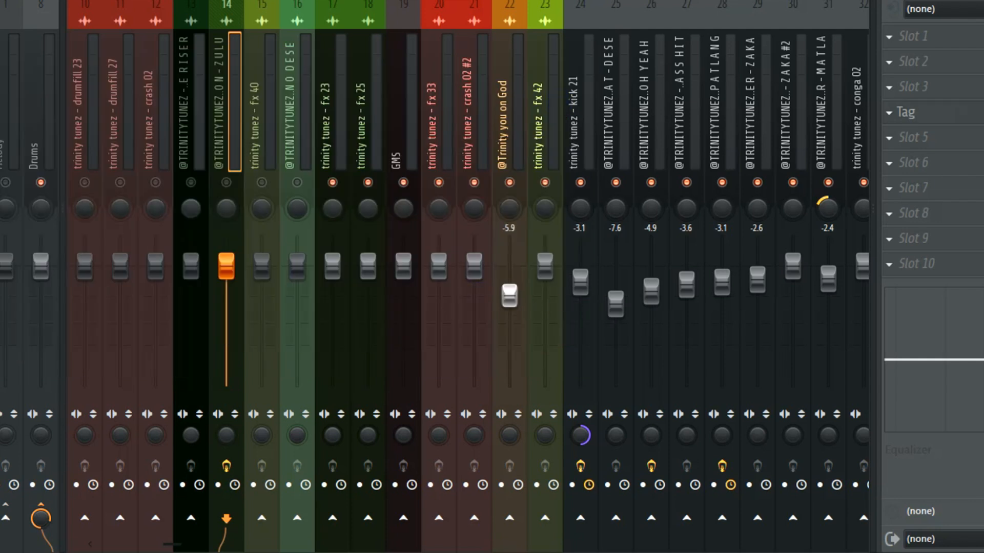
{"action": "left_click", "coordinate": [966, 132]}
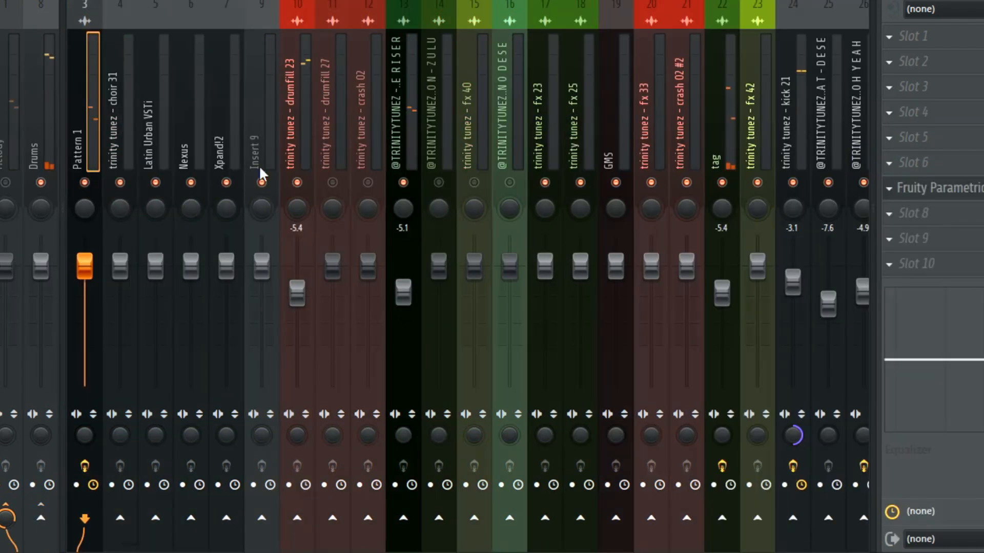
- Add Fruity Parametric EQ 2 to slot 4 of drumfill 23 on insert 10 and cut its low frequencies with bands 1 and 2
{"action": "left_click", "coordinate": [303, 123]}
{"action": "left_click", "coordinate": [891, 118]}
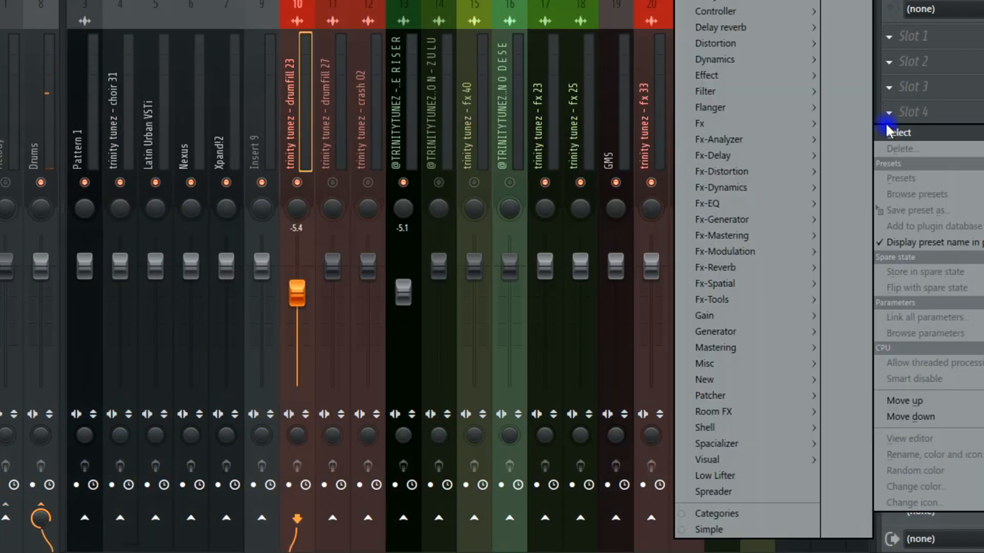
{"action": "mouse_move", "coordinate": [712, 91]}
{"action": "left_click", "coordinate": [637, 172]}
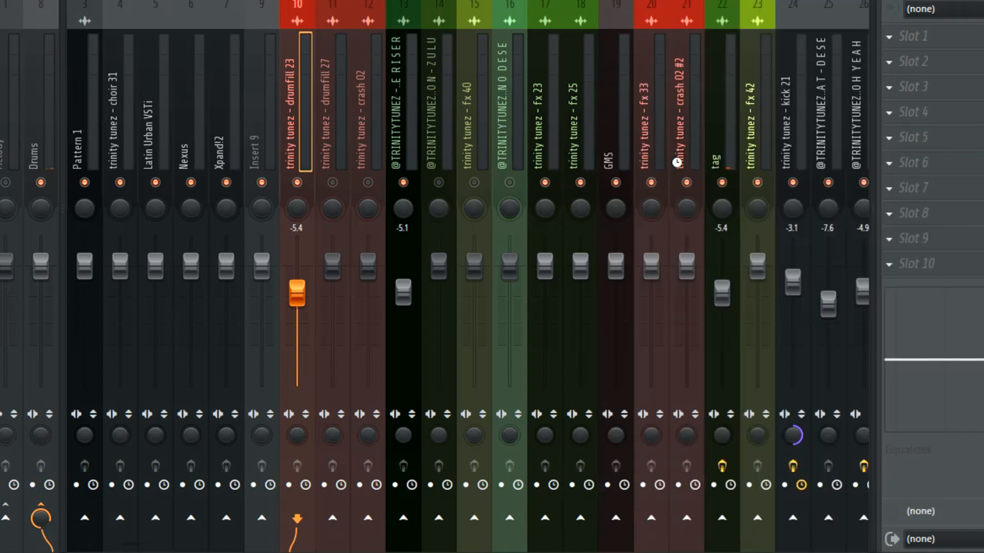
{"action": "left_click_drag", "start_coordinate": [3, 159], "coordinate": [51, 224]}
{"action": "left_click_drag", "start_coordinate": [73, 159], "coordinate": [36, 188]}
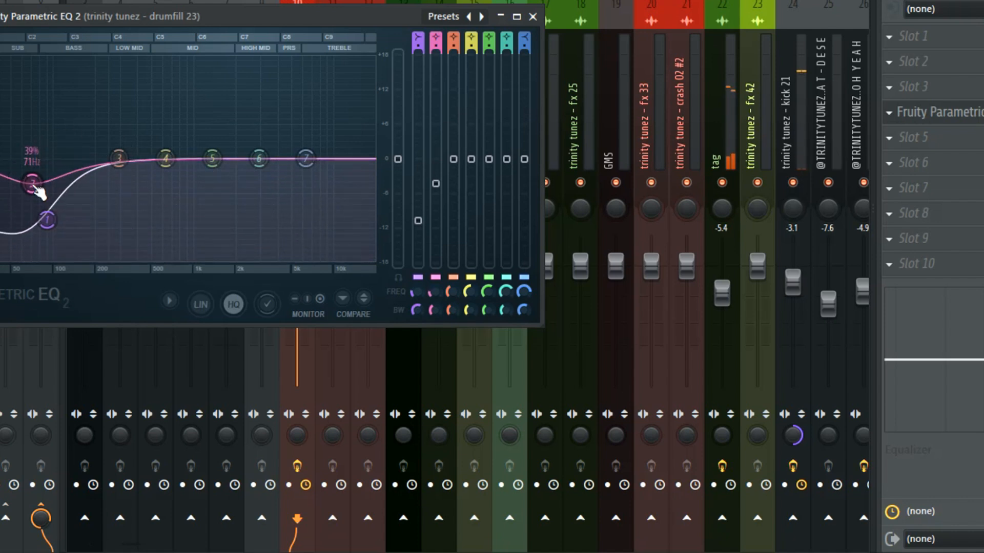
{"action": "left_click", "coordinate": [532, 16]}
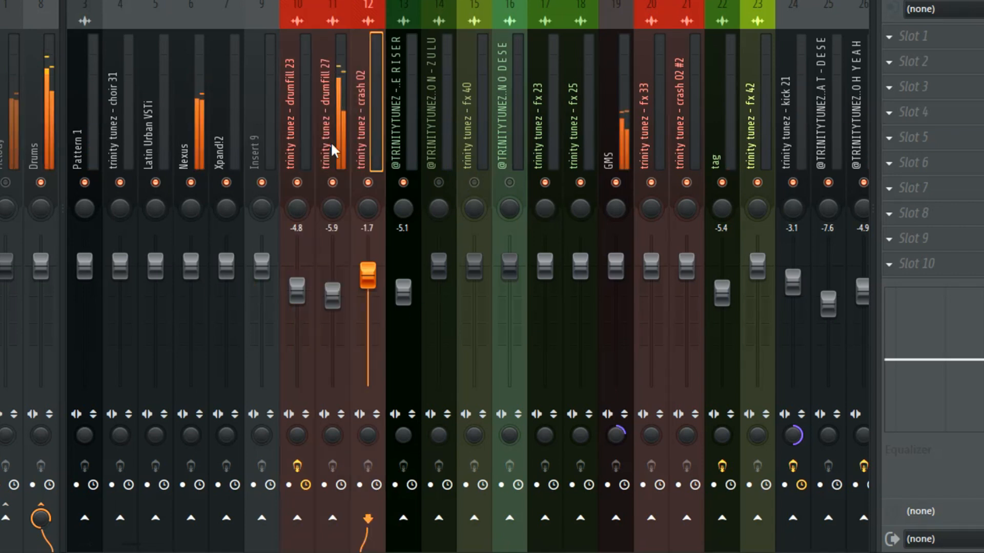
- Select the drumfill 23, drumfill 27 and crash 02 tracks on inserts 10 to 12 together and move them to inserts 16 to 18
{"action": "left_click", "coordinate": [311, 147]}
{"action": "left_click", "coordinate": [328, 145], "text": "ctrl+shift"}
{"action": "left_click", "coordinate": [346, 147], "text": "ctrl+shift"}
{"action": "left_click", "coordinate": [358, 152], "text": "ctrl"}
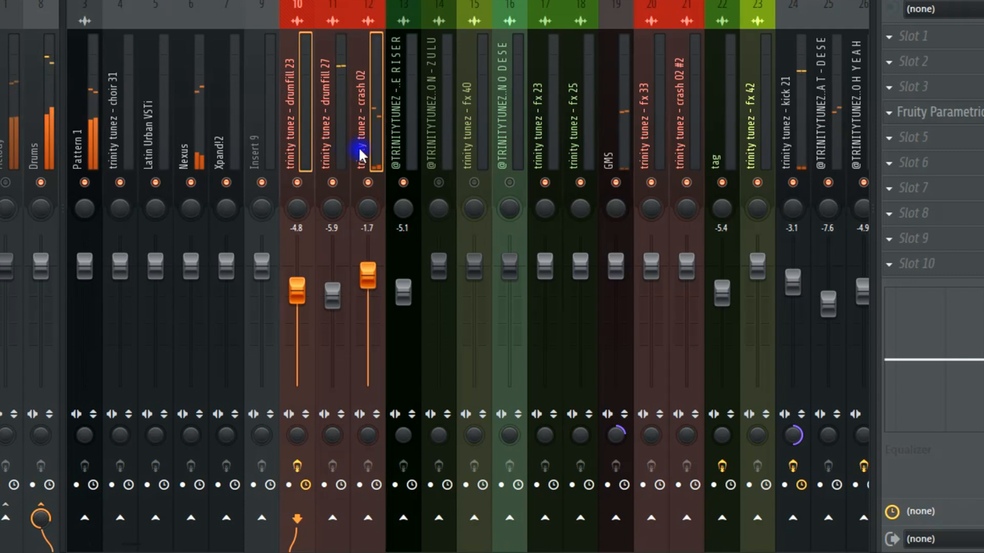
{"action": "left_click", "coordinate": [327, 148], "text": "ctrl"}
{"action": "left_click", "coordinate": [379, 145], "text": "ctrl"}
{"action": "left_click", "coordinate": [377, 146], "text": "ctrl"}
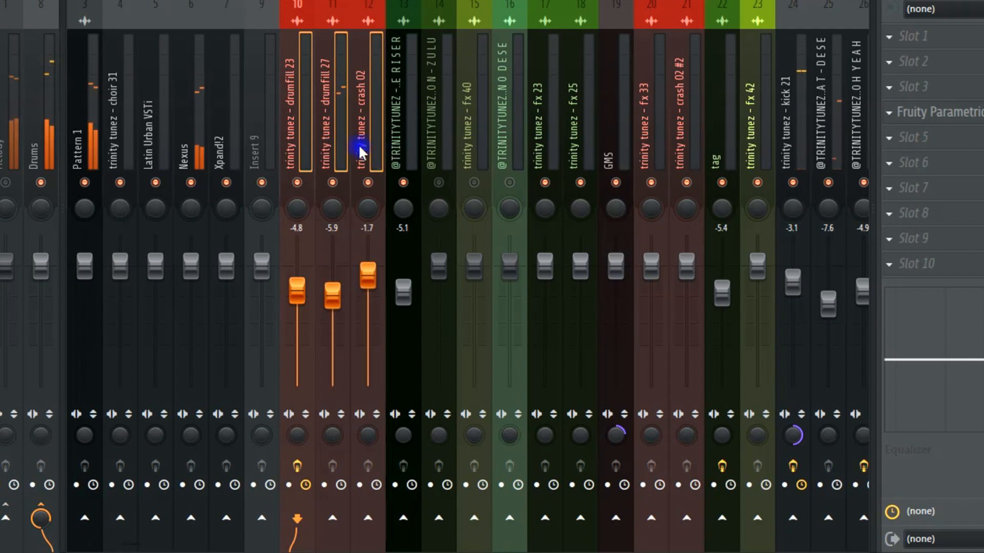
{"action": "scroll", "coordinate": [361, 151], "scroll_direction": "down", "scroll_amount": 6}
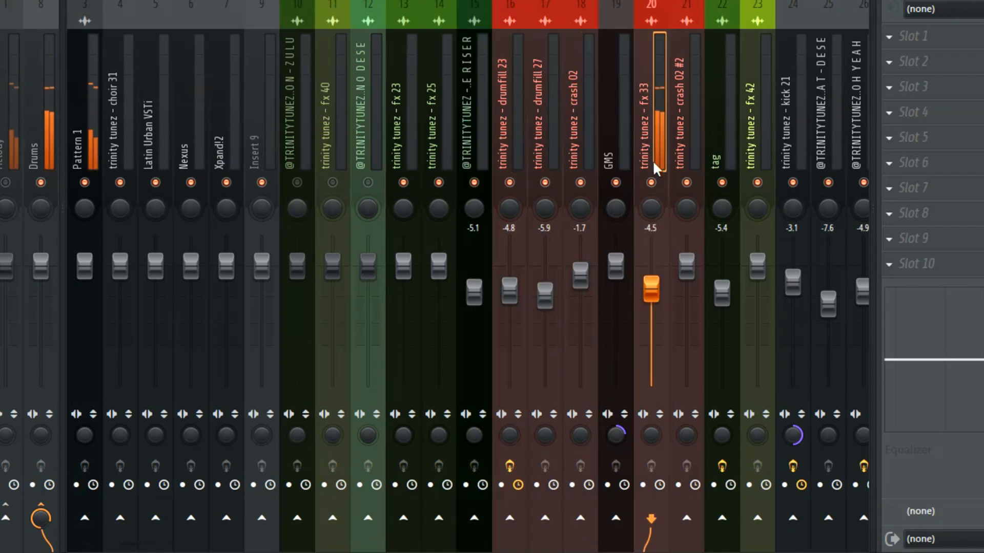
- Add Fruity Delay 2 to slot 4 of the fx 33 track on insert 20
{"action": "left_click", "coordinate": [967, 134]}
{"action": "mouse_move", "coordinate": [743, 27]}
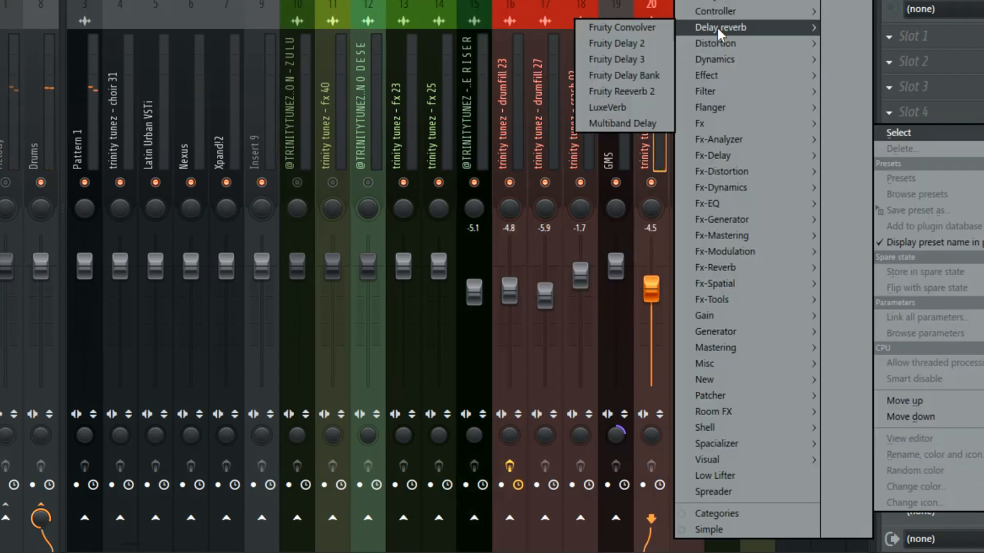
{"action": "left_click", "coordinate": [615, 43]}
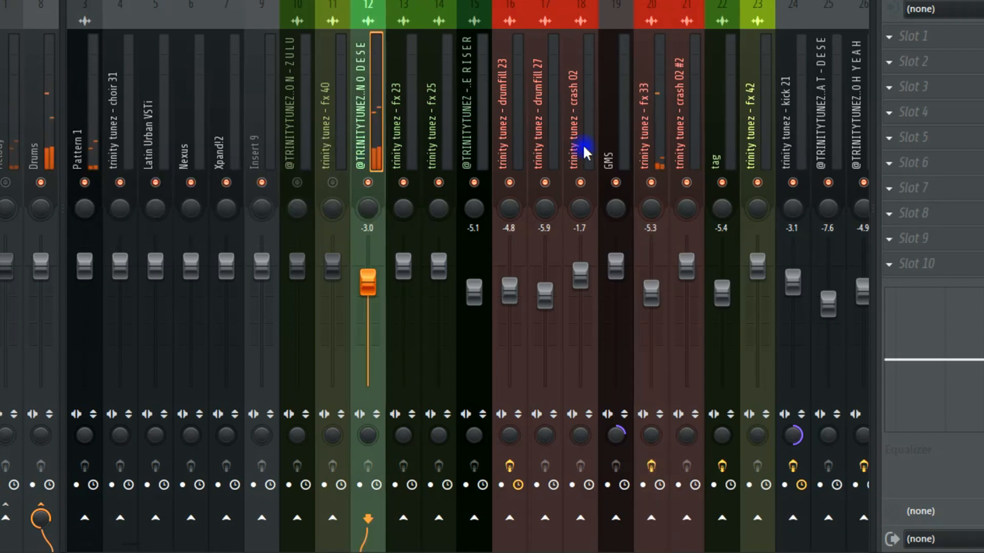
- Add Fruity Delay 2 to slot 5 of the track on insert 12 and set its fader to -3.2
{"action": "left_click", "coordinate": [901, 137]}
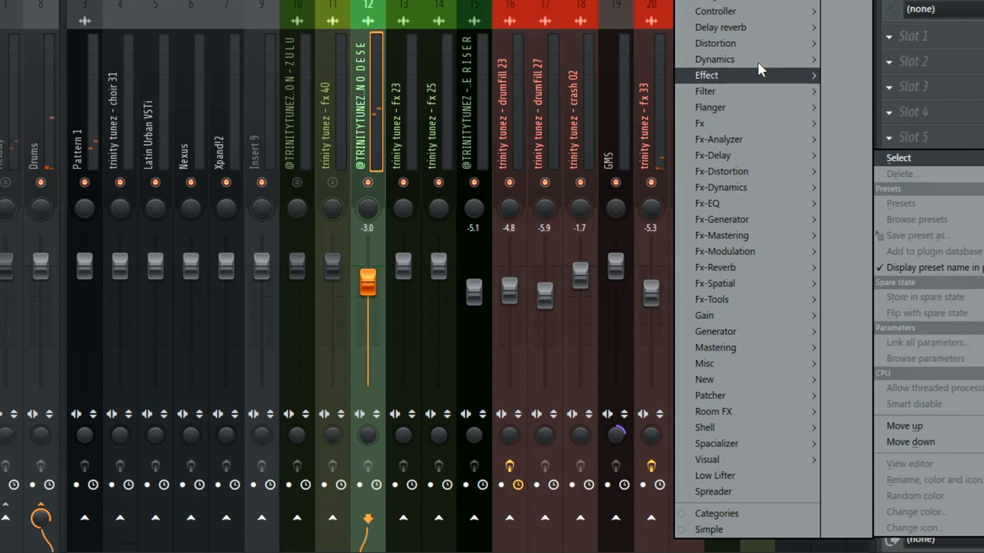
{"action": "mouse_move", "coordinate": [740, 33]}
{"action": "left_click", "coordinate": [622, 40]}
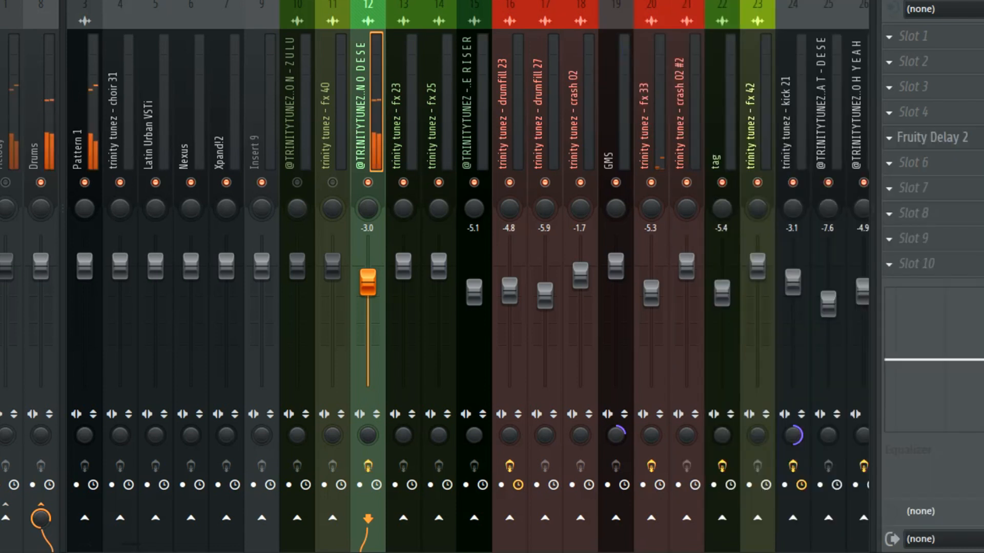
{"action": "left_click_drag", "start_coordinate": [373, 293], "coordinate": [373, 297]}
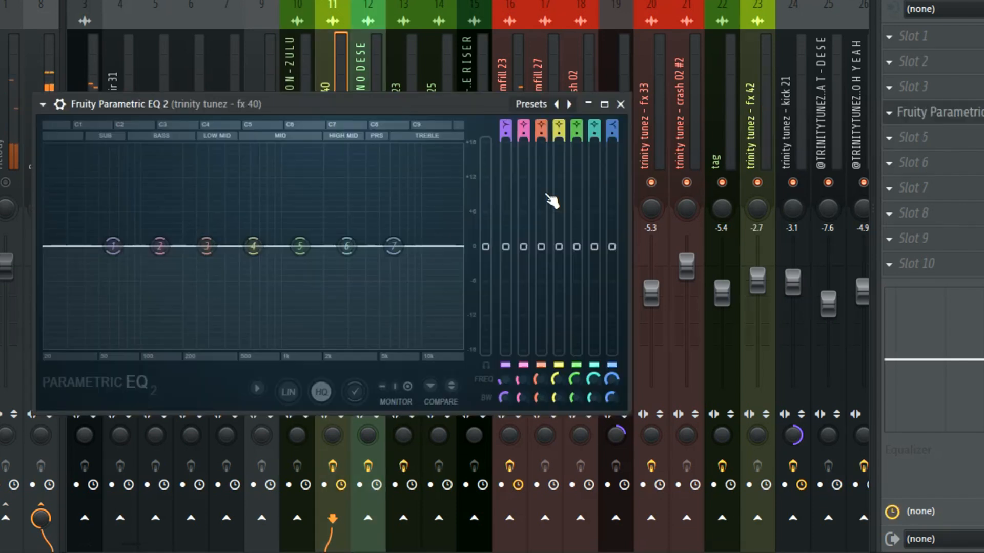
- Roll off the low frequencies of fx 40 on insert 11 with bands 1 and 2 of its Fruity Parametric EQ 2
{"action": "left_click_drag", "start_coordinate": [159, 247], "coordinate": [134, 291]}
{"action": "left_click_drag", "start_coordinate": [113, 247], "coordinate": [158, 347]}
{"action": "scroll", "coordinate": [133, 298], "scroll_direction": "down", "scroll_amount": 2}
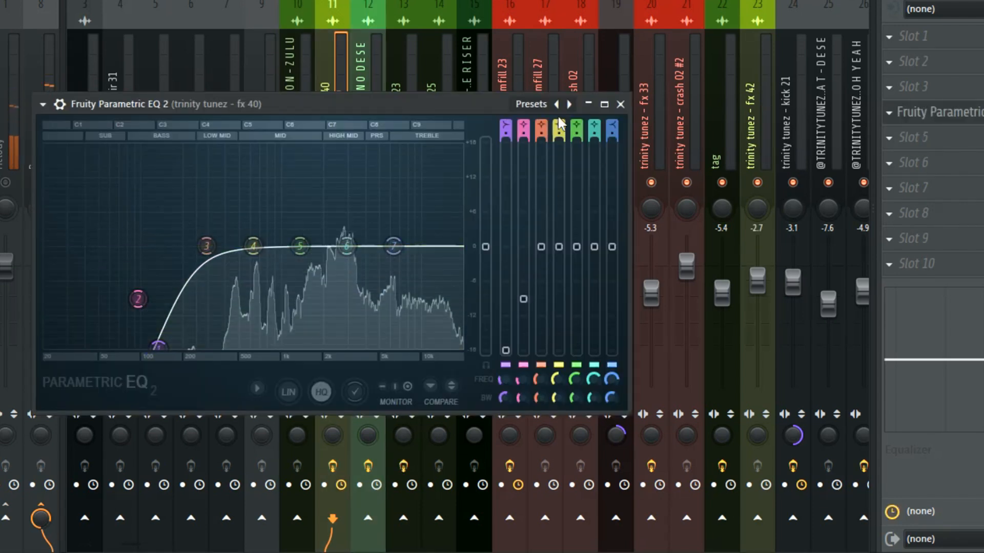
{"action": "left_click", "coordinate": [621, 104]}
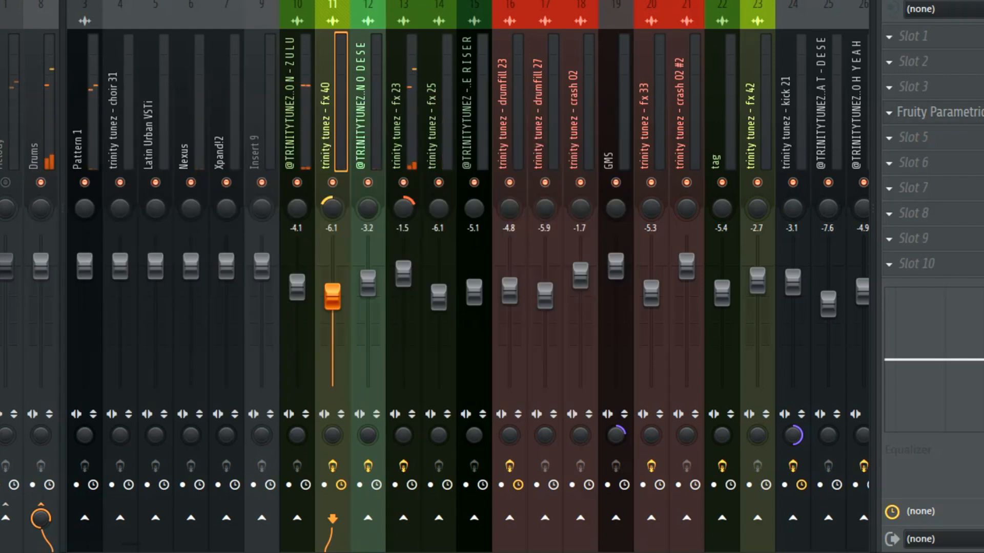
{"action": "right_click", "coordinate": [4, 266]}
{"action": "left_click", "coordinate": [78, 264]}
{"action": "left_click_drag", "start_coordinate": [313, 87], "coordinate": [422, 94]}
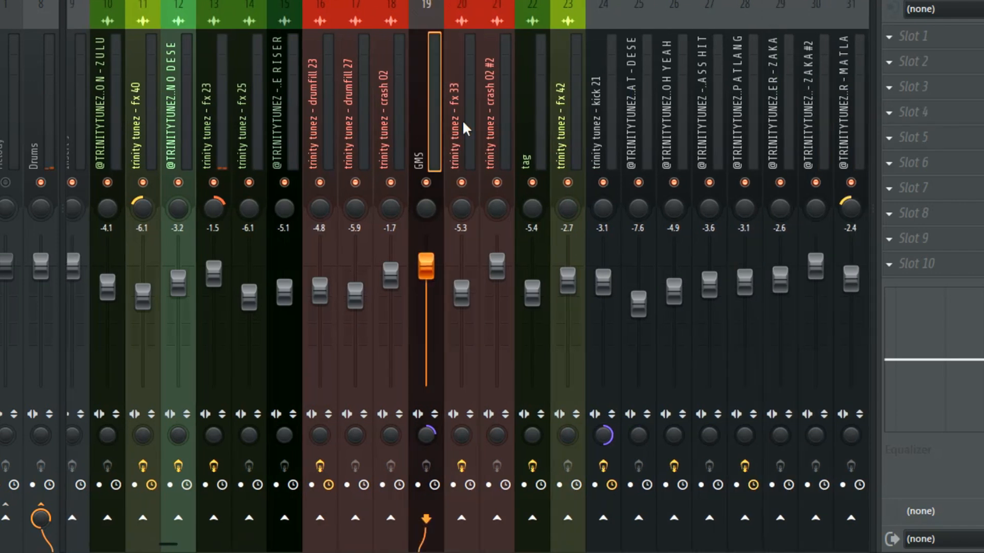
{"action": "left_click", "coordinate": [499, 129]}
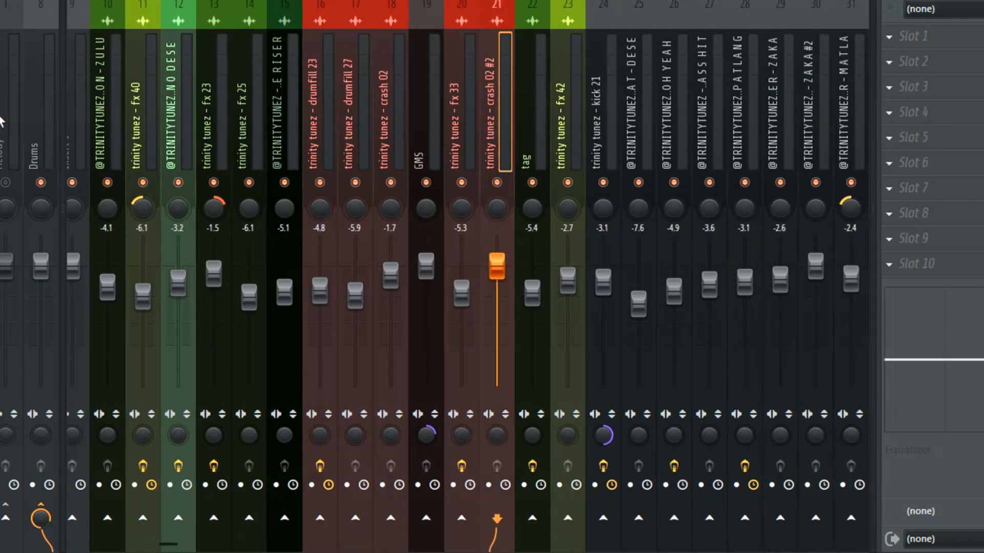
- Add Ghz Vulf Compressor 3 to slot 5 of the Drums bus
{"action": "left_click", "coordinate": [48, 162]}
{"action": "left_click", "coordinate": [944, 141]}
{"action": "mouse_move", "coordinate": [901, 158]}
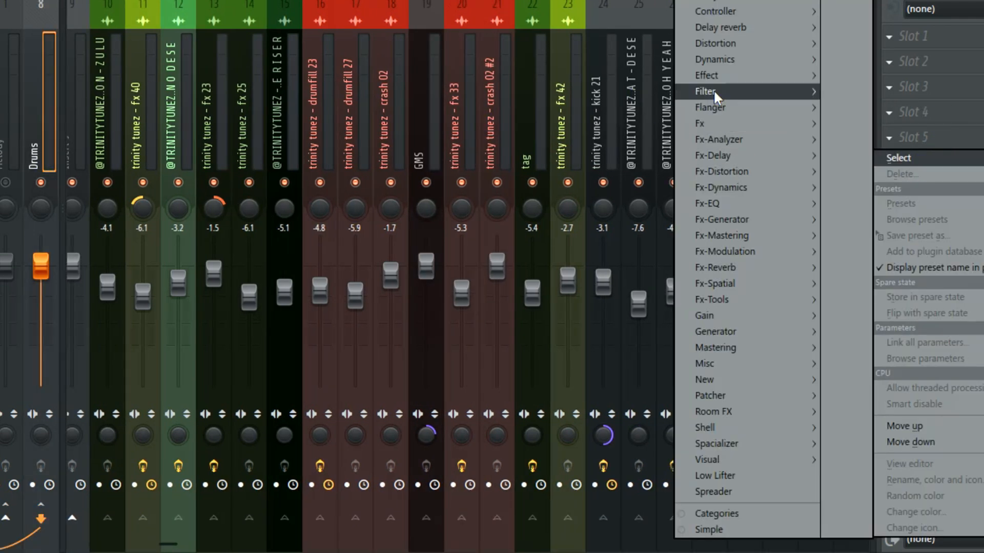
{"action": "mouse_move", "coordinate": [730, 0]}
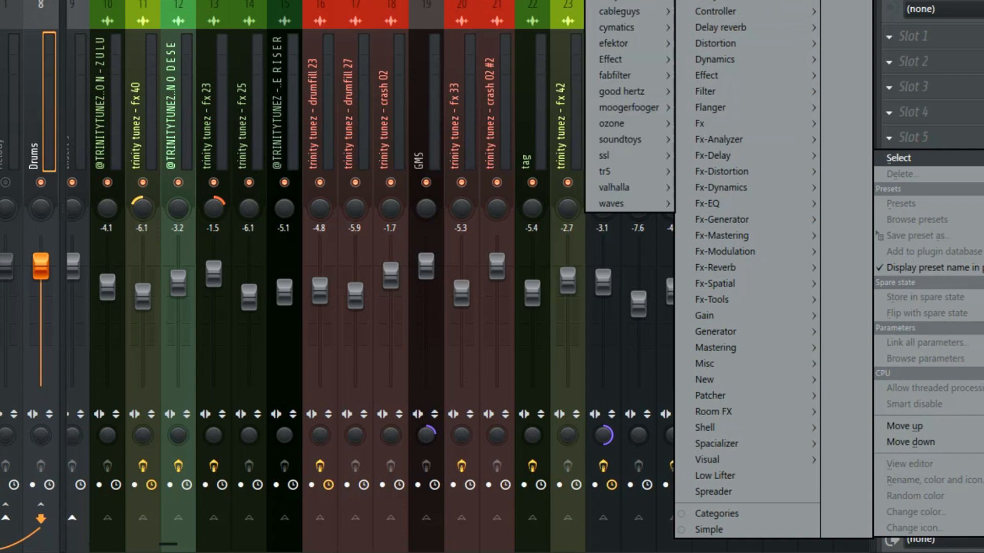
{"action": "mouse_move", "coordinate": [637, 94]}
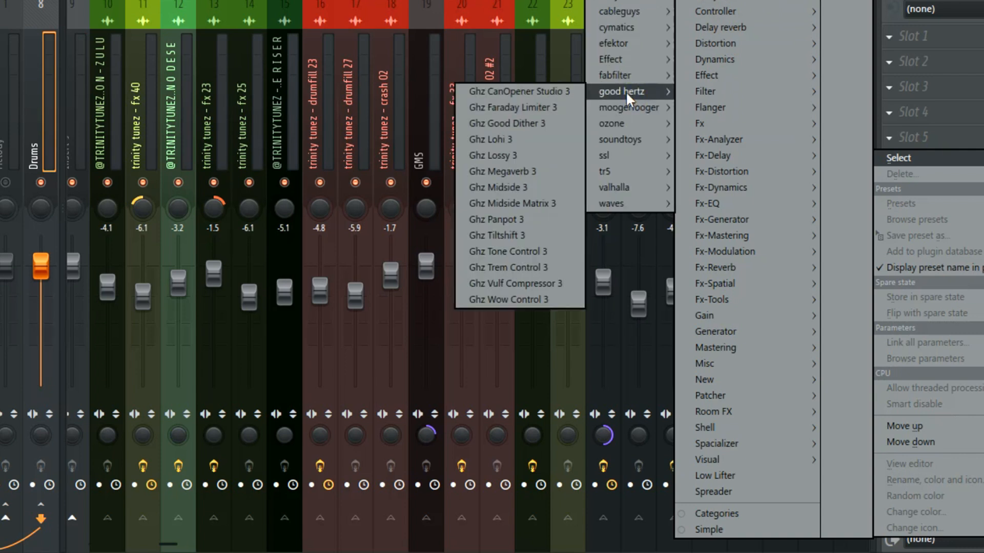
{"action": "left_click", "coordinate": [510, 283]}
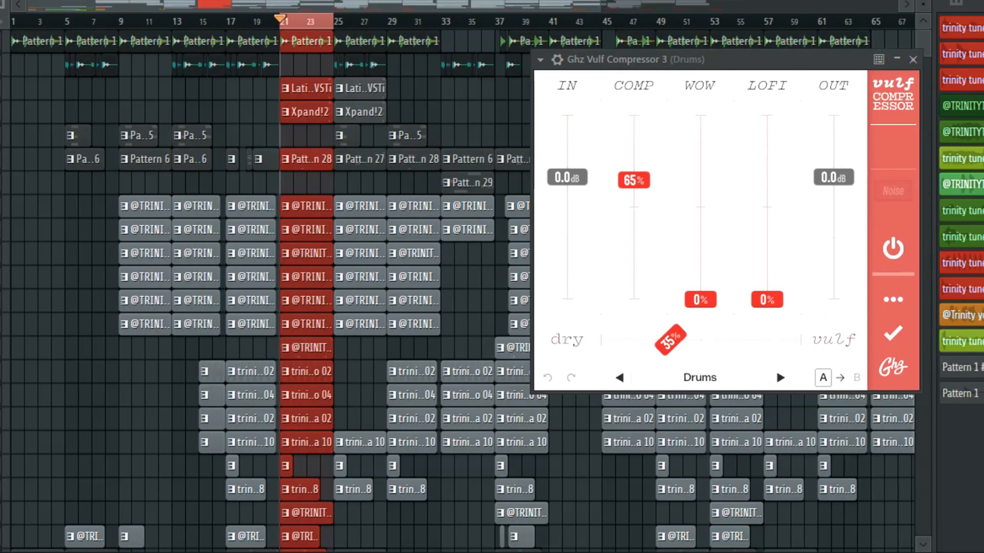
- Play the selected section with the compressor window moved aside over the mixer, and raise the kick 21 fader on insert 24 to -1.1
{"action": "key", "text": "space"}
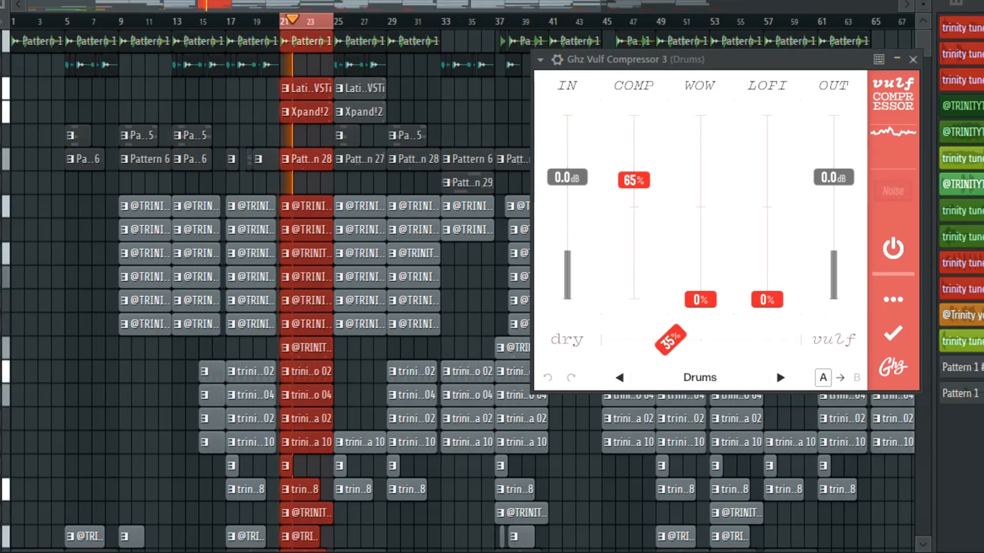
{"action": "key", "text": "F9"}
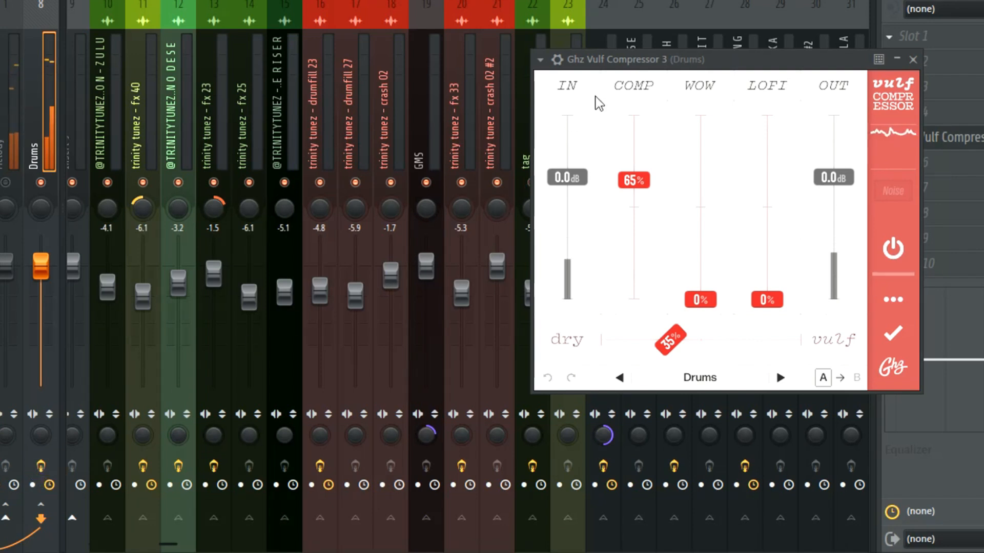
{"action": "left_click_drag", "start_coordinate": [640, 63], "coordinate": [715, 75]}
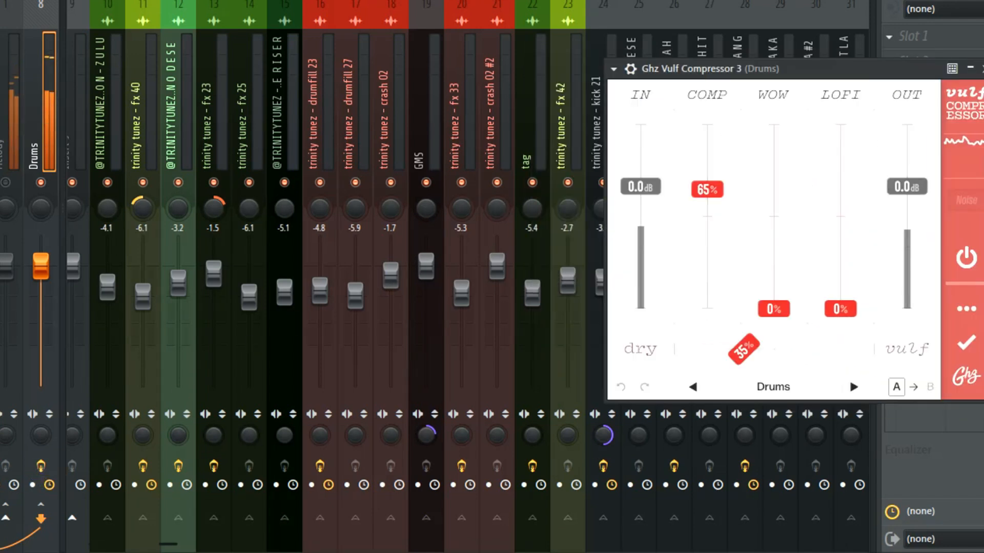
{"action": "left_click_drag", "start_coordinate": [673, 10], "coordinate": [819, 20]}
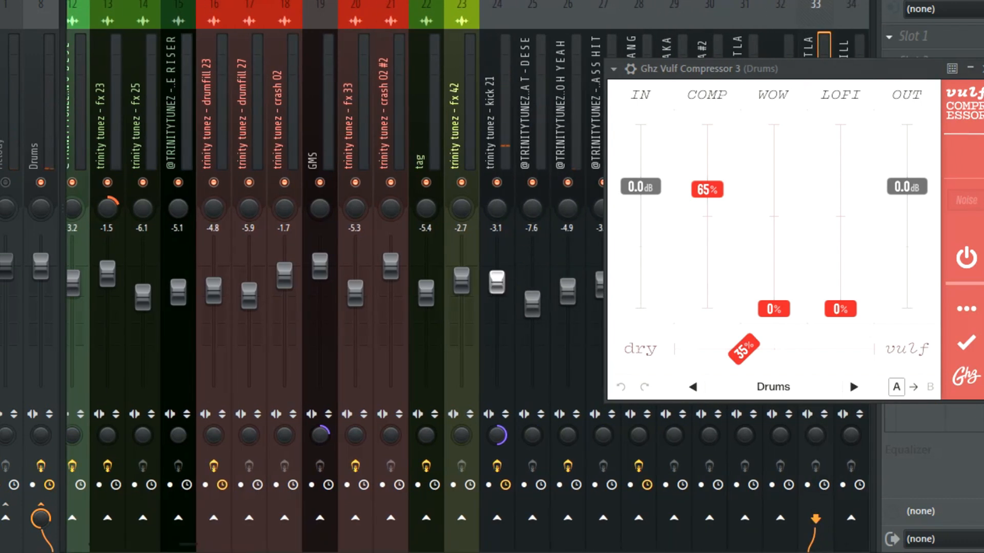
{"action": "left_click_drag", "start_coordinate": [497, 278], "coordinate": [497, 272]}
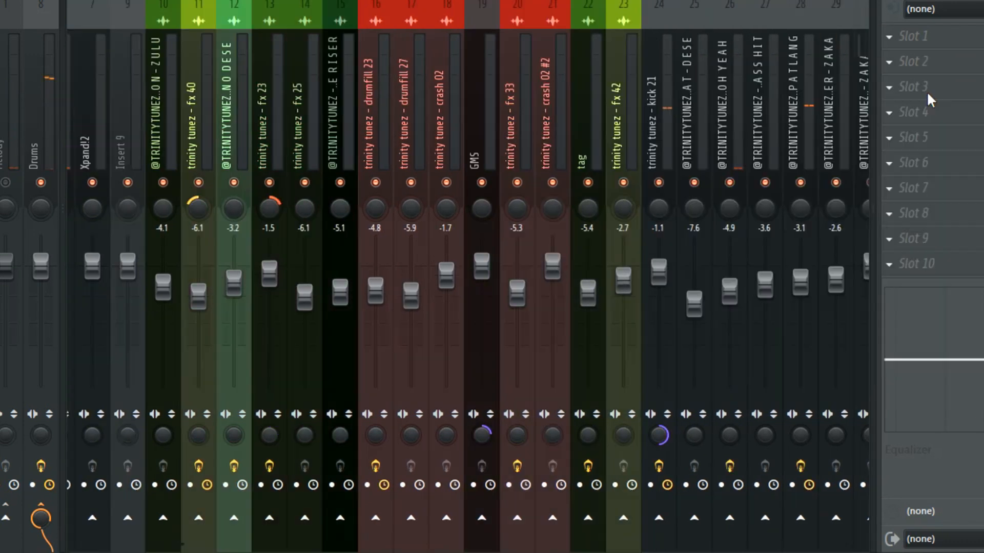
- Add Fruity Parametric EQ 2 to slot 4 of the Drums bus and move its window clear of the effect slots
{"action": "left_click_drag", "start_coordinate": [926, 91], "coordinate": [629, 108]}
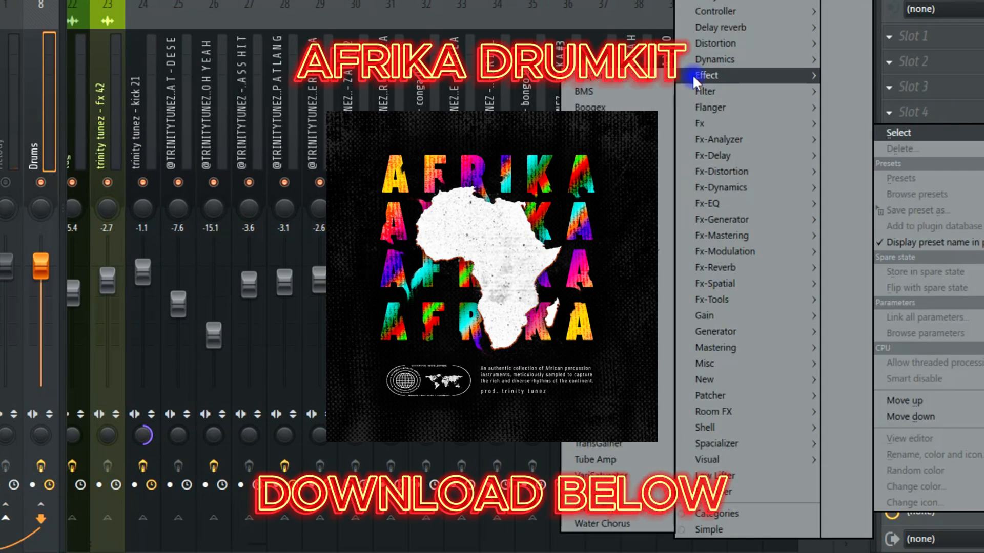
{"action": "mouse_move", "coordinate": [695, 89]}
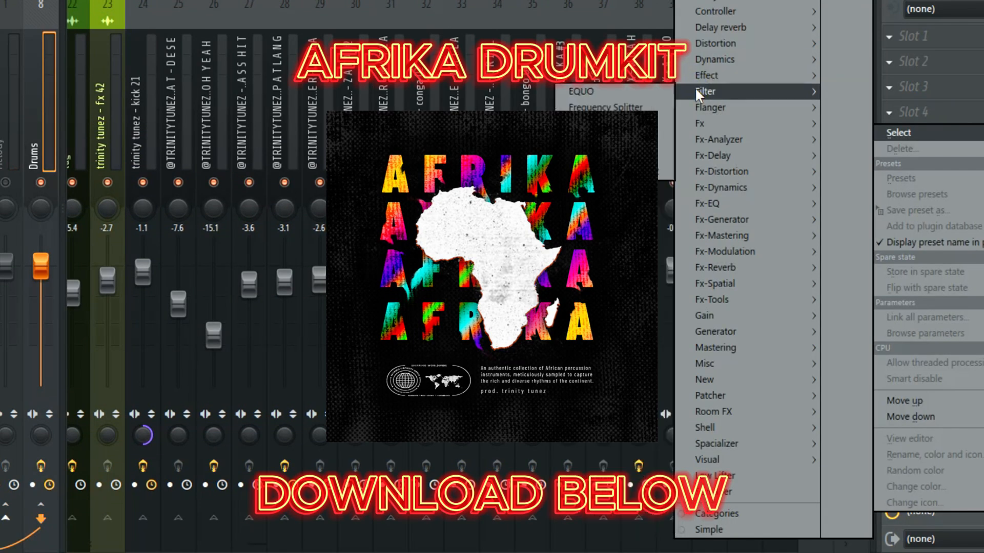
{"action": "left_click", "coordinate": [669, 163]}
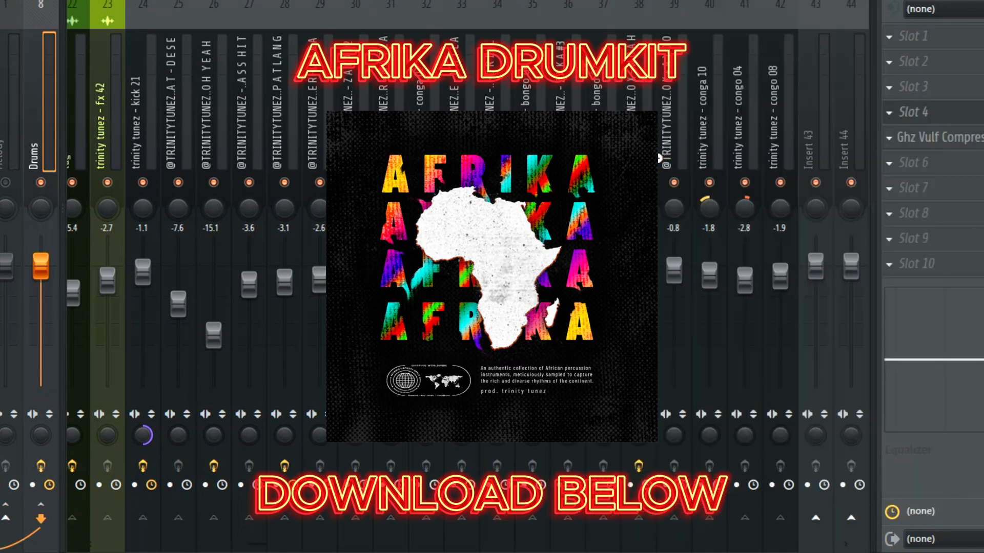
{"action": "left_click_drag", "start_coordinate": [381, 109], "coordinate": [640, 95]}
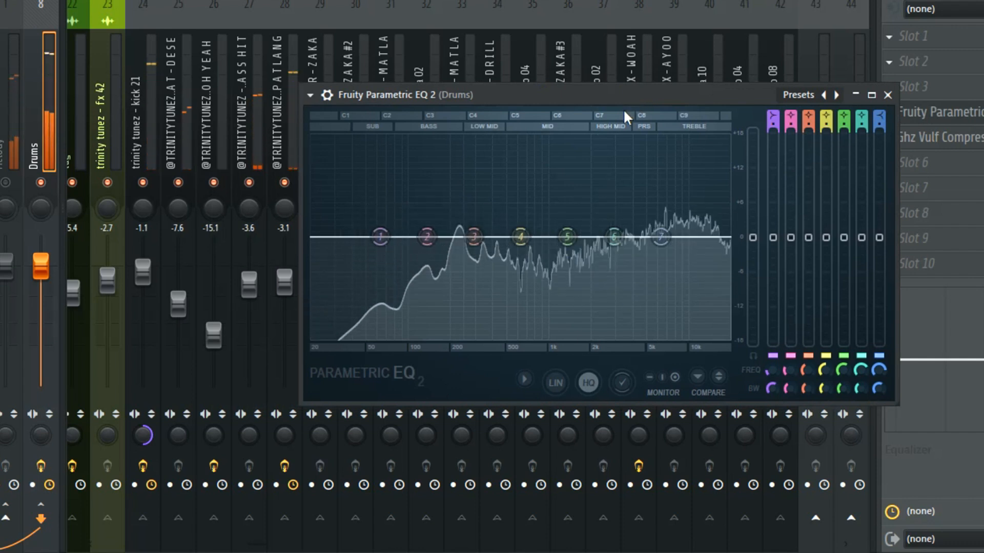
- Shape band 6 of the Drums bus EQ into a slight, narrow cut at about 590 Hz with 14% bandwidth
{"action": "left_click_drag", "start_coordinate": [613, 237], "coordinate": [619, 212]}
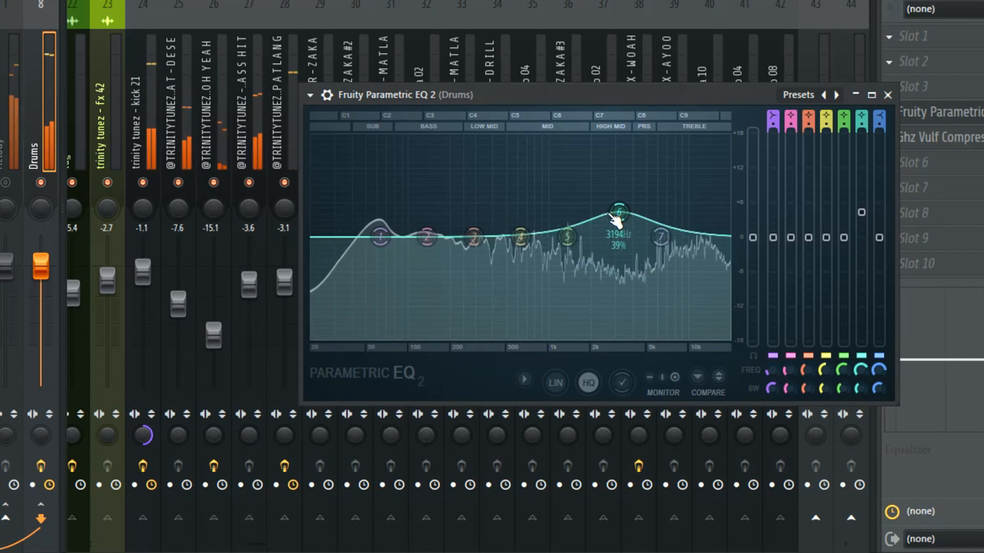
{"action": "left_click_drag", "start_coordinate": [619, 212], "coordinate": [518, 255]}
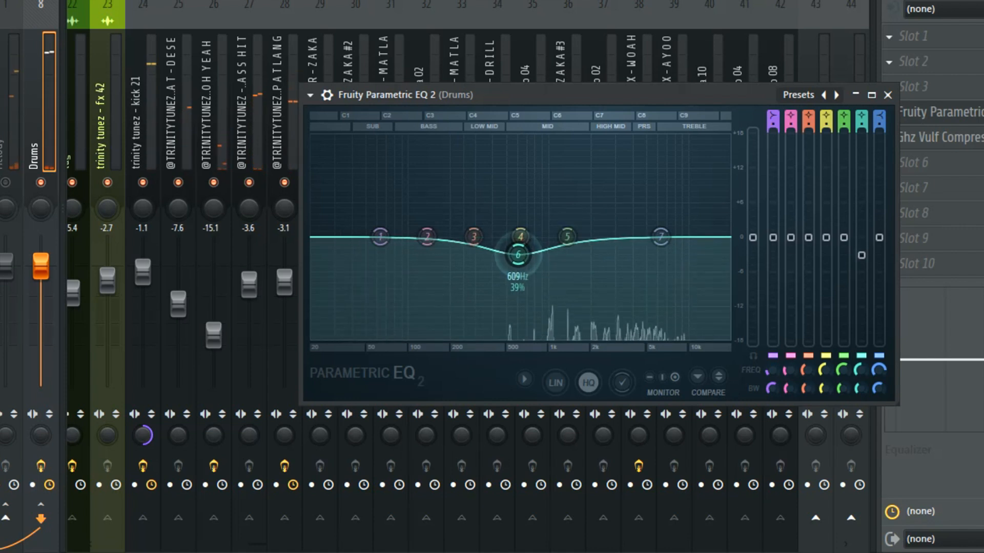
{"action": "scroll", "coordinate": [519, 255], "scroll_direction": "down", "scroll_amount": 4}
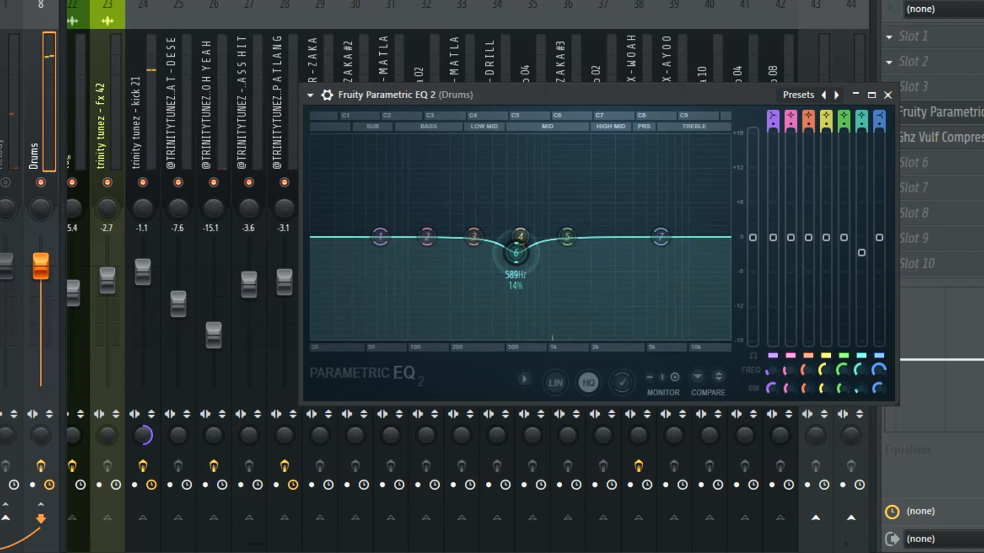
{"action": "left_click_drag", "start_coordinate": [514, 252], "coordinate": [515, 246]}
{"action": "key", "text": "Escape"}
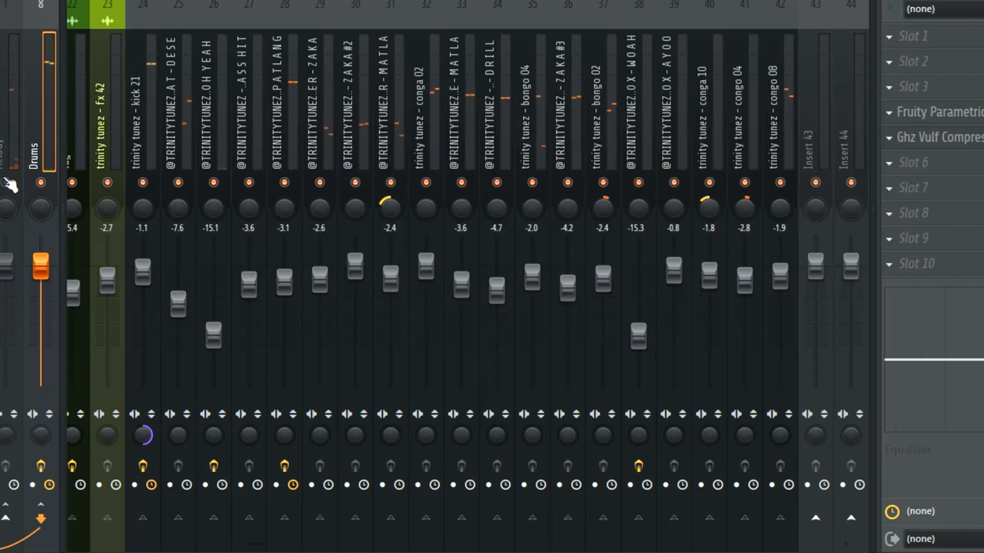
- Pull the Drums bus fader down and play the selected playlist section with the Pattern 1 #2 track selected
{"action": "left_click", "coordinate": [8, 133]}
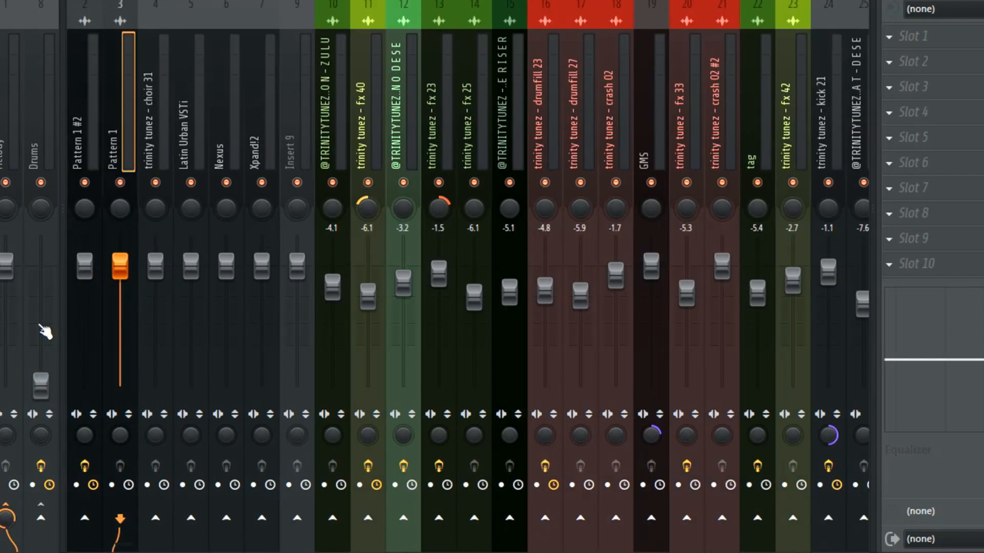
{"action": "left_click", "coordinate": [96, 191]}
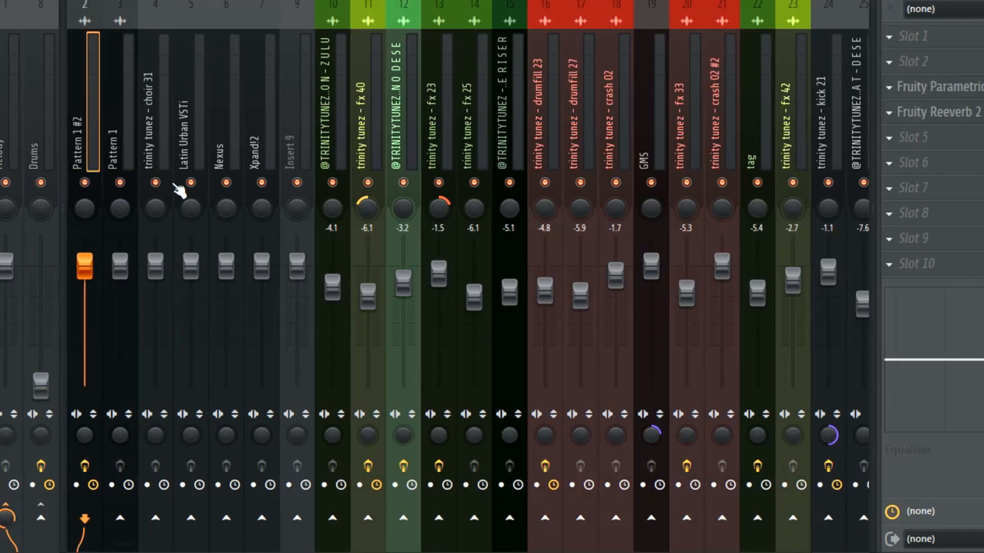
{"action": "left_click", "coordinate": [156, 64]}
{"action": "left_click", "coordinate": [88, 91]}
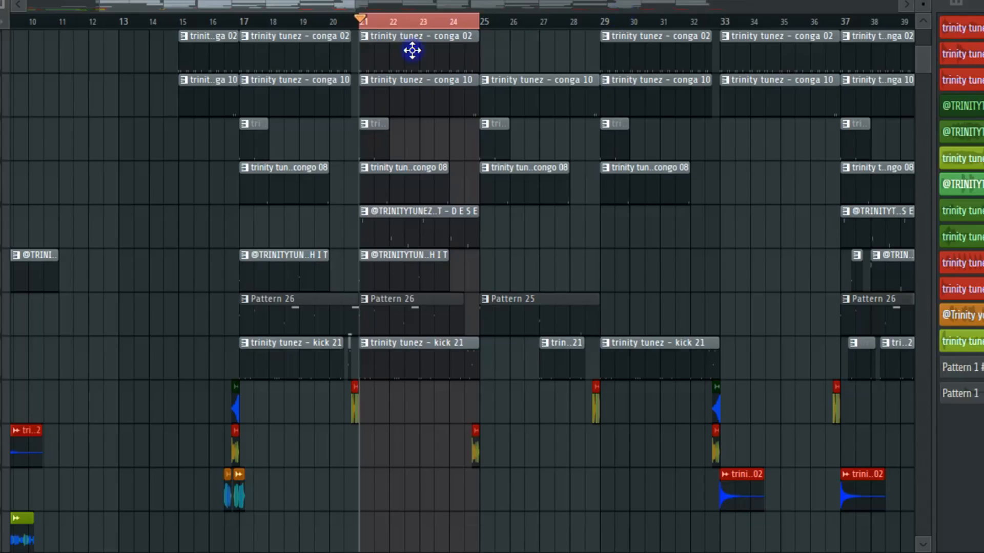
{"action": "scroll", "coordinate": [411, 44], "scroll_direction": "up", "scroll_amount": 5}
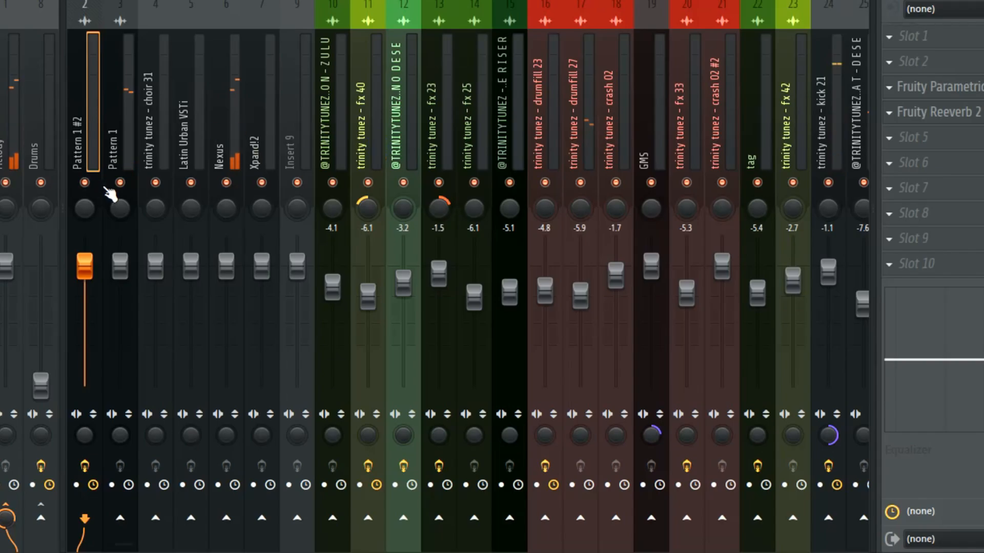
- Mute the Pattern 1, choir 31, Latin Urban VSTi and Nexus tracks on inserts 3 to 6
{"action": "left_click", "coordinate": [155, 183]}
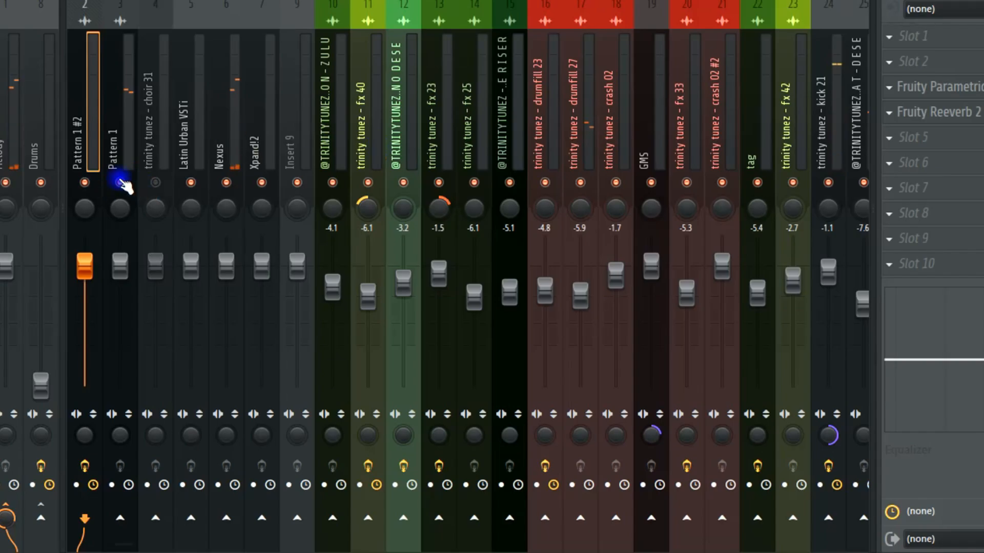
{"action": "left_click", "coordinate": [119, 182]}
{"action": "left_click", "coordinate": [156, 183]}
{"action": "left_click", "coordinate": [156, 183]}
{"action": "left_click", "coordinate": [226, 181]}
{"action": "left_click", "coordinate": [190, 183]}
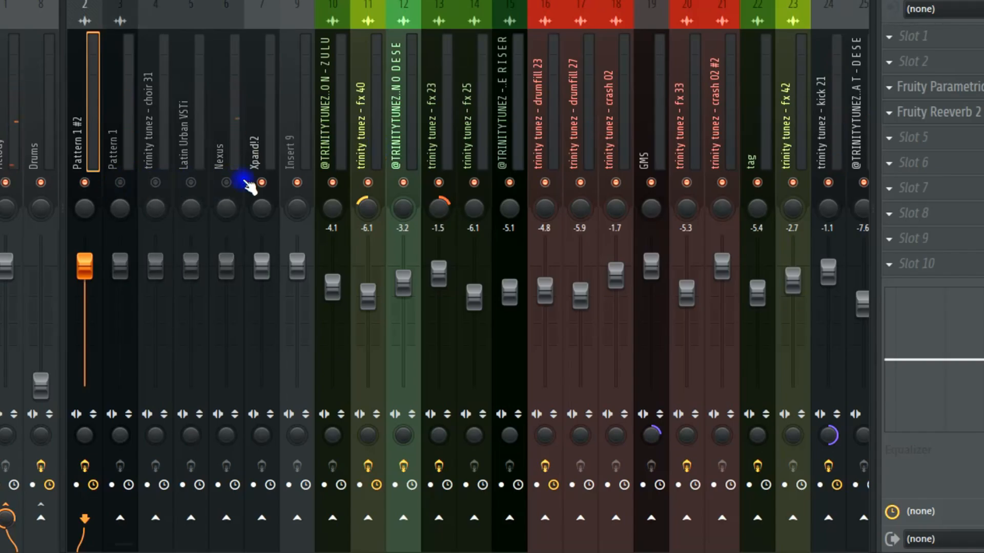
- Leave Pattern 1 on insert 3 as the only unmuted melody track and lower its fader to -7.5
{"action": "left_click_drag", "start_coordinate": [120, 266], "coordinate": [120, 294]}
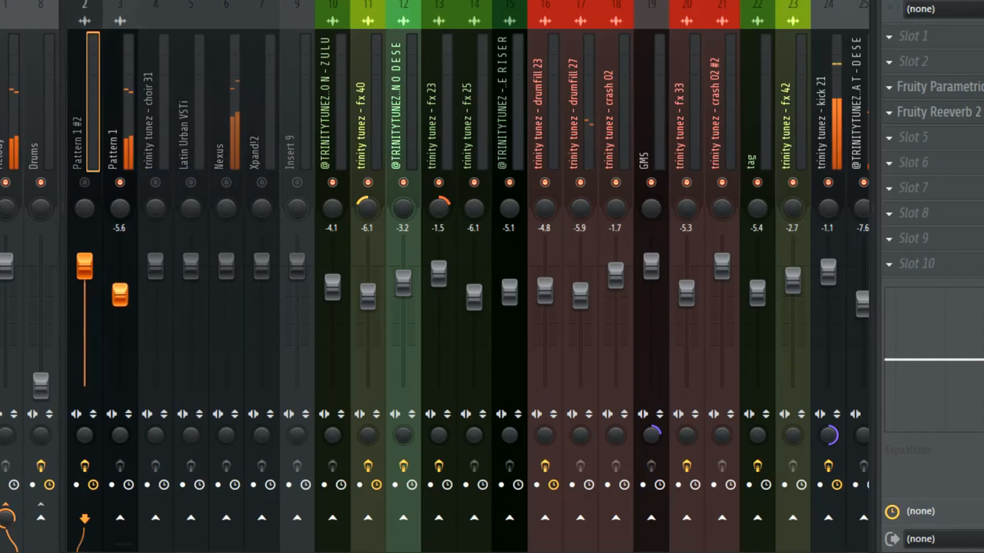
{"action": "left_click", "coordinate": [120, 183]}
{"action": "left_click", "coordinate": [123, 137]}
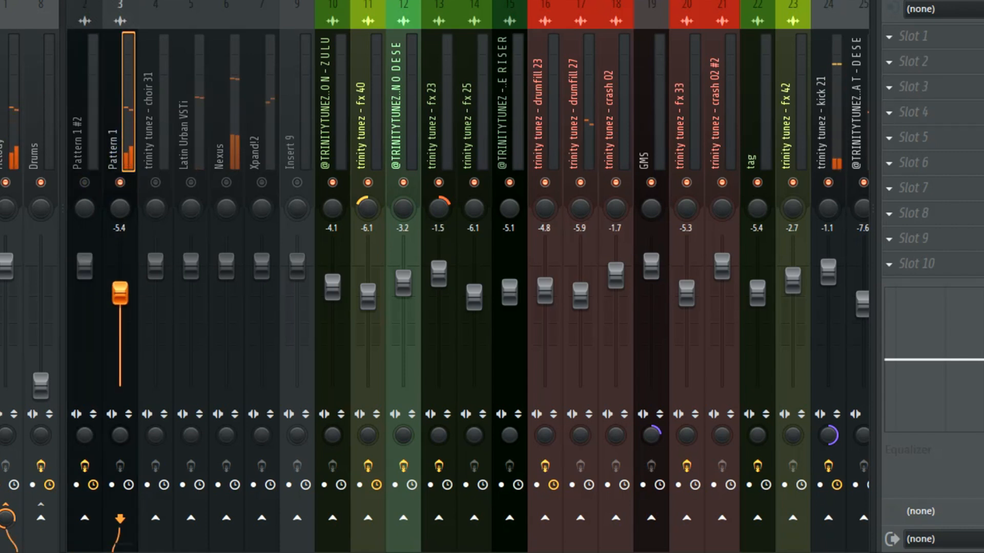
{"action": "left_click_drag", "start_coordinate": [120, 292], "coordinate": [120, 302]}
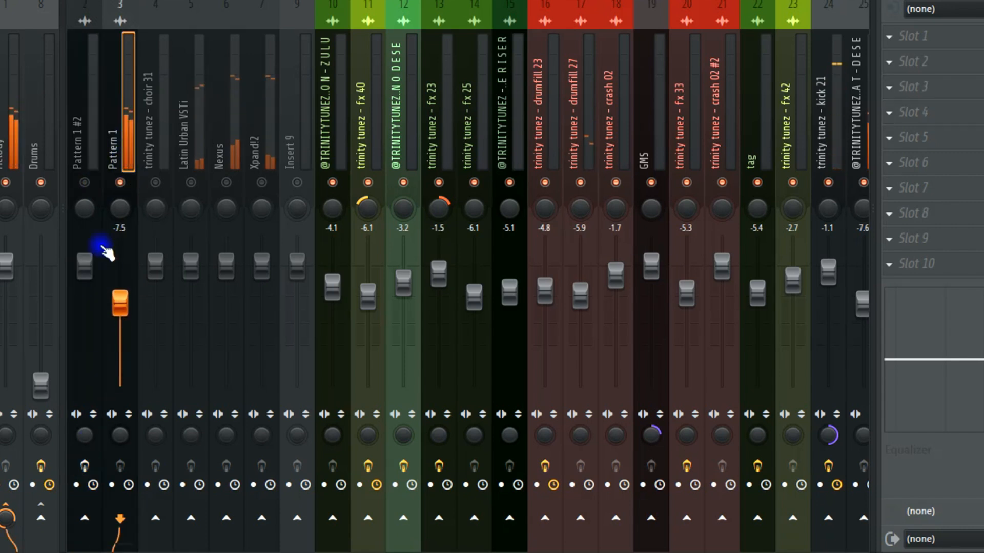
- Add Fruity Parametric EQ 2 to slot 4 of the Pattern 1 track on insert 3
{"action": "left_click", "coordinate": [964, 110]}
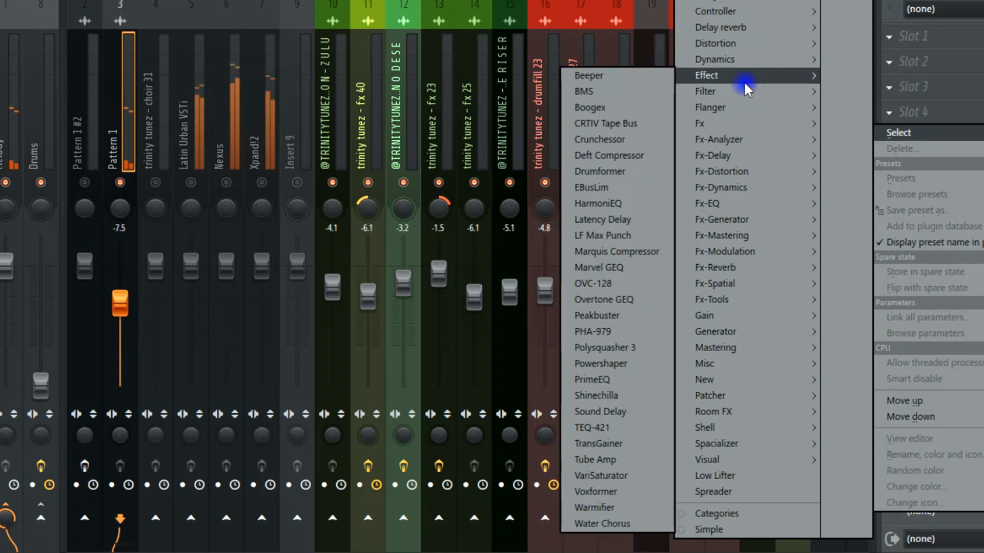
{"action": "mouse_move", "coordinate": [739, 92]}
{"action": "left_click", "coordinate": [637, 170]}
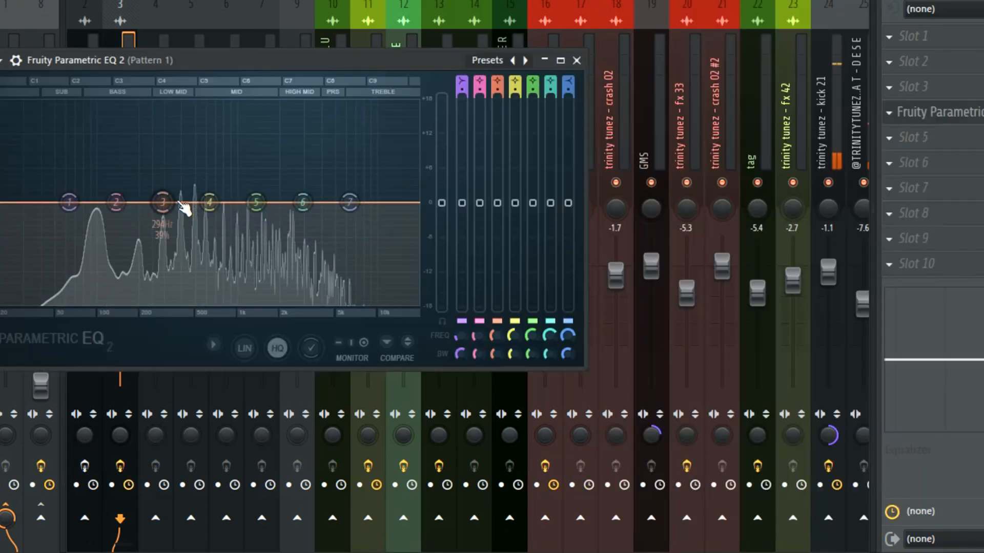
- In Pattern 1's EQ, cut a narrow dip near 100 Hz with band 3 and slightly boost the highs with band 6
{"action": "left_click_drag", "start_coordinate": [162, 202], "coordinate": [104, 245]}
{"action": "scroll", "coordinate": [100, 233], "scroll_direction": "down", "scroll_amount": 5}
{"action": "scroll", "coordinate": [98, 246], "scroll_direction": "down", "scroll_amount": 4}
{"action": "key", "text": "space"}
{"action": "mouse_move", "coordinate": [321, 200]}
{"action": "left_mouse_down"}
{"action": "mouse_move", "coordinate": [336, 194]}
{"action": "mouse_move", "coordinate": [326, 197]}
{"action": "left_mouse_up"}
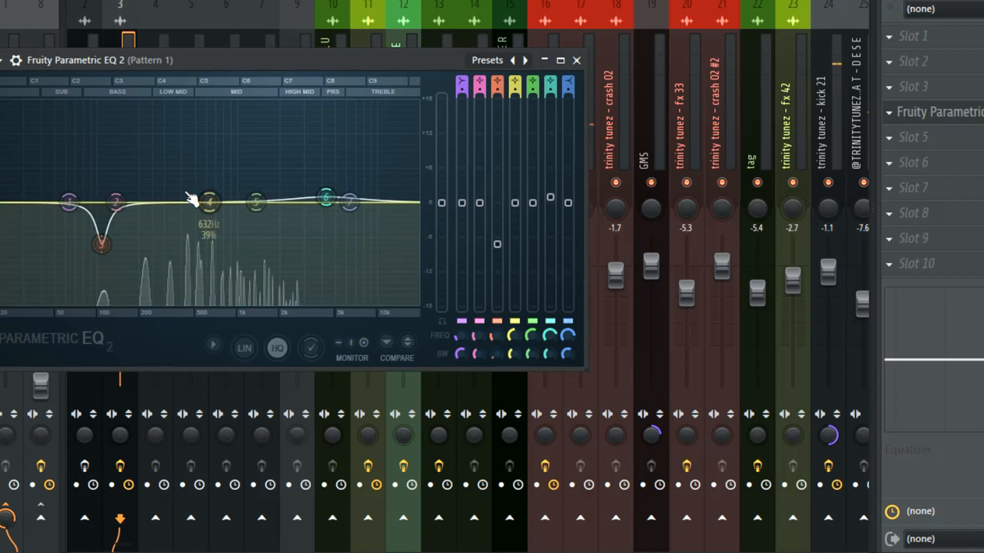
{"action": "left_click", "coordinate": [576, 59]}
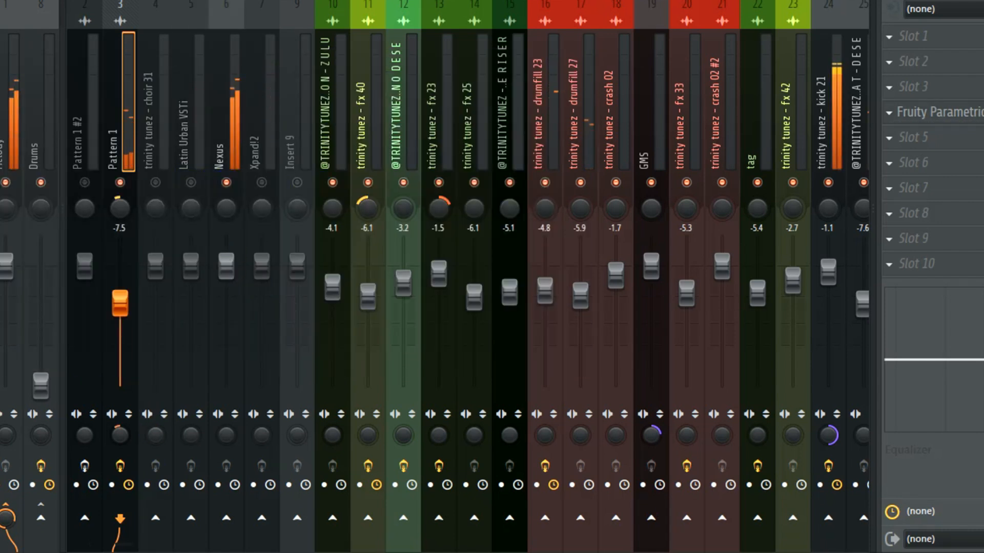
- Lower the Nexus fader on insert 6 to -9.0 and increase the track's stereo separation
{"action": "mouse_move", "coordinate": [222, 281]}
{"action": "left_mouse_down"}
{"action": "mouse_move", "coordinate": [222, 311]}
{"action": "mouse_move", "coordinate": [226, 293]}
{"action": "left_mouse_up"}
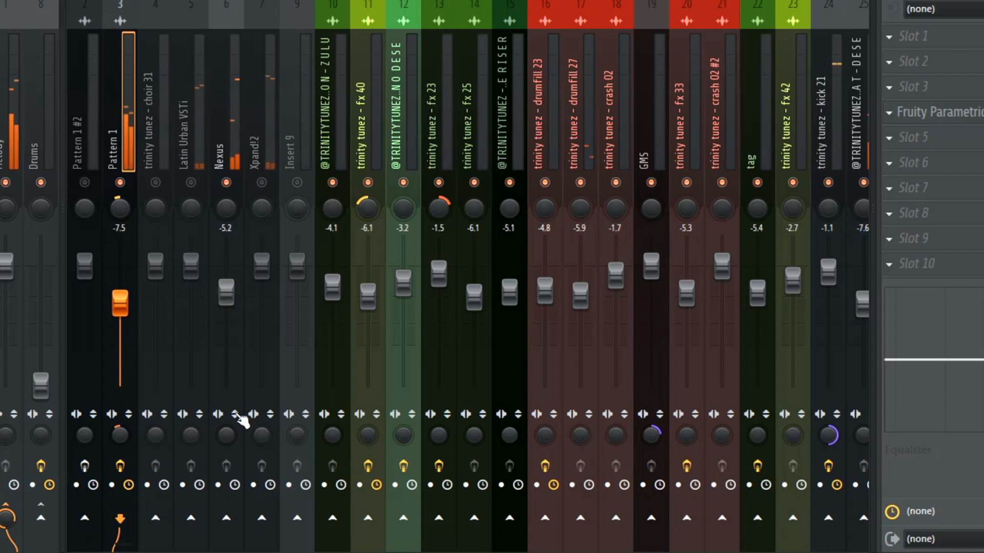
{"action": "left_click_drag", "start_coordinate": [226, 435], "coordinate": [226, 455]}
{"action": "left_click_drag", "start_coordinate": [226, 292], "coordinate": [225, 309]}
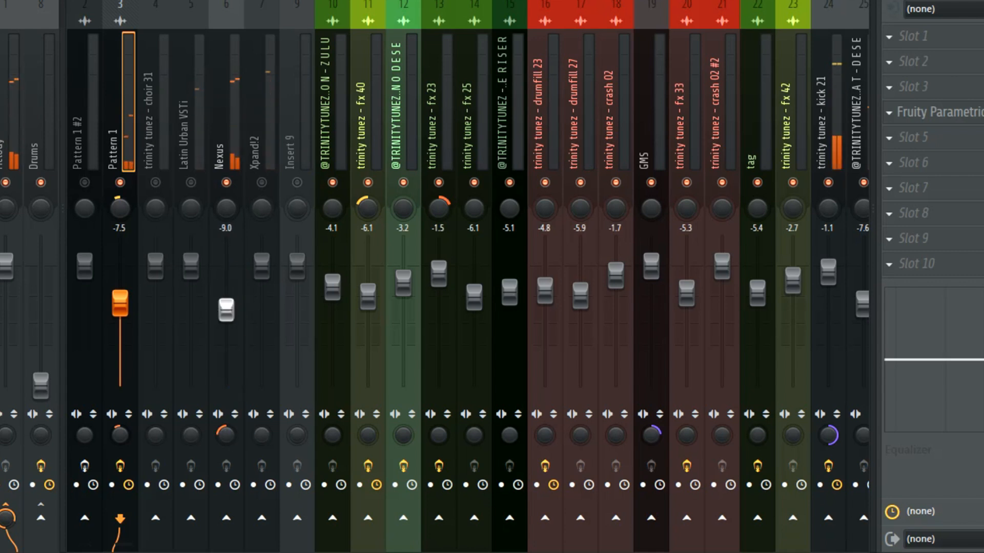
- Bring in Xpand!2 panned right at -9.4 and Latin Urban VSTi panned left at -4.6
{"action": "left_click", "coordinate": [261, 182]}
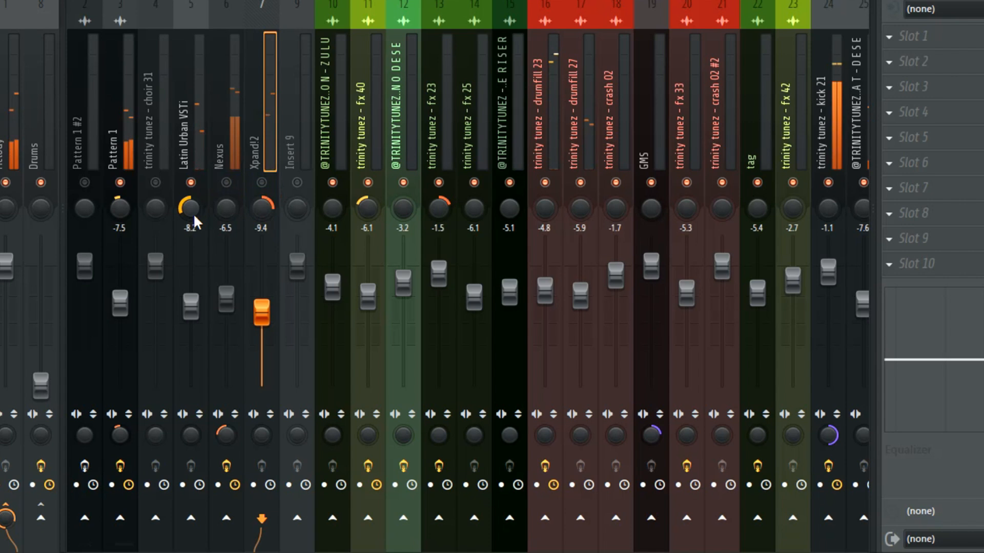
{"action": "left_click_drag", "start_coordinate": [191, 307], "coordinate": [191, 292]}
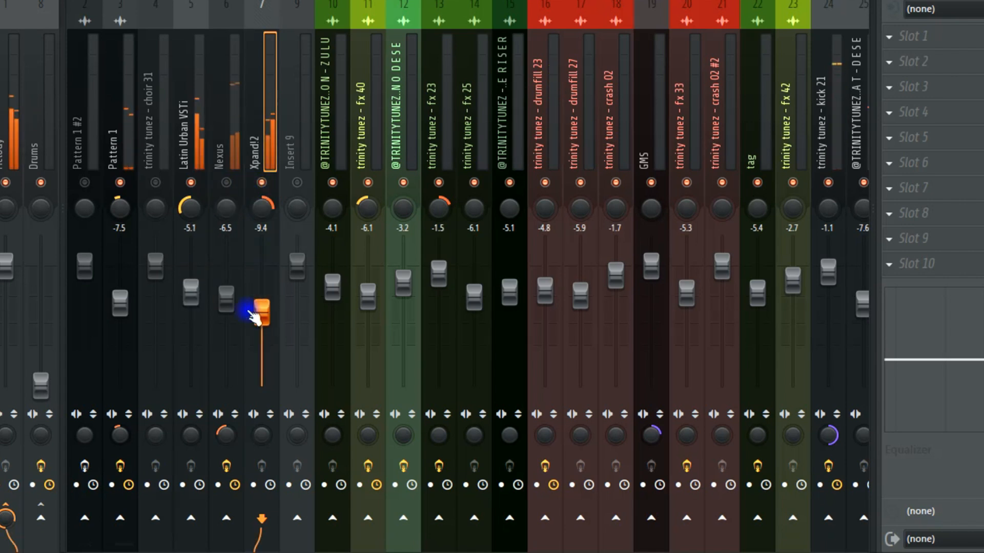
{"action": "left_click_drag", "start_coordinate": [191, 293], "coordinate": [190, 290]}
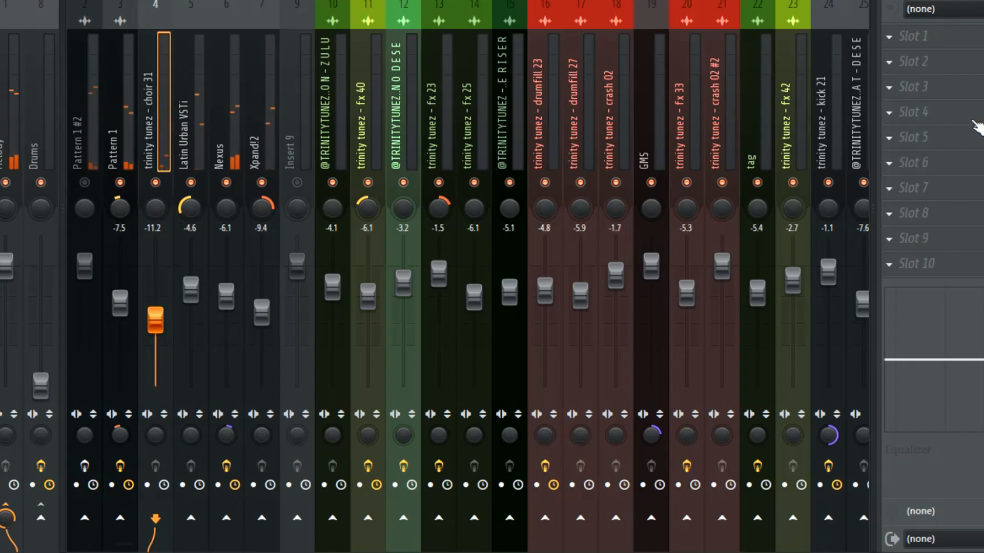
- Add Fruity Reeverb 2 to slot 4 of the choir 31 track on insert 4
{"action": "left_click", "coordinate": [976, 125]}
{"action": "mouse_move", "coordinate": [790, 25]}
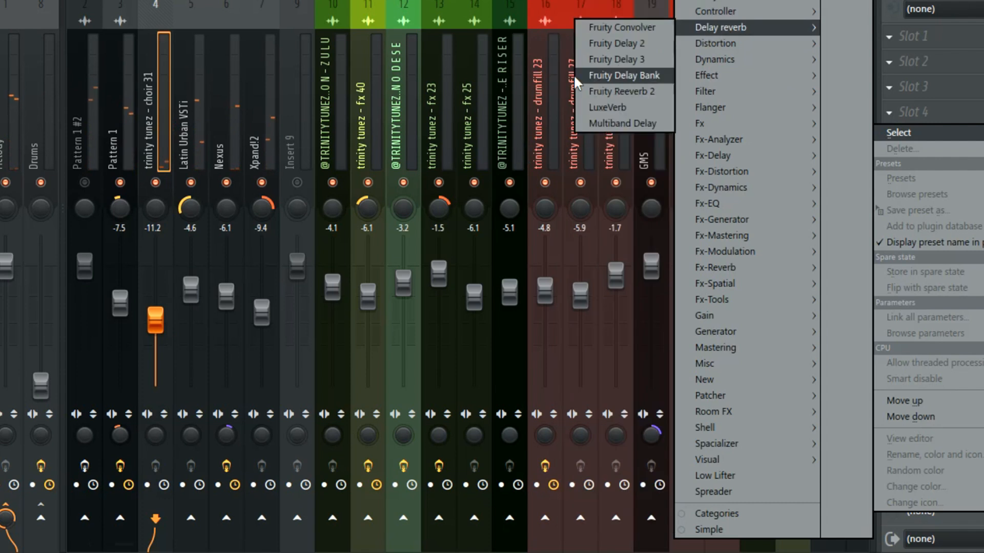
{"action": "left_click", "coordinate": [617, 92]}
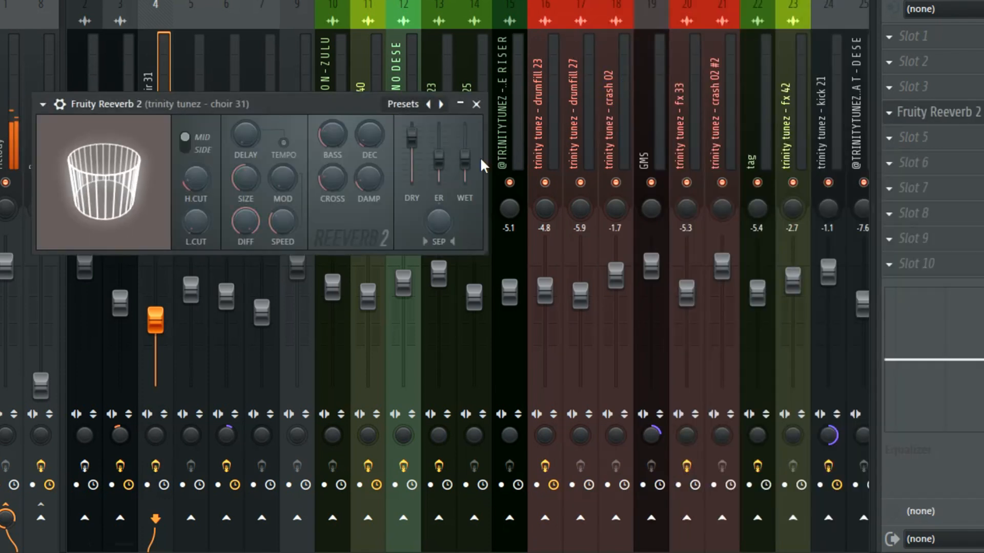
- Raise the wet level and lower the dry level of choir 31's reverb, and set the track's fader to -8.9
{"action": "left_click_drag", "start_coordinate": [464, 159], "coordinate": [464, 145]}
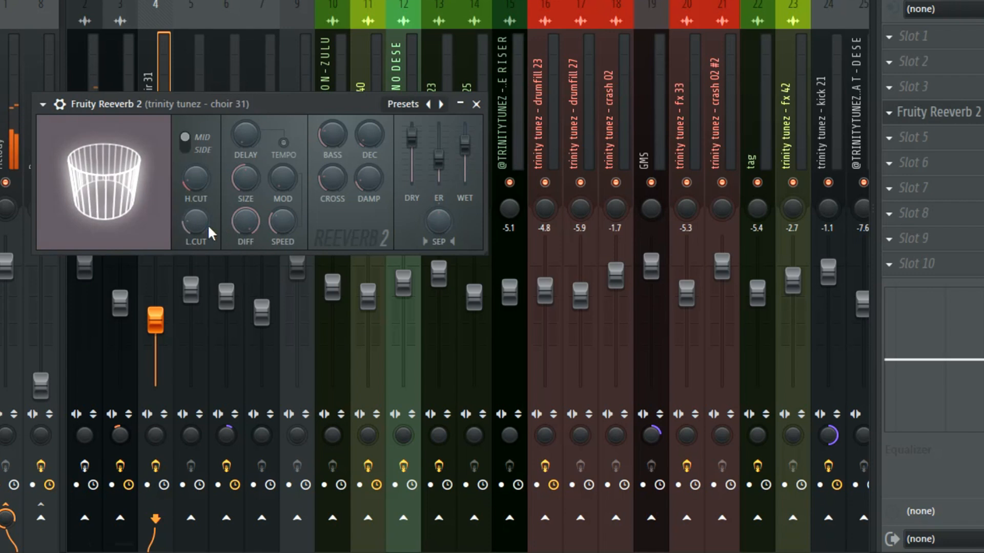
{"action": "left_click_drag", "start_coordinate": [465, 141], "coordinate": [411, 143]}
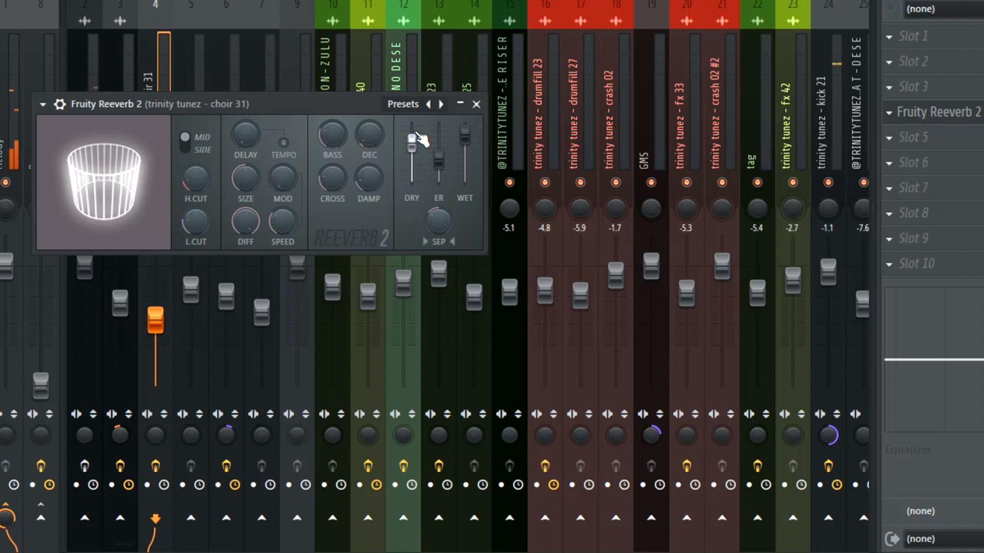
{"action": "left_click", "coordinate": [476, 104]}
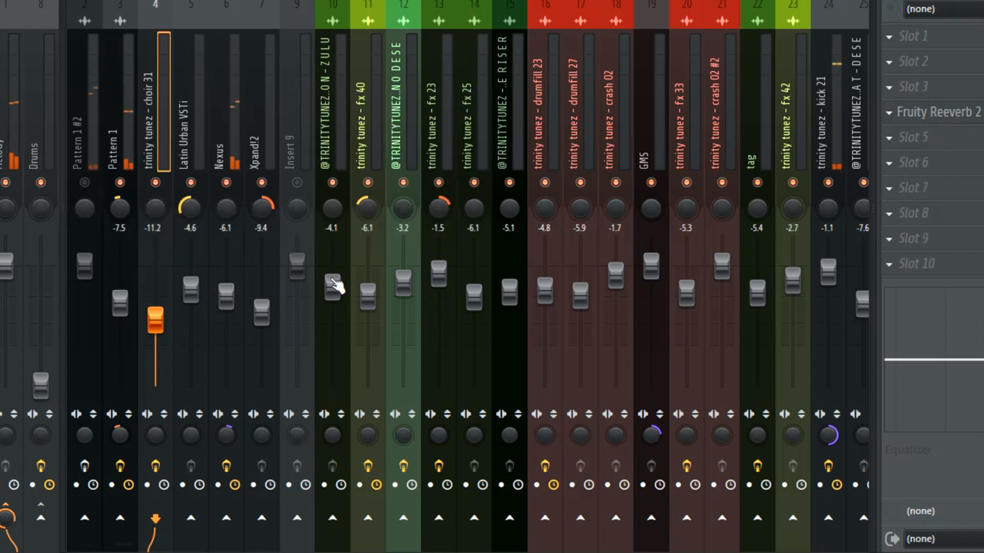
{"action": "left_click_drag", "start_coordinate": [154, 320], "coordinate": [153, 297]}
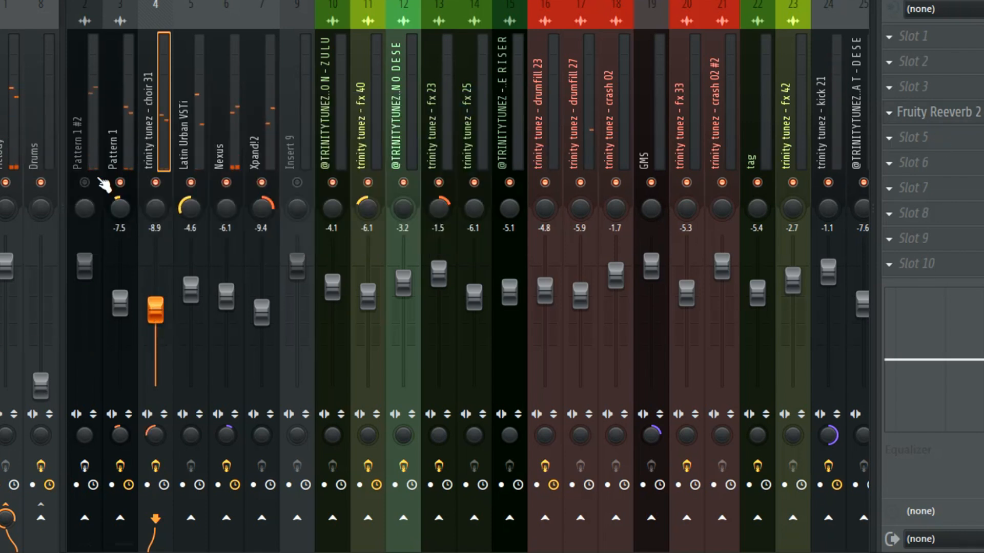
- Unmute Pattern 1 #2 on insert 2 with its effects enabled, lower its fader to -9.8, and mute Nexus
{"action": "left_click", "coordinate": [85, 182]}
{"action": "left_click", "coordinate": [81, 267]}
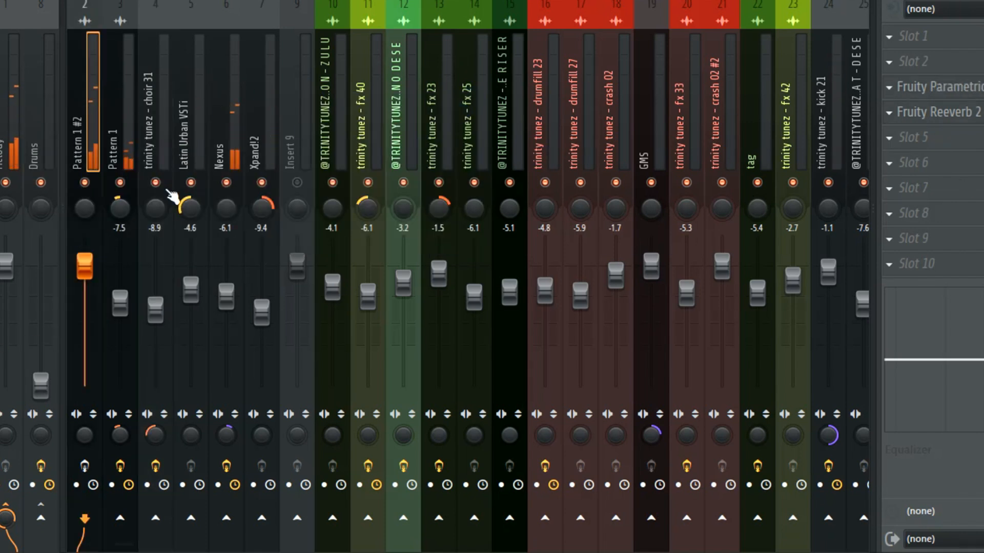
{"action": "left_click", "coordinate": [90, 471]}
{"action": "left_click_drag", "start_coordinate": [88, 269], "coordinate": [89, 283]}
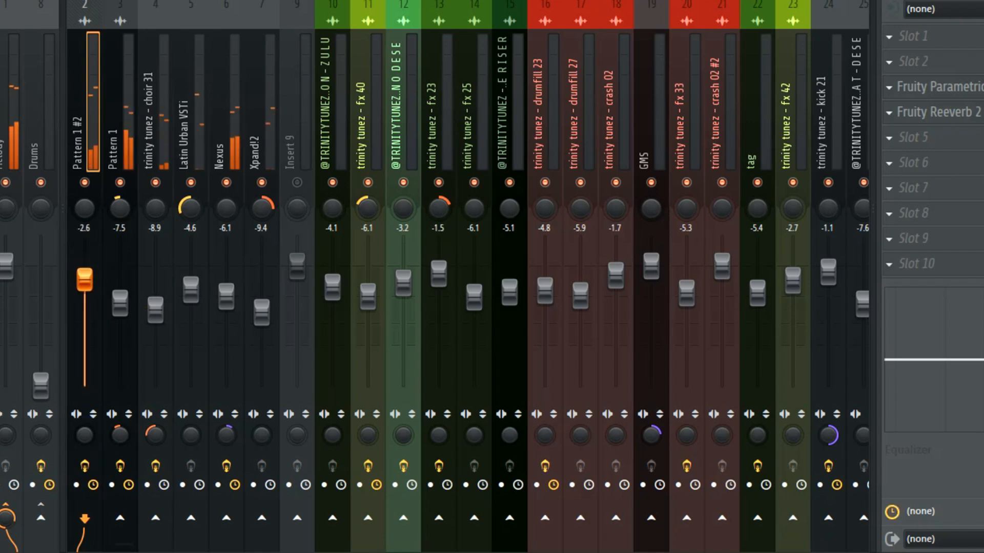
{"action": "left_click", "coordinate": [226, 182]}
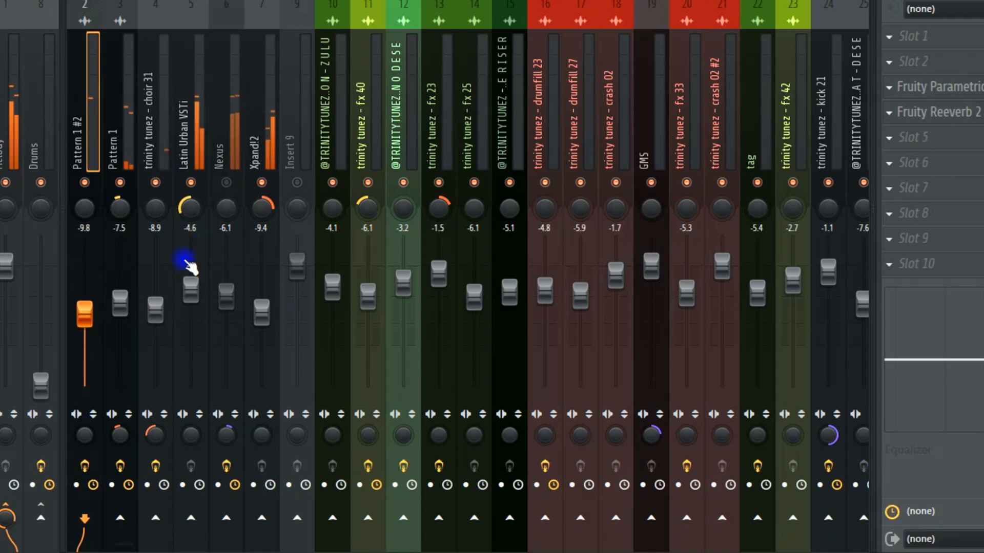
- Raise the Pattern 1 #2 track's fader to -6.2 and unmute all the other tracks
{"action": "left_click_drag", "start_coordinate": [86, 313], "coordinate": [84, 297]}
{"action": "right_click", "coordinate": [121, 182]}
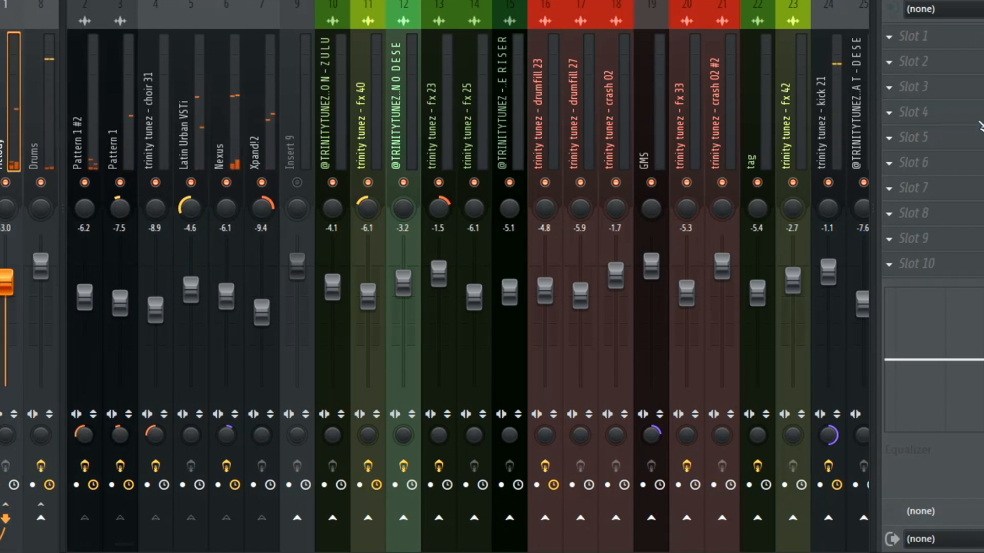
- Add the OTT multiband compressor to slot 4 of the Melody bus
{"action": "left_click", "coordinate": [979, 125]}
{"action": "mouse_move", "coordinate": [902, 132]}
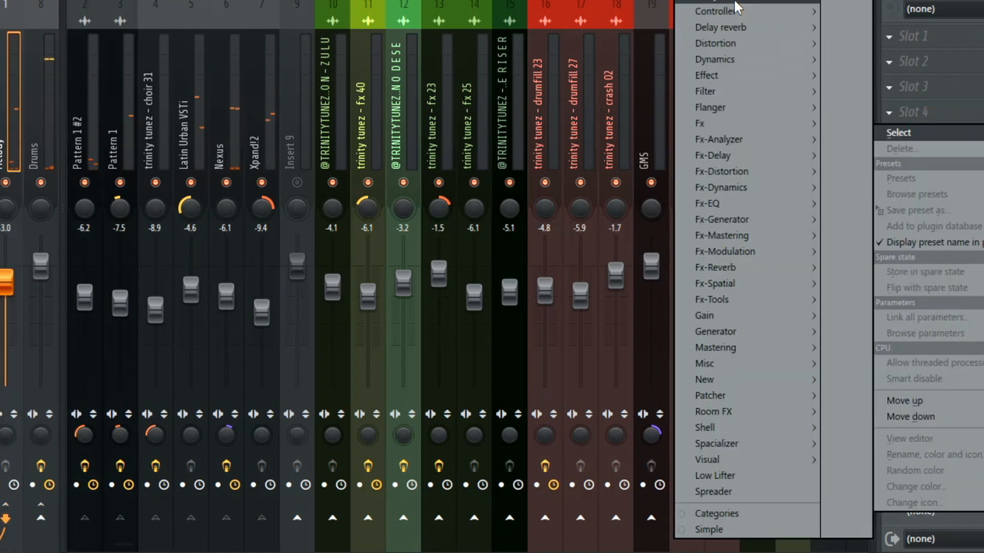
{"action": "mouse_move", "coordinate": [724, 189]}
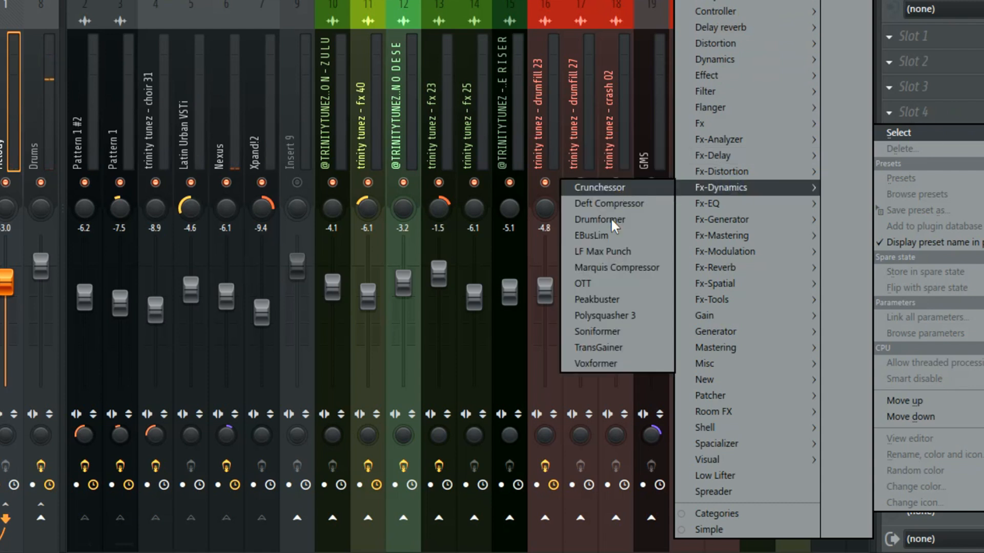
{"action": "left_click", "coordinate": [594, 282]}
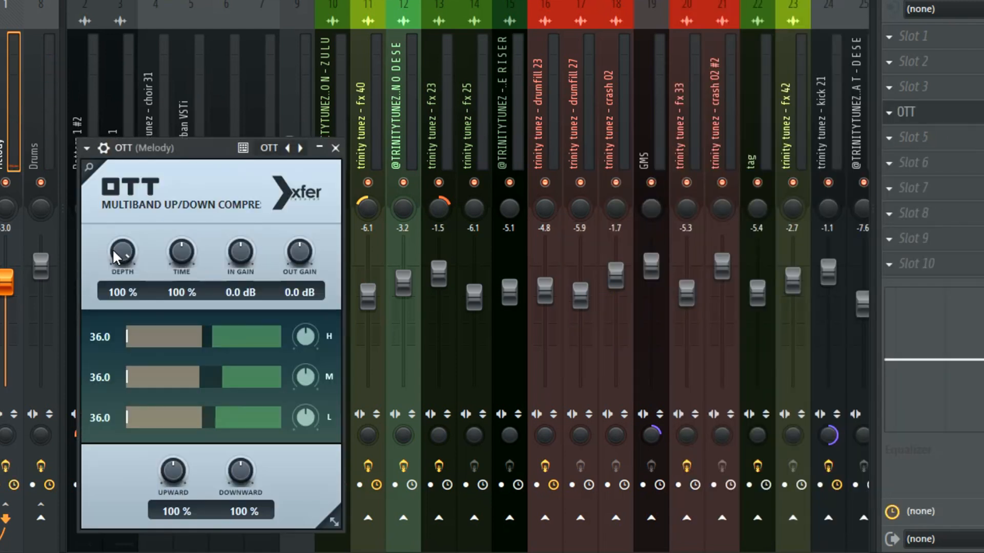
- Set OTT's depth on the Melody bus to 28% and lower the bus fader to -3.9
{"action": "left_click_drag", "start_coordinate": [116, 336], "coordinate": [112, 356]}
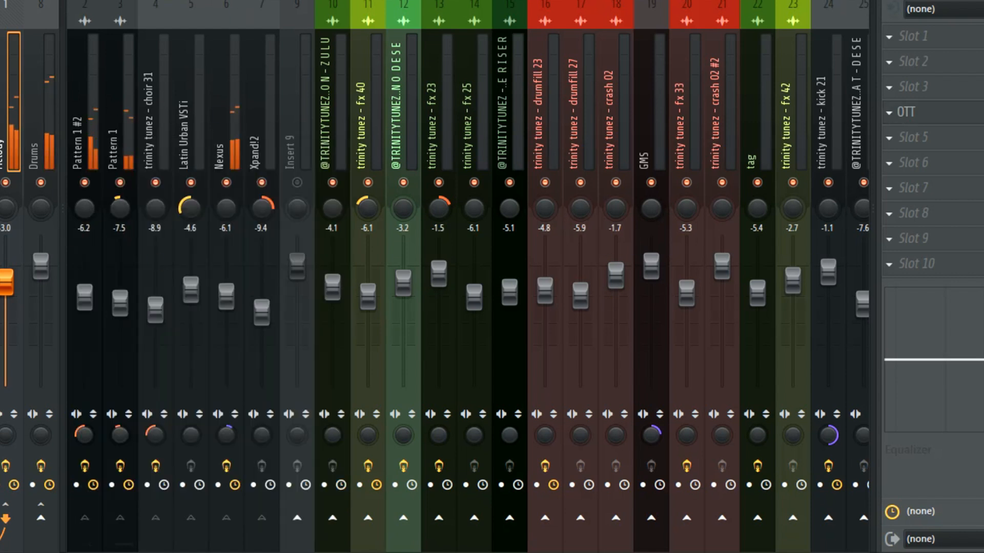
{"action": "left_click", "coordinate": [976, 114]}
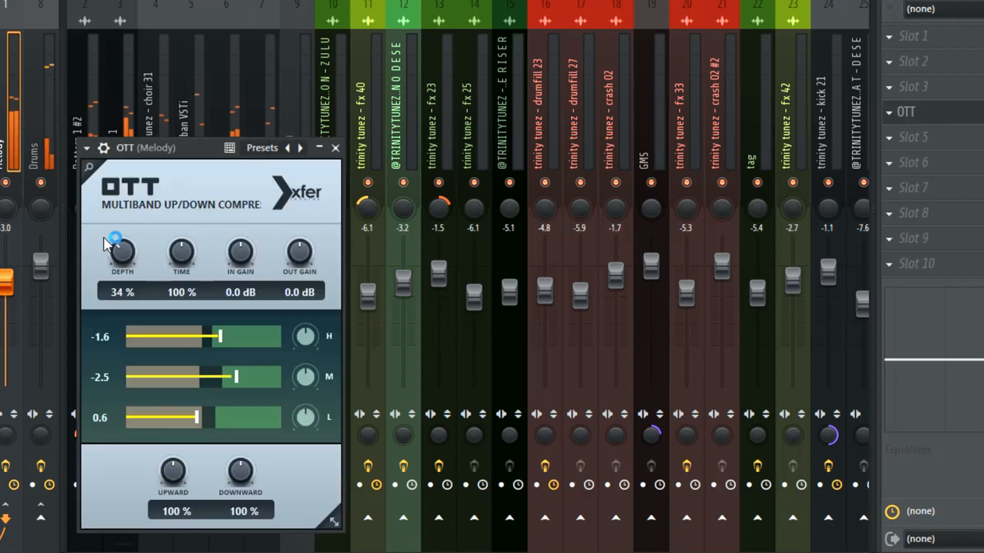
{"action": "mouse_move", "coordinate": [110, 257]}
{"action": "left_mouse_down"}
{"action": "mouse_move", "coordinate": [128, 219]}
{"action": "mouse_move", "coordinate": [134, 153]}
{"action": "mouse_move", "coordinate": [129, 284]}
{"action": "mouse_move", "coordinate": [119, 255]}
{"action": "left_mouse_up"}
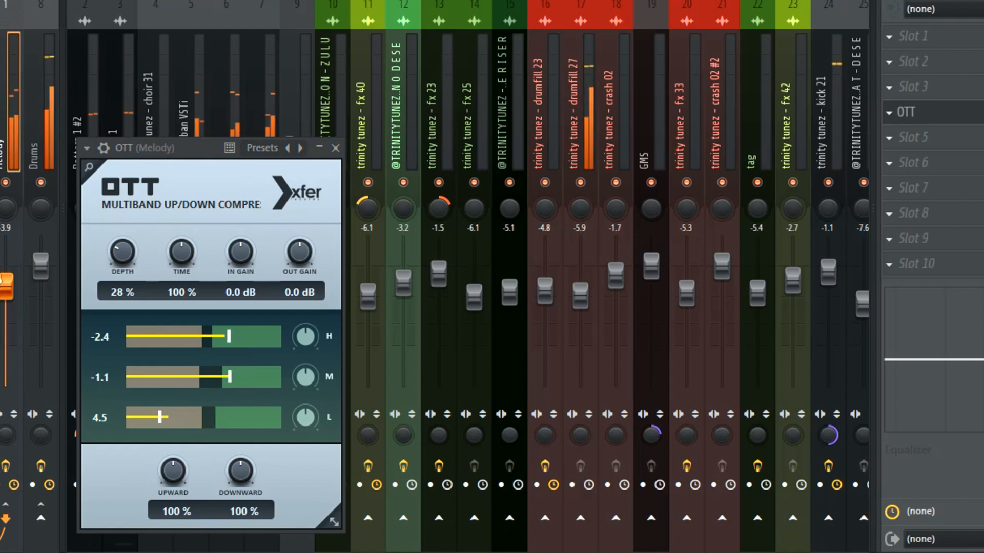
{"action": "key", "text": "Escape"}
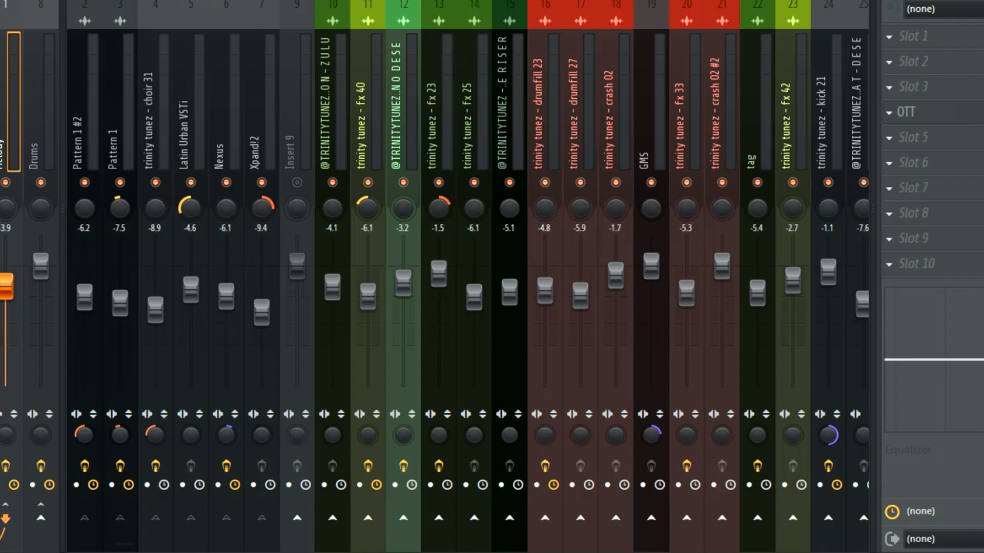
- Play the song with the playlist loop set from bar 21 to bar 25, and lower the Melody fader to -4.9
{"action": "key", "text": "space"}
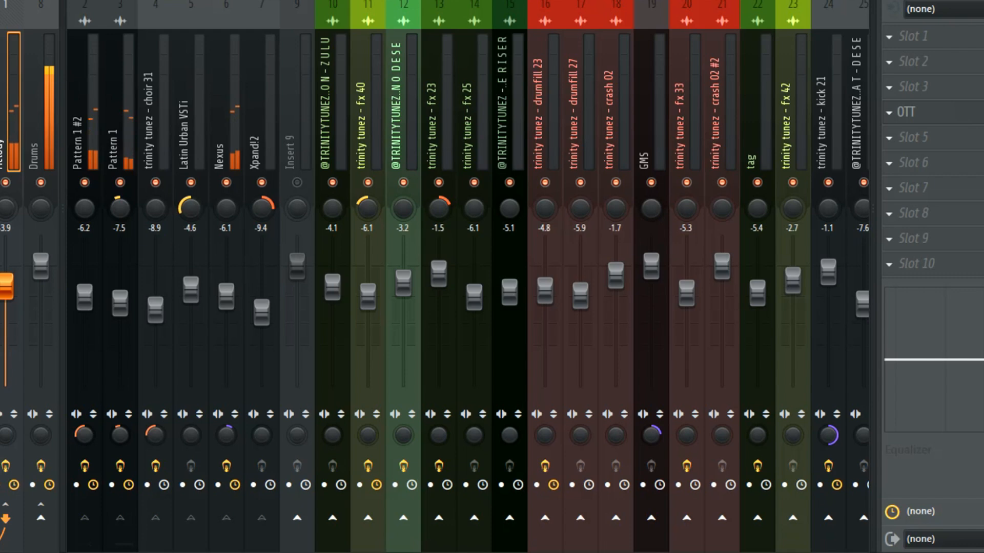
{"action": "key", "text": "F5"}
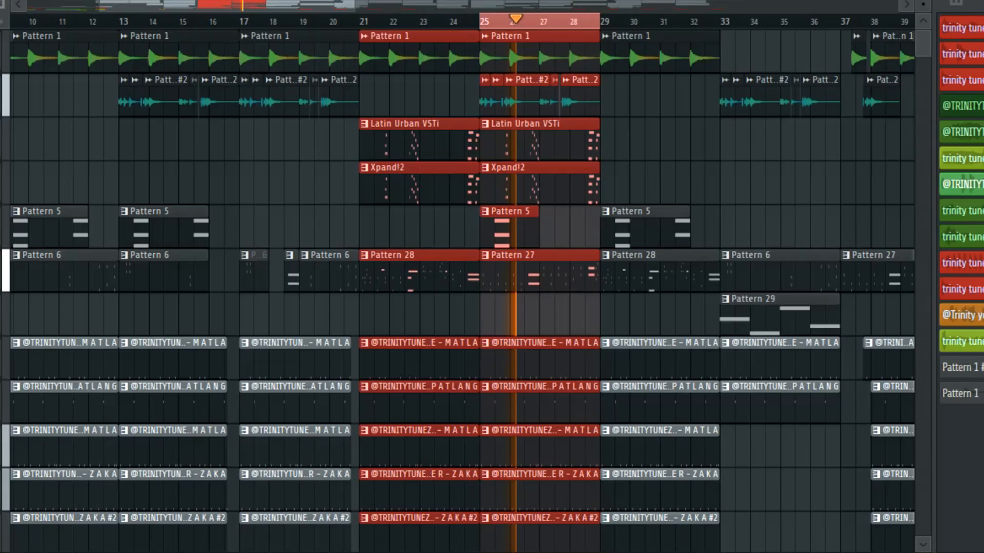
{"action": "left_click_drag", "start_coordinate": [600, 28], "coordinate": [362, 31]}
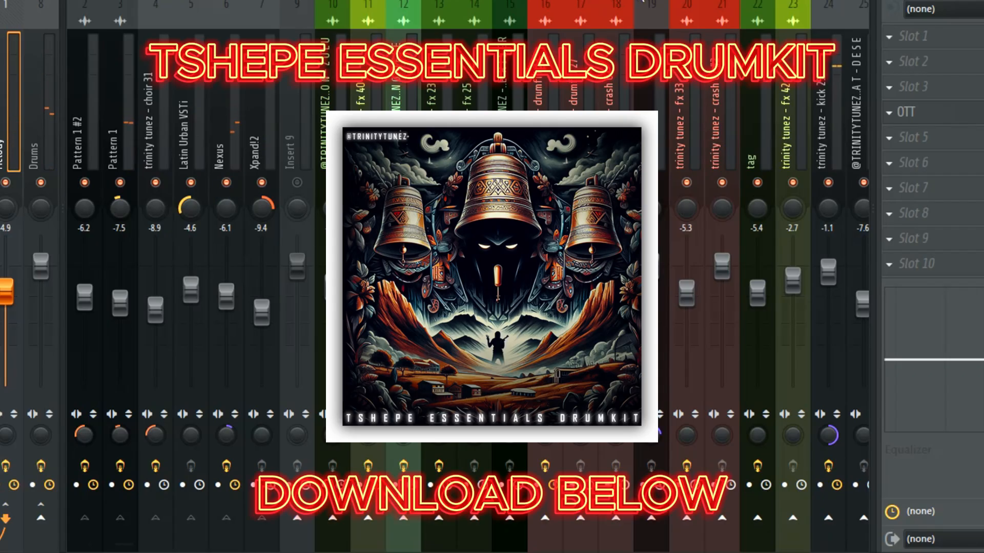
- Select the Master track and inspect its Fruity Soft Clipper settings
{"action": "key", "text": "Left"}
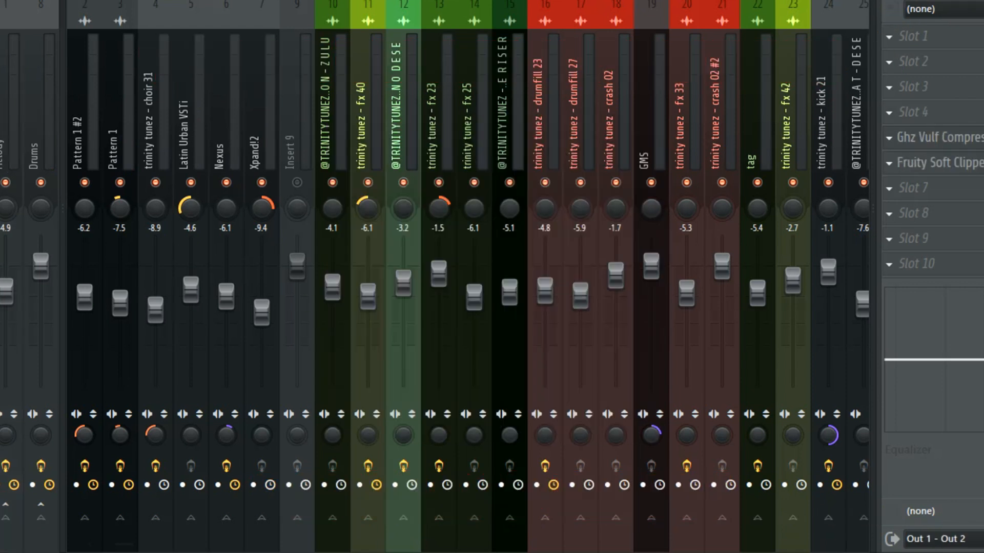
{"action": "right_click", "coordinate": [931, 129]}
{"action": "left_click", "coordinate": [944, 103]}
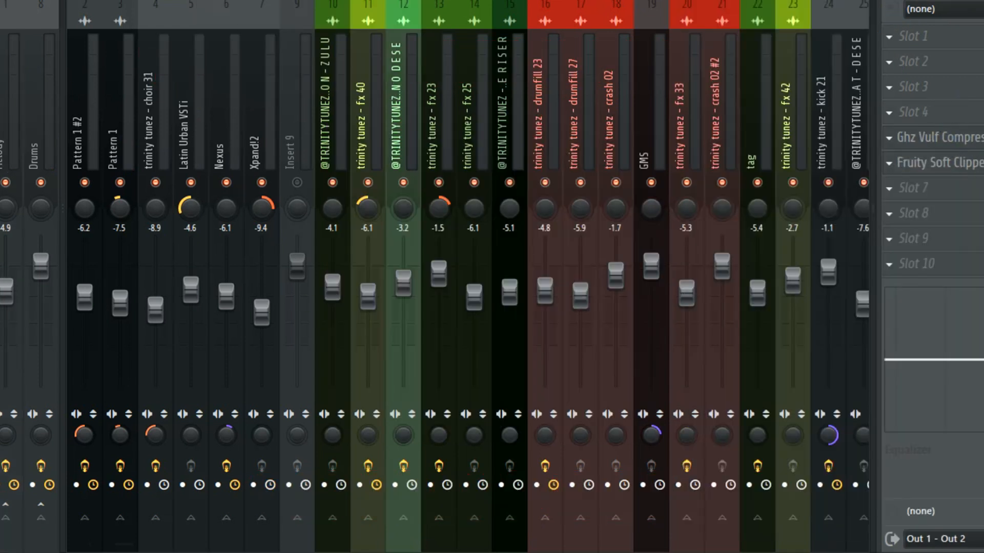
{"action": "left_click", "coordinate": [979, 170]}
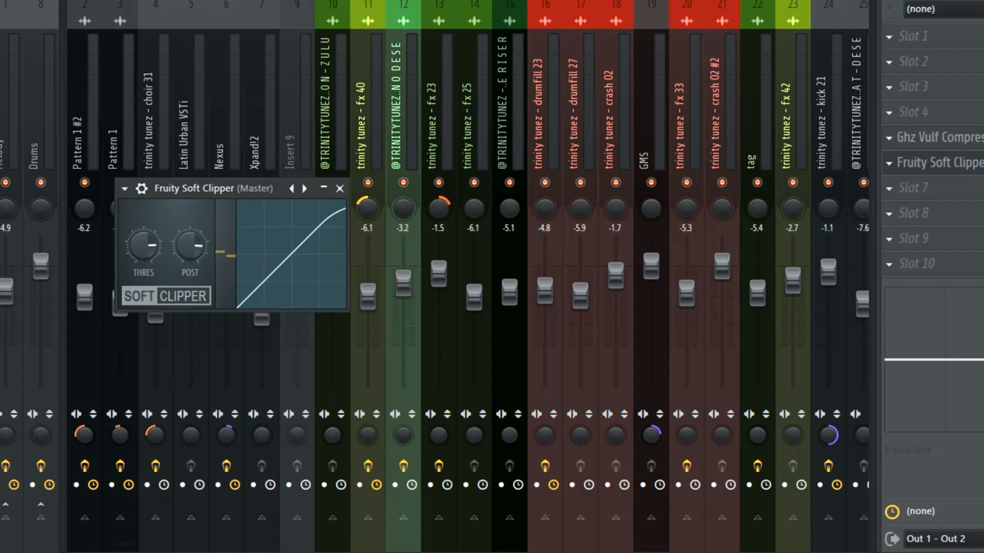
- Set the output of the Master's Ghz Vulf Compressor 3 to 3.0 dB and close the plugin during playback
{"action": "left_click", "coordinate": [980, 137]}
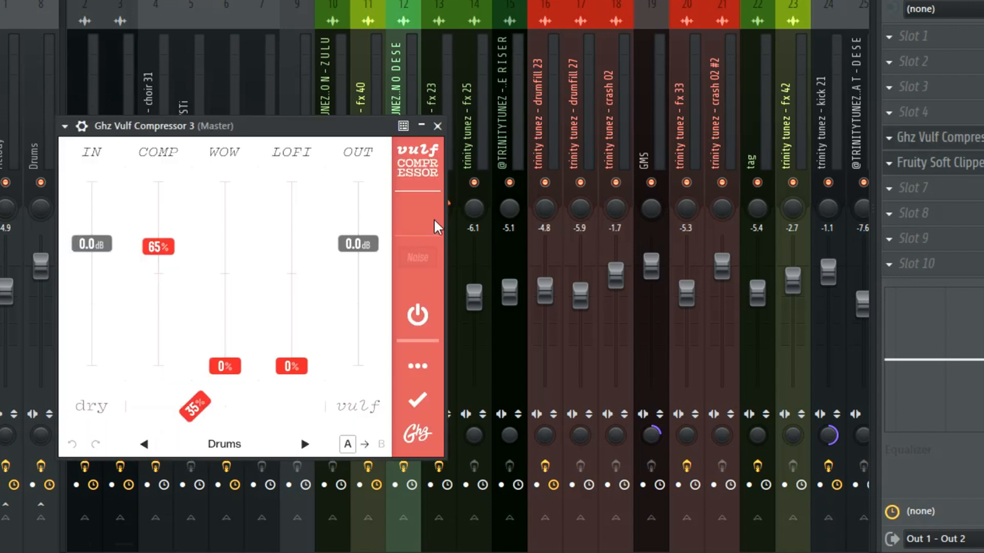
{"action": "left_click_drag", "start_coordinate": [360, 246], "coordinate": [361, 241]}
{"action": "double_click", "coordinate": [361, 235]}
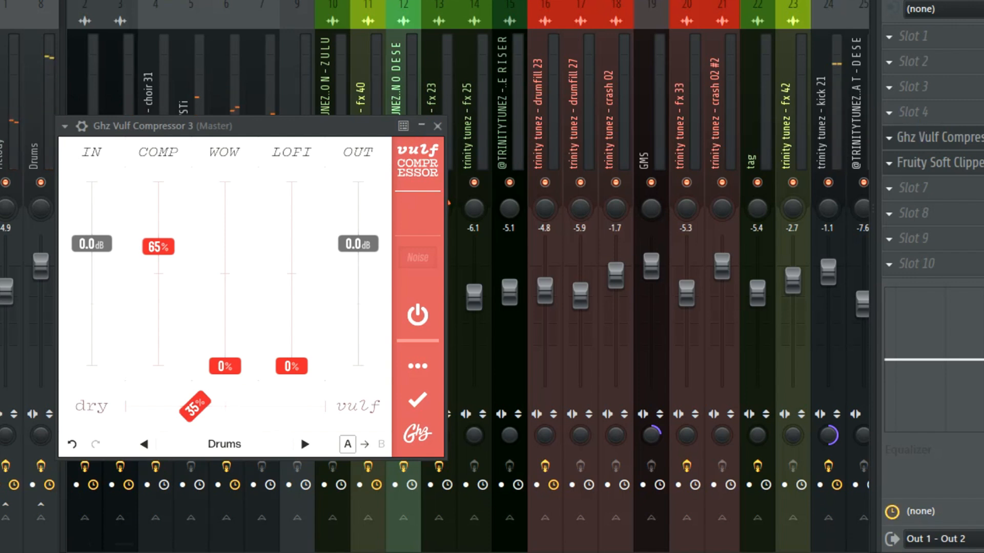
{"action": "left_click", "coordinate": [903, 165]}
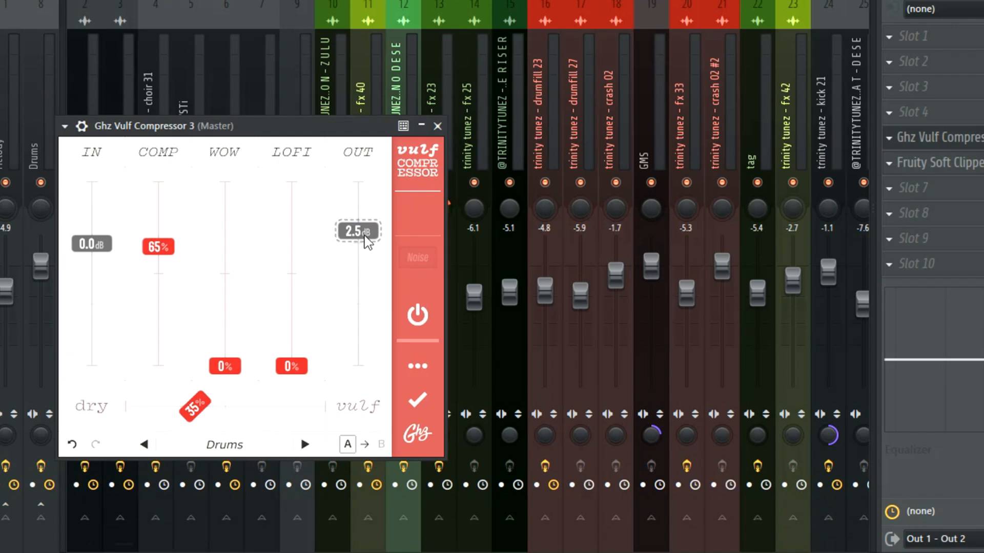
{"action": "left_click_drag", "start_coordinate": [364, 236], "coordinate": [366, 230]}
{"action": "key", "text": "space"}
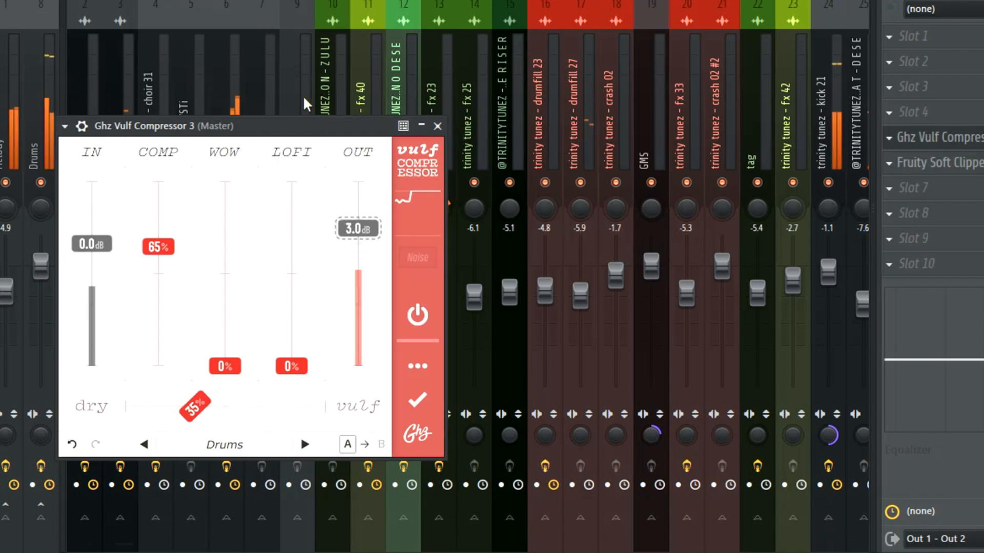
{"action": "left_click", "coordinate": [437, 126]}
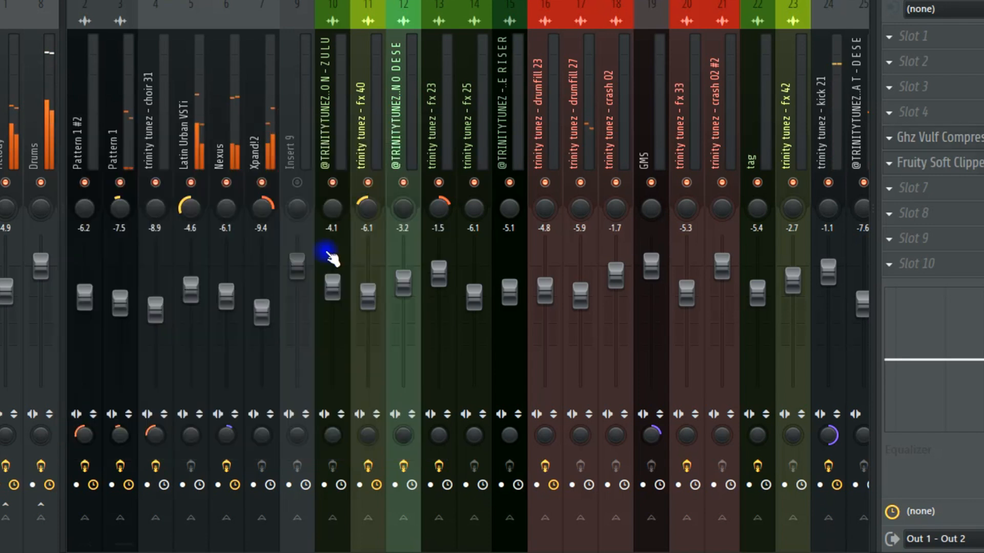
- Raise the Melody bus fader to -4.7 and select the Pattern 1 track on insert 3
{"action": "left_click_drag", "start_coordinate": [5, 300], "coordinate": [4, 293]}
{"action": "left_click", "coordinate": [133, 123]}
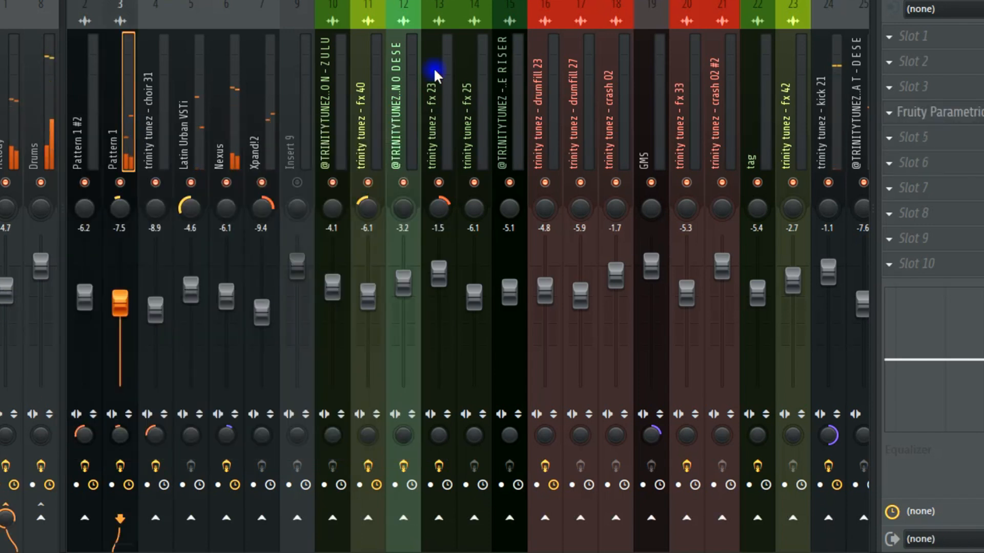
- Show the playlist, clear its clip and time selection, and reduce the track height to fit more of the arrangement
{"action": "key", "text": "F9"}
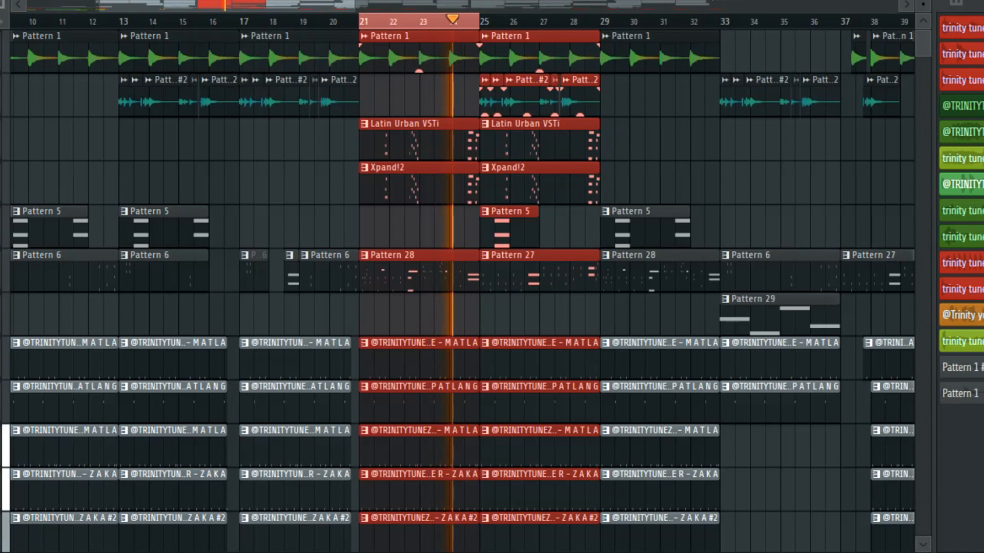
{"action": "key", "text": "ctrl+d"}
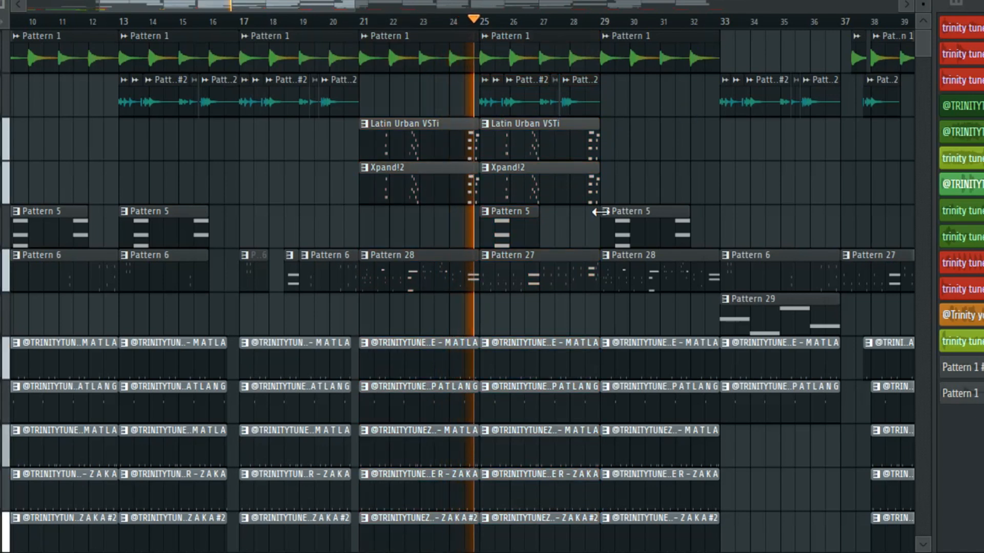
{"action": "scroll", "coordinate": [557, 290], "scroll_direction": "down", "scroll_amount": 3}
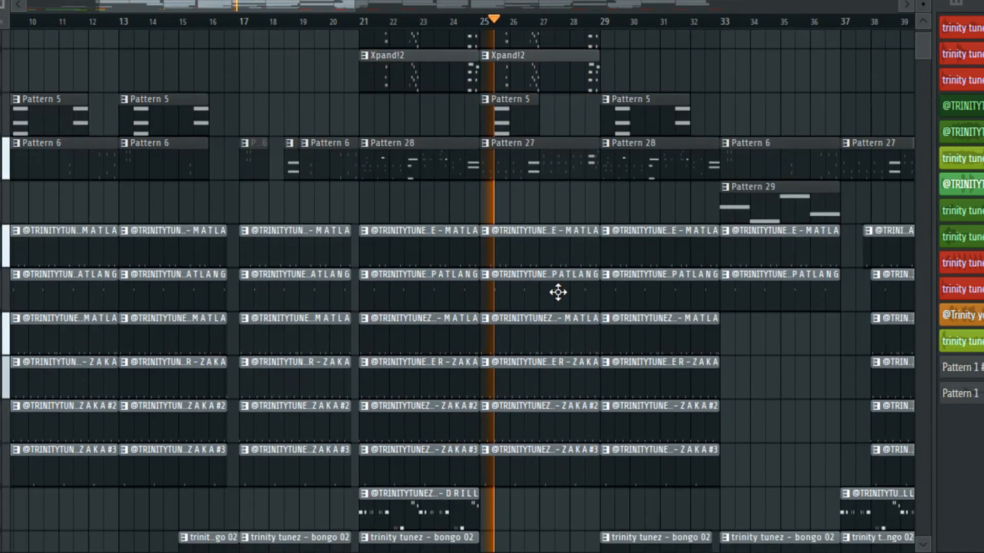
{"action": "mouse_move", "coordinate": [924, 10]}
{"action": "left_mouse_down"}
{"action": "mouse_move", "coordinate": [926, 49]}
{"action": "mouse_move", "coordinate": [924, 10]}
{"action": "left_mouse_up"}
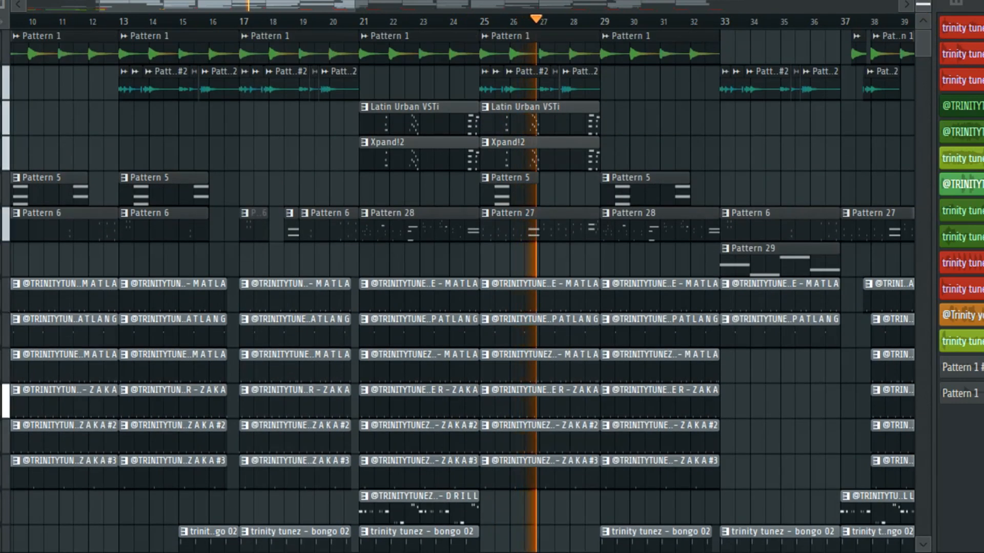